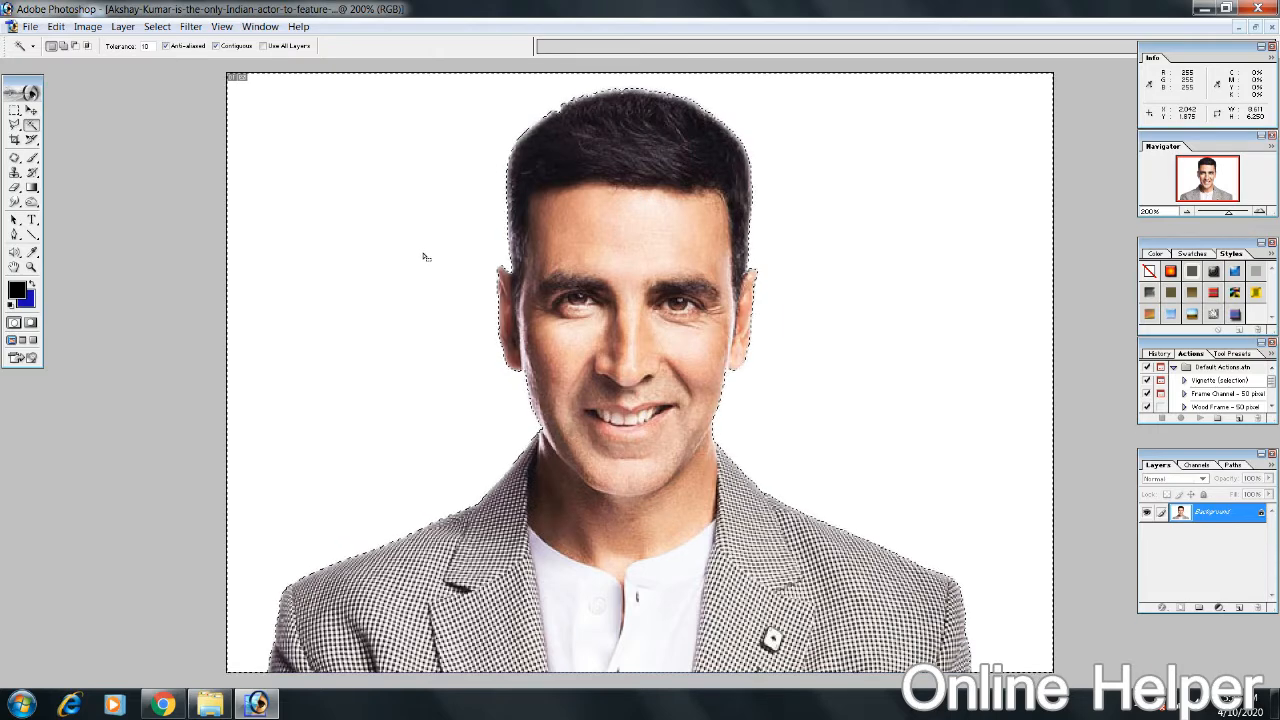
# Step: Feather the white background selection by 2 pixels and delete its contents twice to leave the blue background color, then deselect
pyautogui.hotkey('ctrl', 'alt')
pyautogui.hotkey('ctrl', 'alt', 'd')
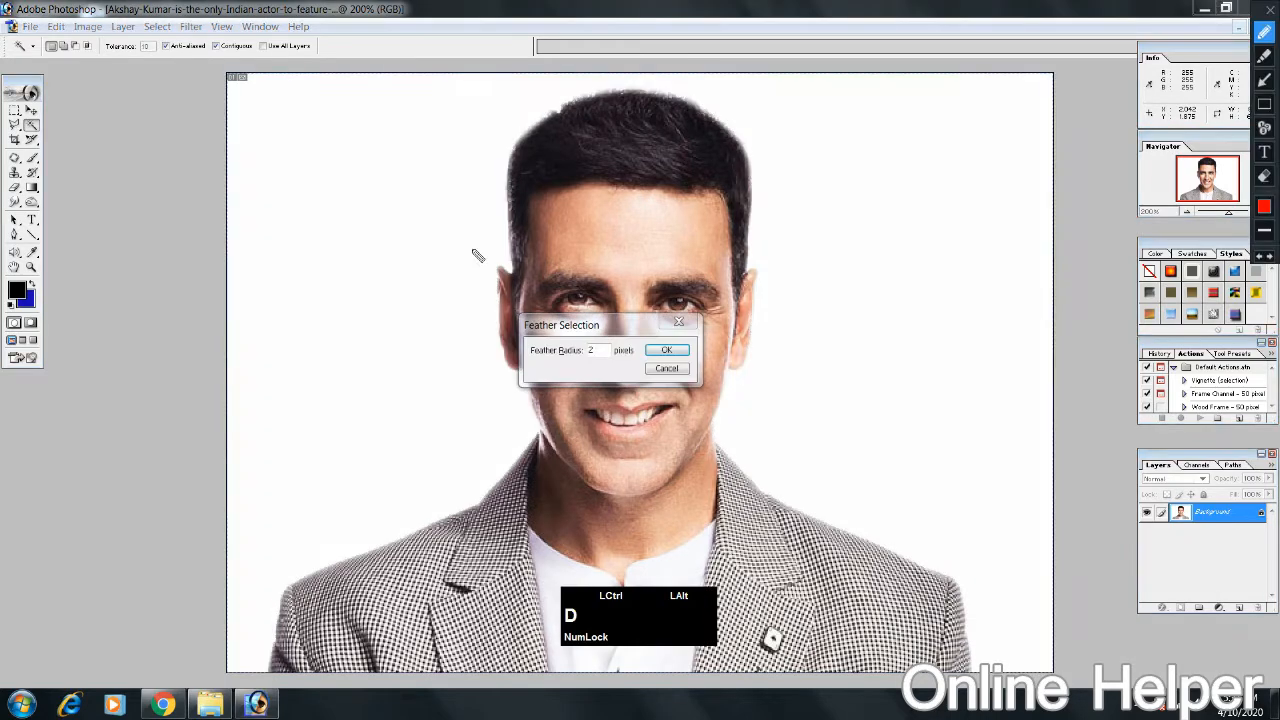
pyautogui.click(665, 351)
pyautogui.press('Delete')
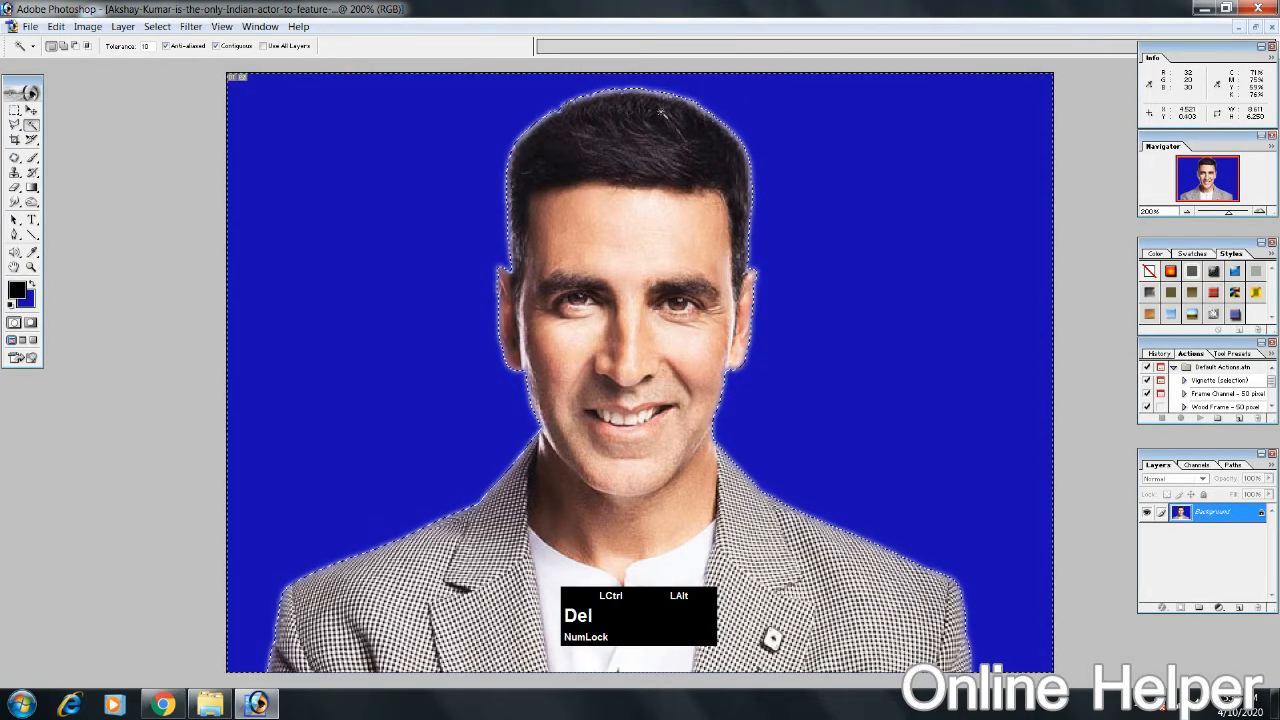
pyautogui.press('Delete')
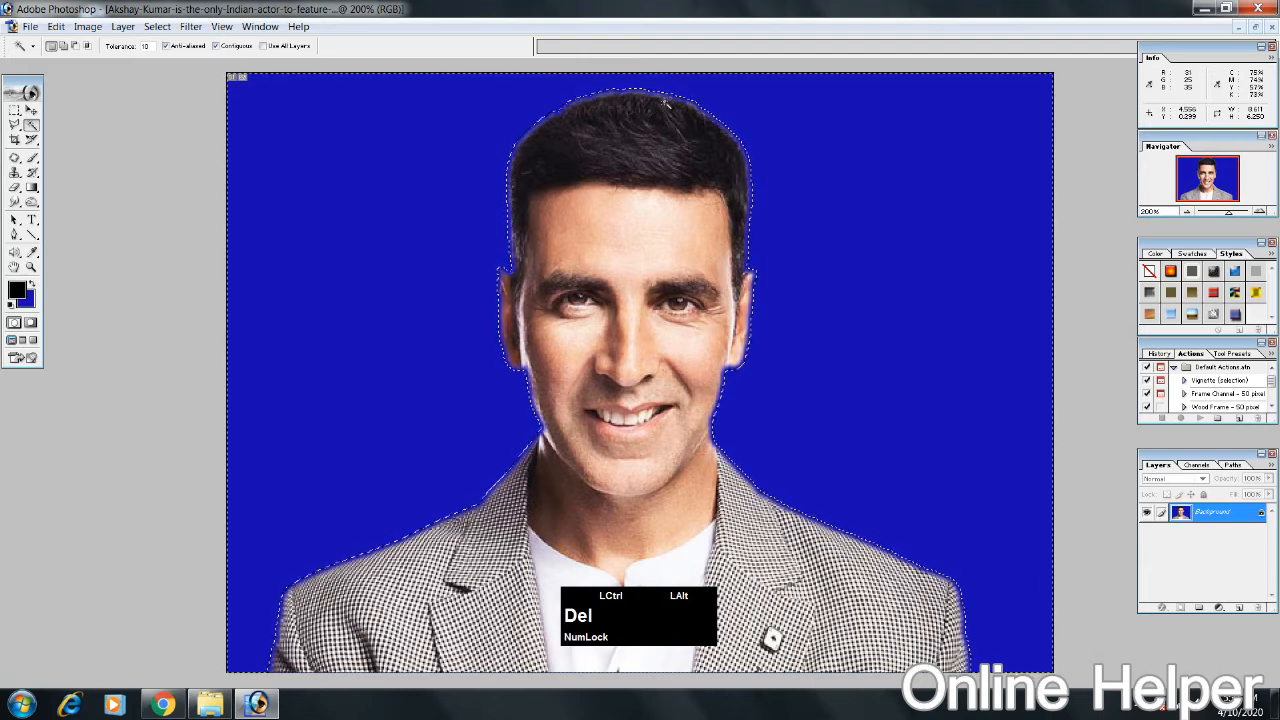
pyautogui.click(842, 139)
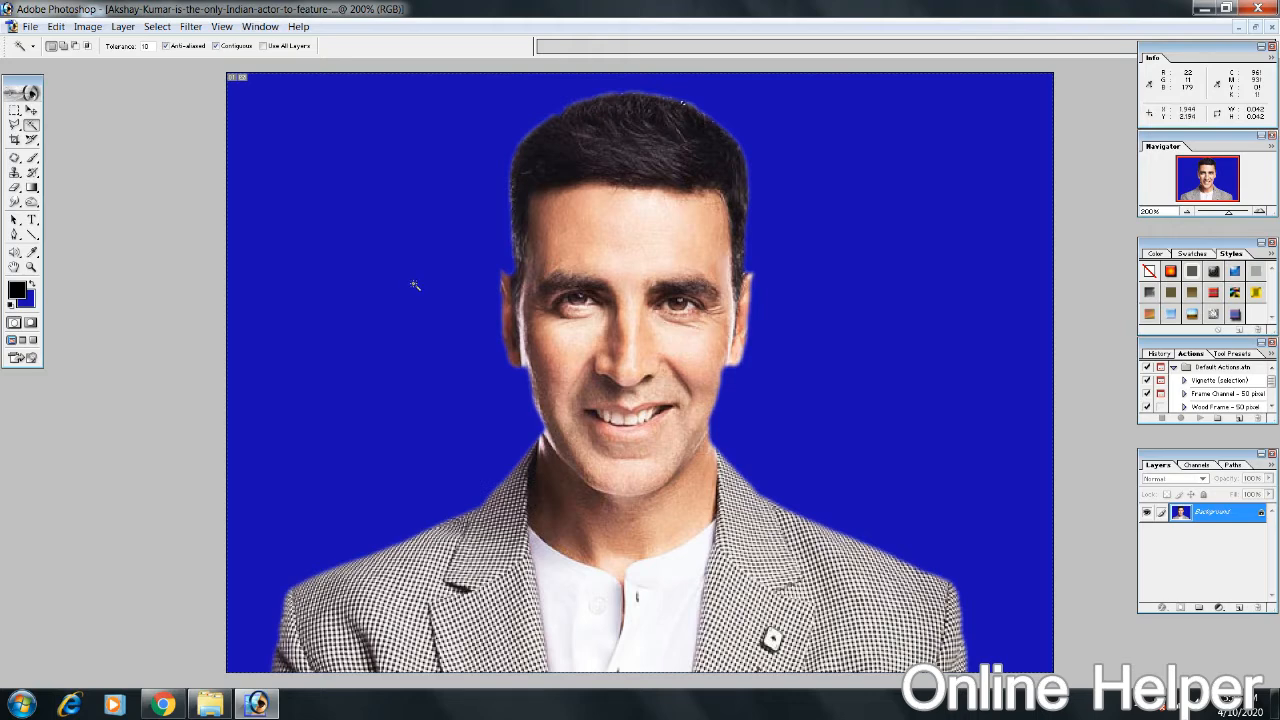
# Step: Undo the deselection, both background deletions and the feathering to restore the white backdrop
pyautogui.hotkey('ctrl', 'alt', 'z')
pyautogui.hotkey('ctrl', 'alt', 'z')
pyautogui.hotkey('ctrl', 'alt', 'z')
pyautogui.hotkey('ctrl', 'alt', 'z')
pyautogui.hotkey('ctrl', 'alt', 'z')
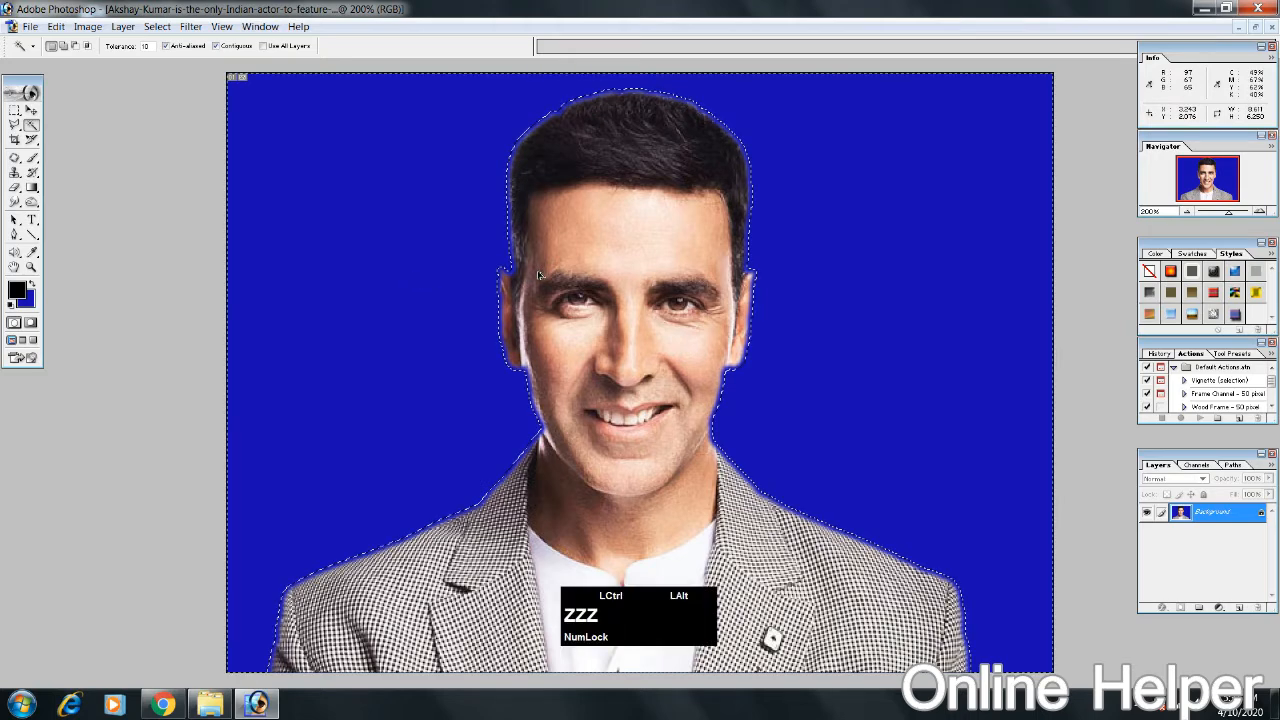
pyautogui.hotkey('ctrl', 'alt', 'z')
pyautogui.hotkey('ctrl', 'alt', 'z')
pyautogui.hotkey('ctrl', 'alt', 'z')
pyautogui.hotkey('ctrl', 'alt', 'z')
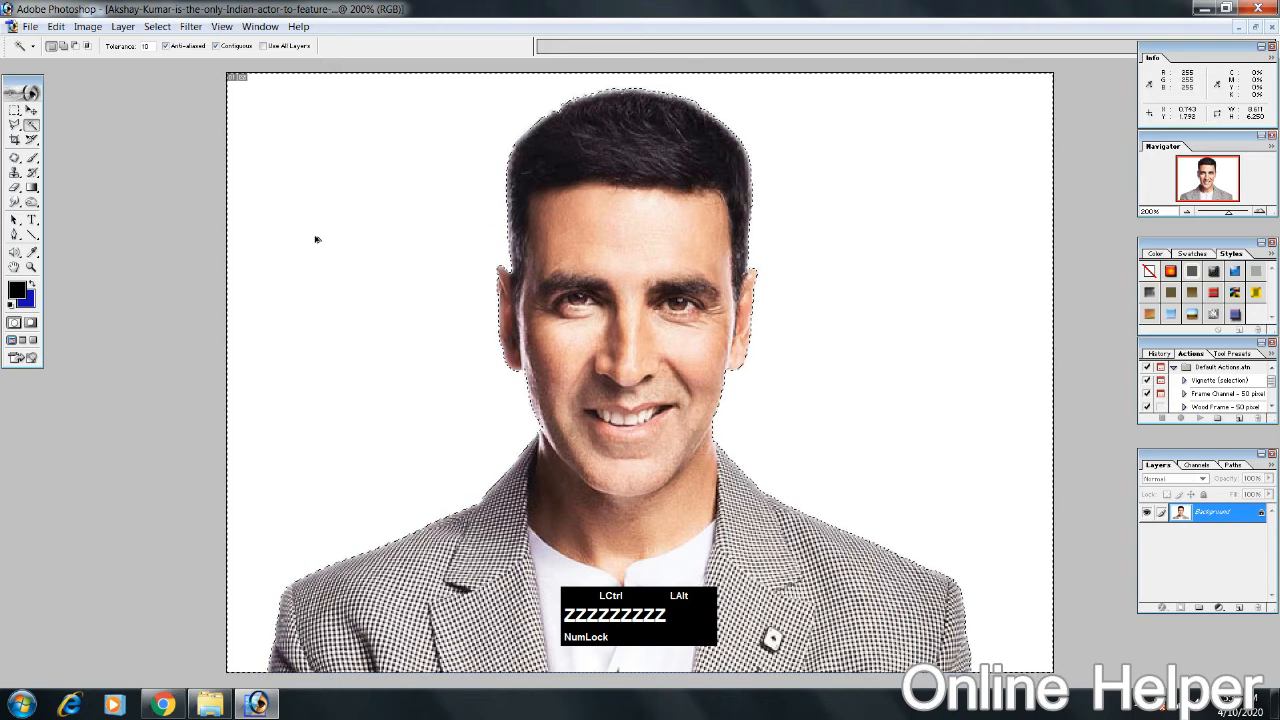
# Step: Start a Polygonal Lasso outline outside the canvas near its lower-left corner and trace up along the jacket's left shoulder
pyautogui.click(15, 126)
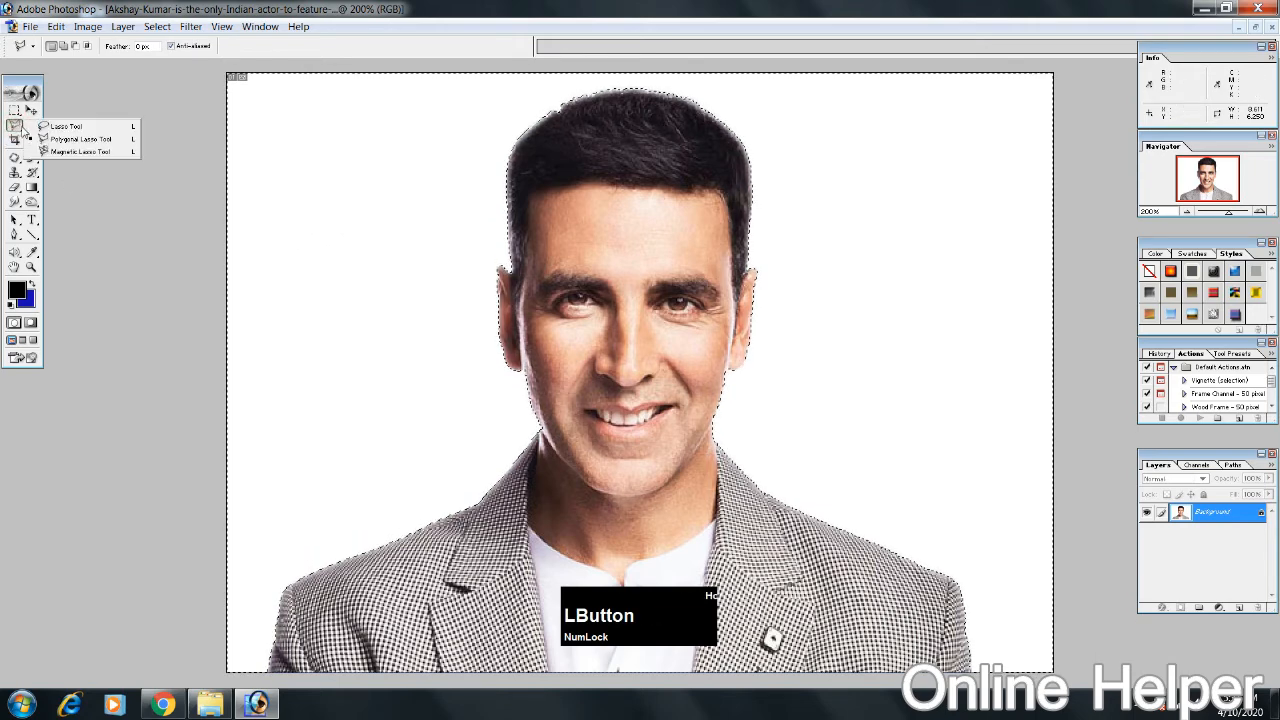
pyautogui.click(45, 140)
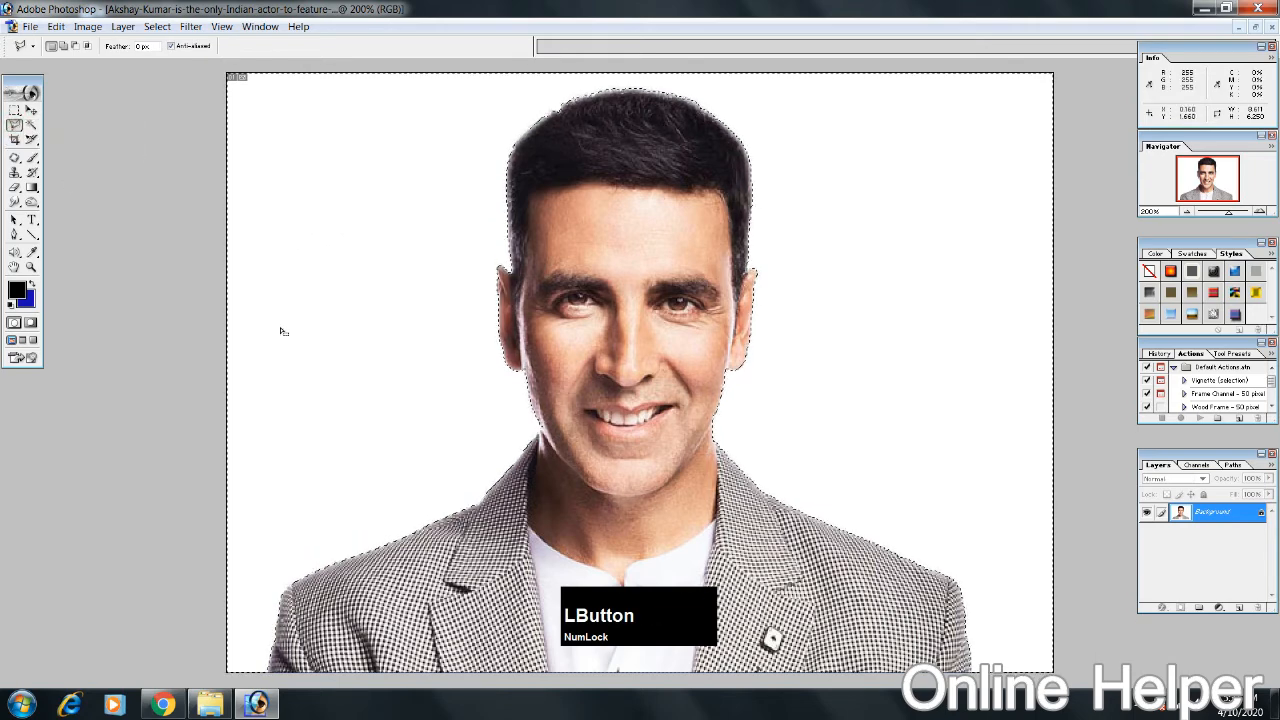
pyautogui.click(155, 650)
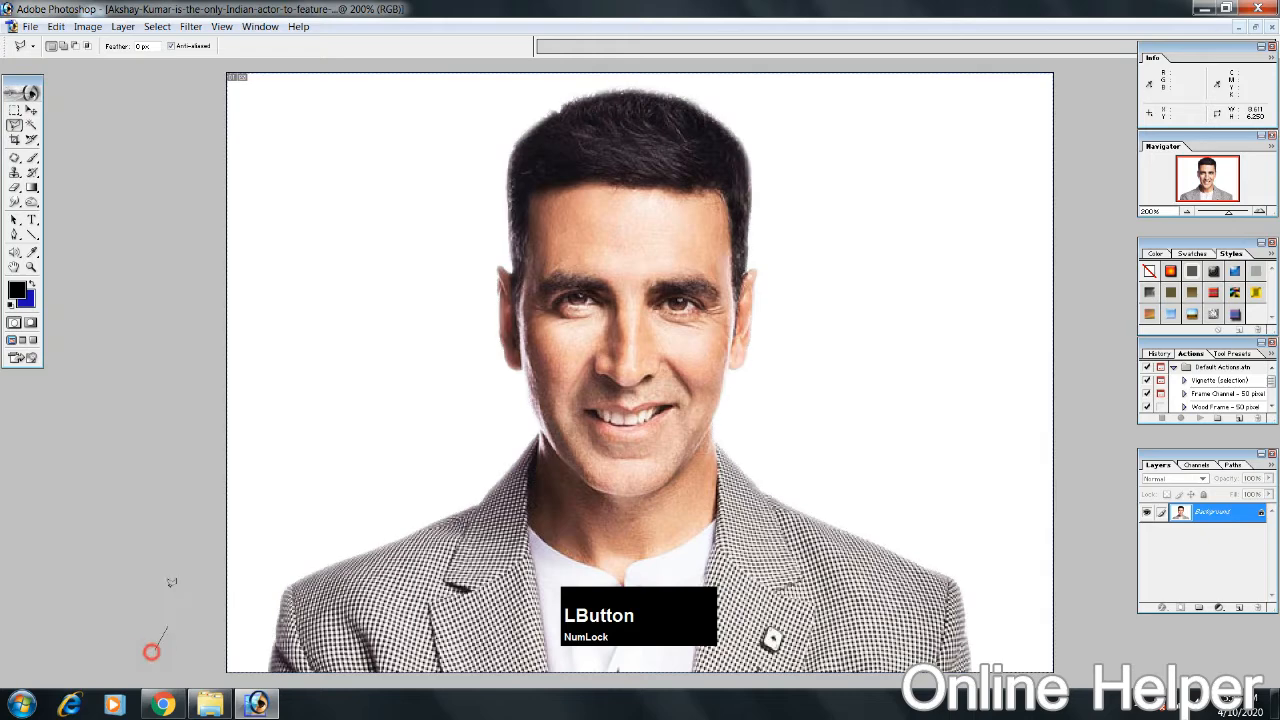
pyautogui.click(264, 680)
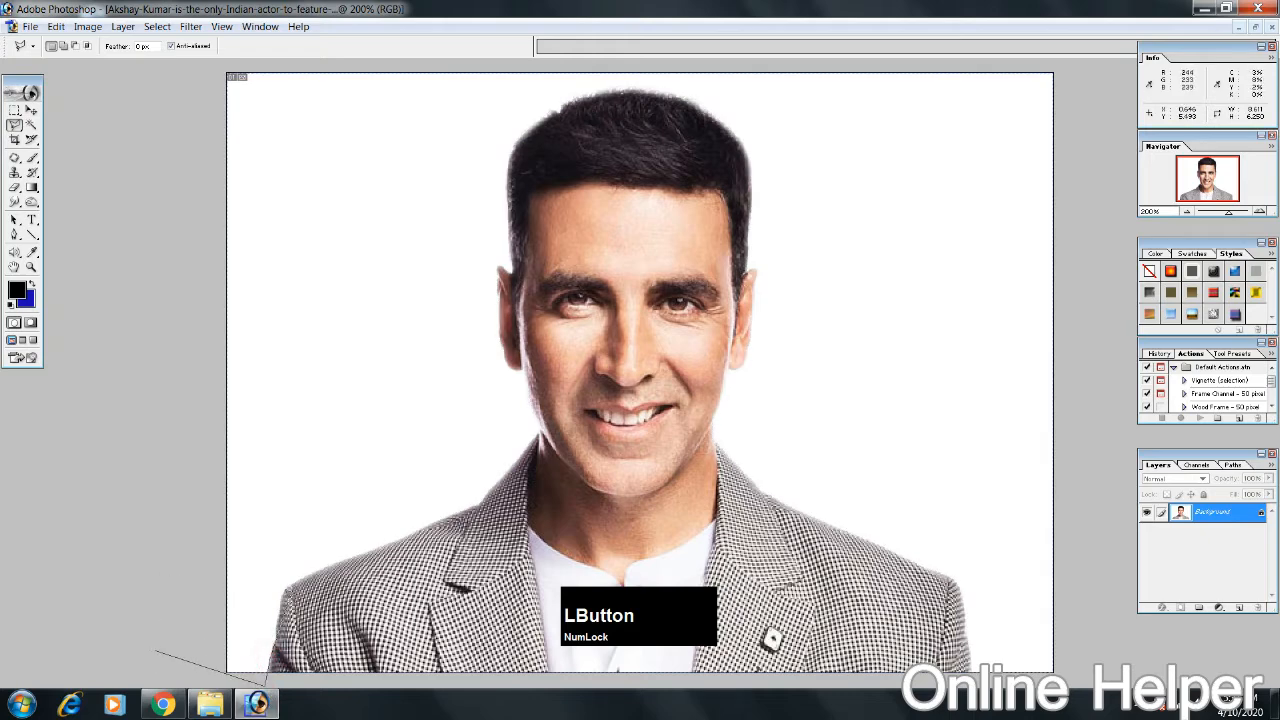
pyautogui.click(286, 591)
pyautogui.click(333, 566)
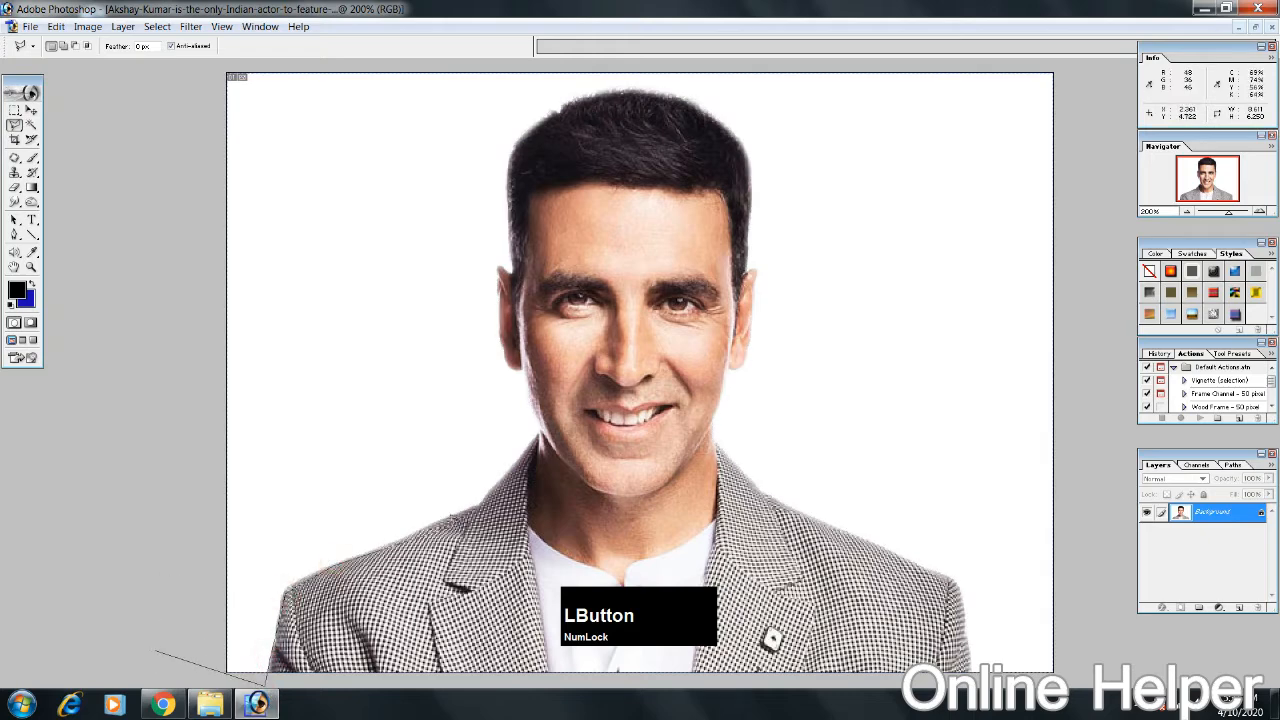
pyautogui.click(454, 513)
pyautogui.click(479, 508)
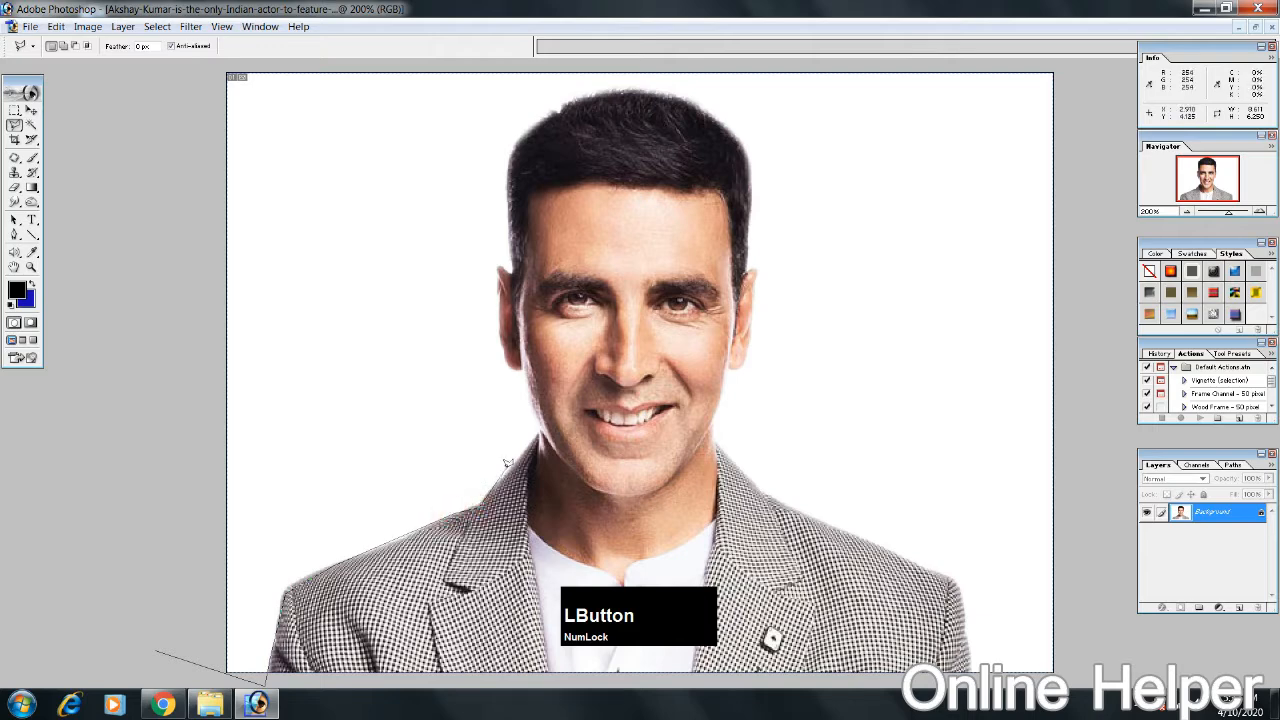
# Step: Continue the lasso outline along the left collar, neck and jaw to the earlobe, removing the misplaced last point
pyautogui.click(510, 469)
pyautogui.click(536, 437)
pyautogui.click(540, 431)
pyautogui.click(529, 387)
pyautogui.click(500, 356)
pyautogui.hotkey('ctrl', '=')
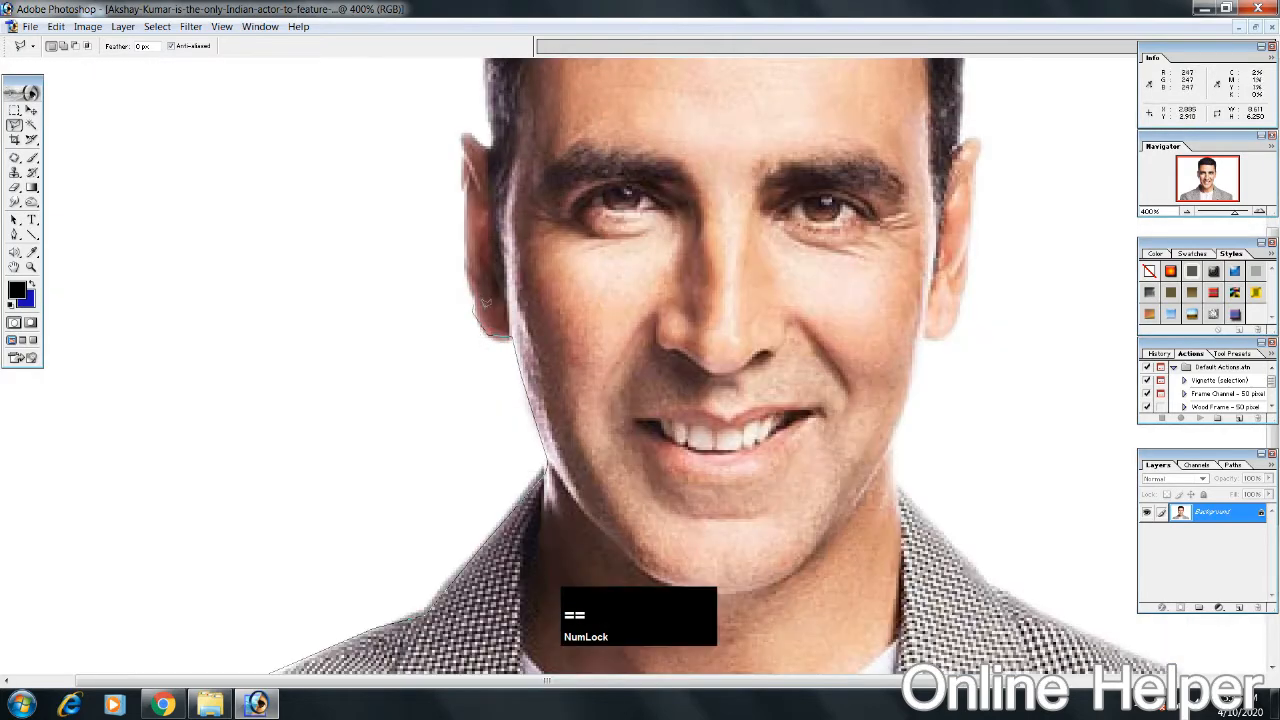
pyautogui.press('BackSpace')
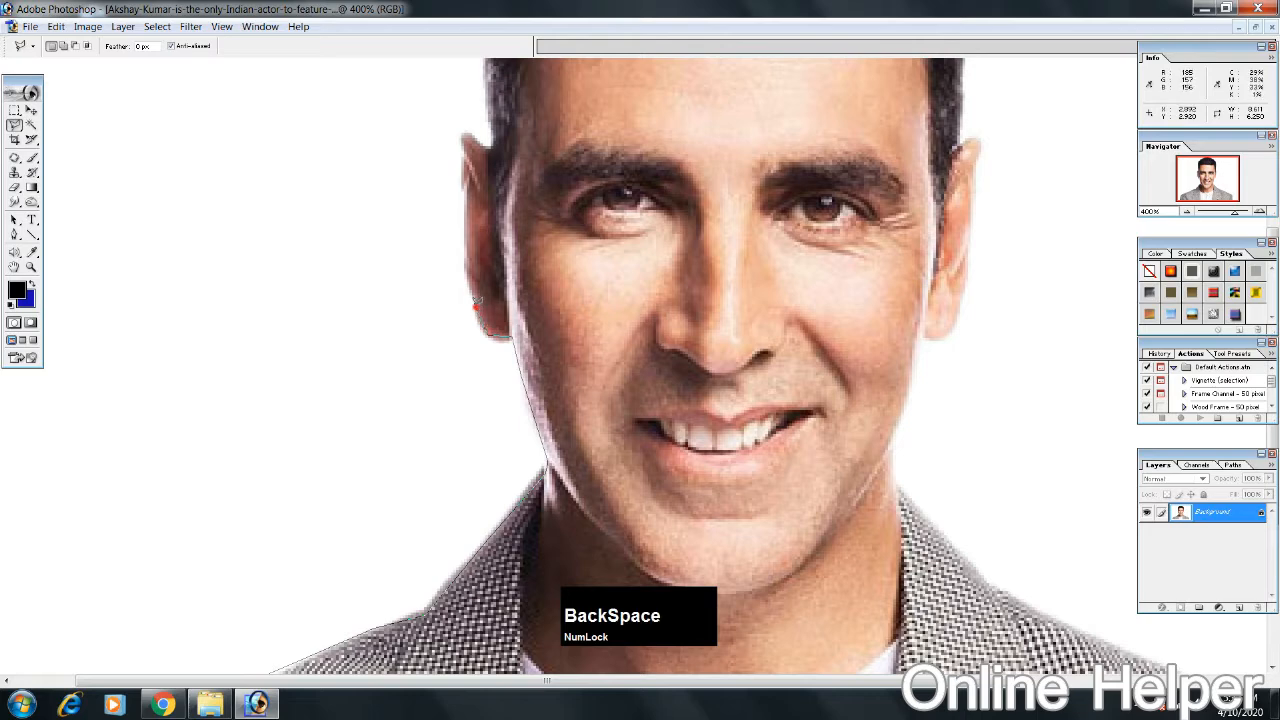
# Step: Trace the lasso outline up the outer edge of the ear on the image's left side to its tip
pyautogui.click(476, 285)
pyautogui.click(464, 229)
pyautogui.click(464, 187)
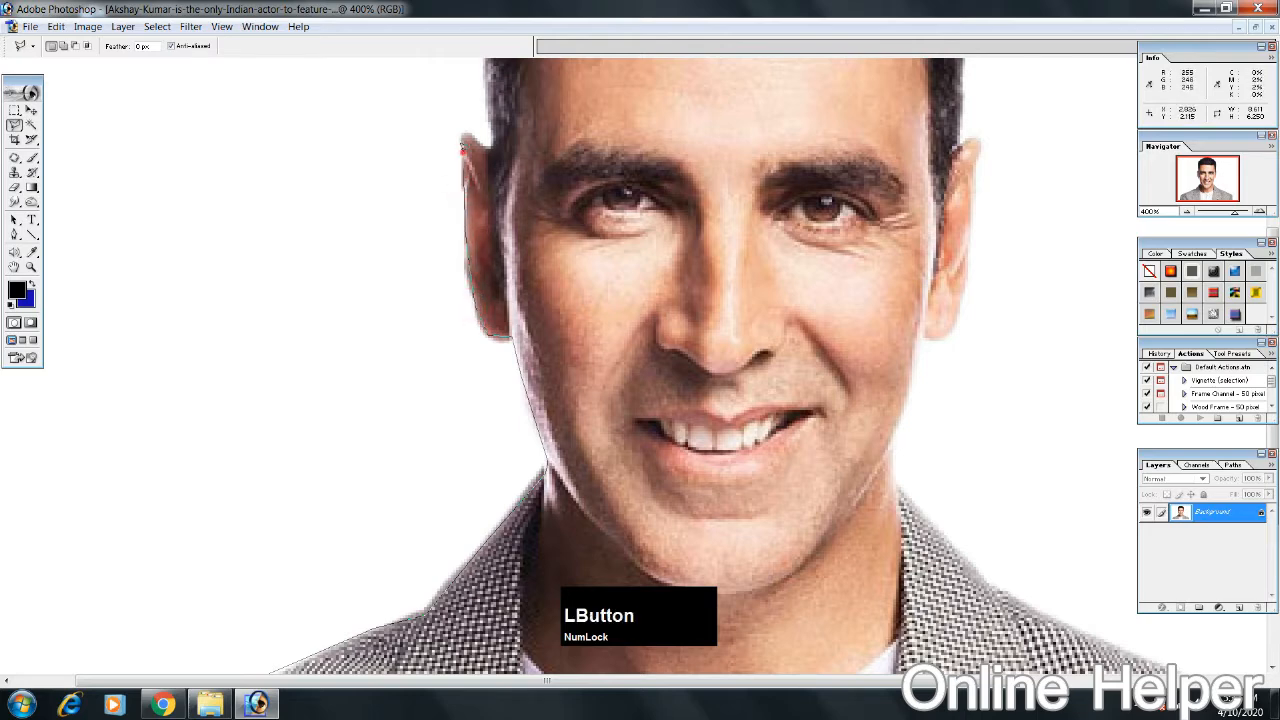
pyautogui.click(463, 151)
pyautogui.click(467, 135)
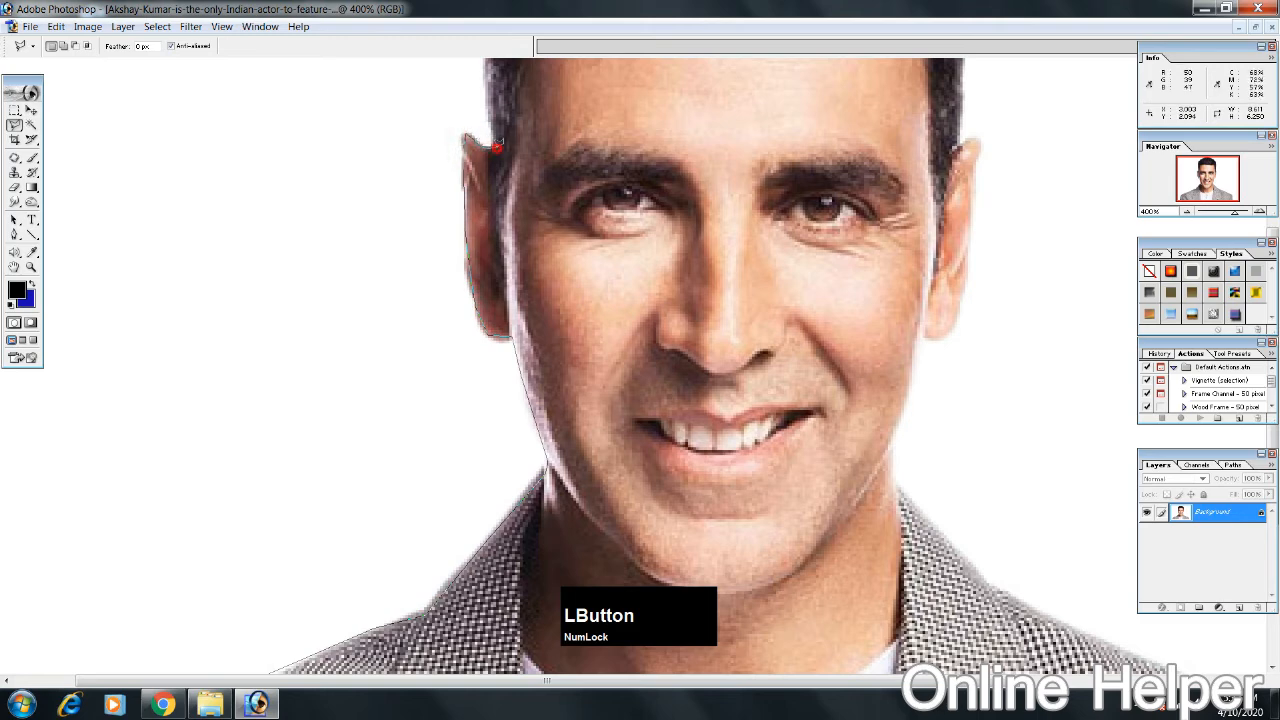
# Step: Trace the lasso outline up the left side of the hair to the upper-left curve of the head
pyautogui.press('space')
pyautogui.moveTo(486, 100); pyautogui.dragTo(476, 385)
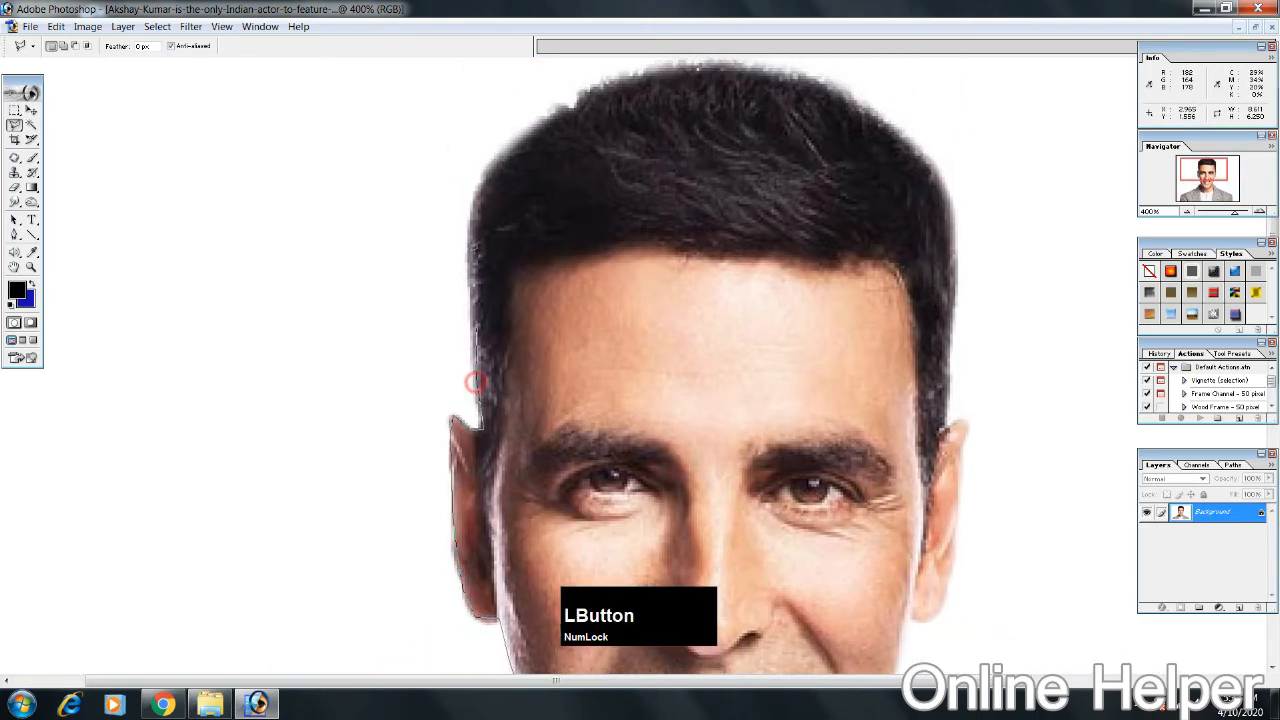
pyautogui.click(471, 243)
pyautogui.click(484, 180)
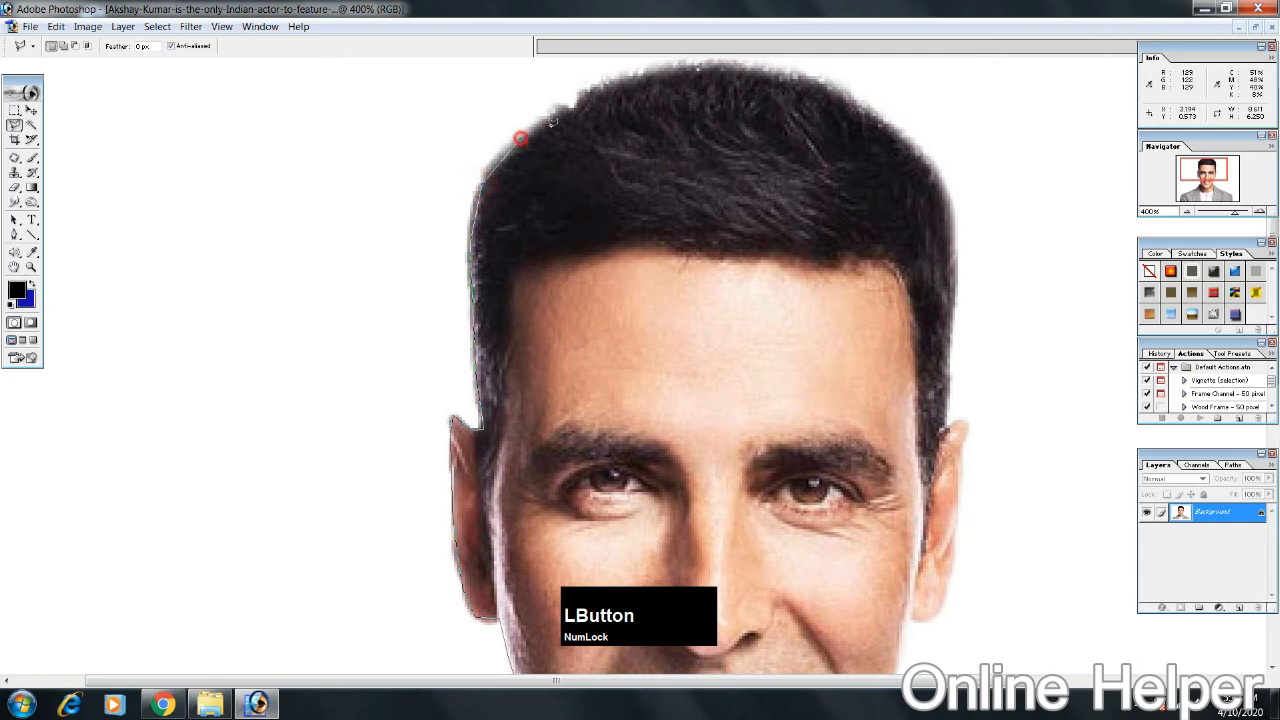
pyautogui.click(581, 96)
# Step: Extend the lasso outline along the hair's edge across the top of the head
pyautogui.press('space')
pyautogui.moveTo(631, 88); pyautogui.dragTo(384, 113)
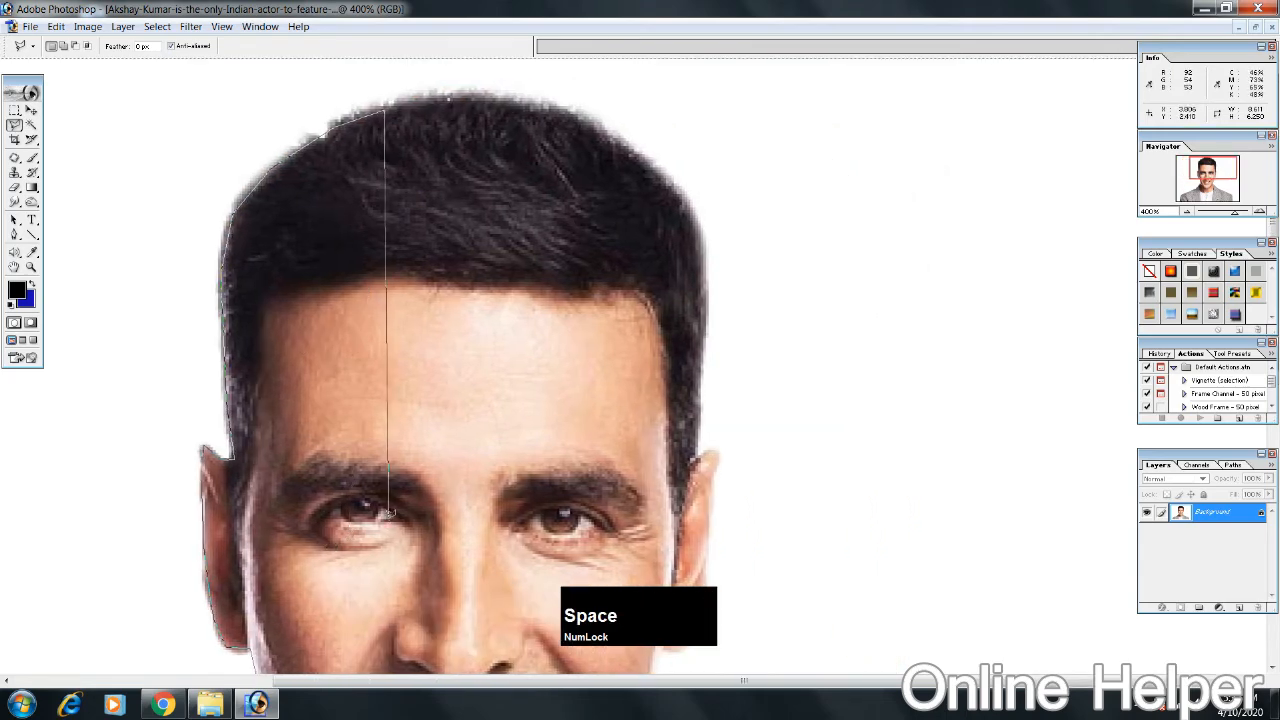
pyautogui.hotkey('ctrl', '=')
pyautogui.press('space')
pyautogui.moveTo(409, 191); pyautogui.dragTo(329, 630)
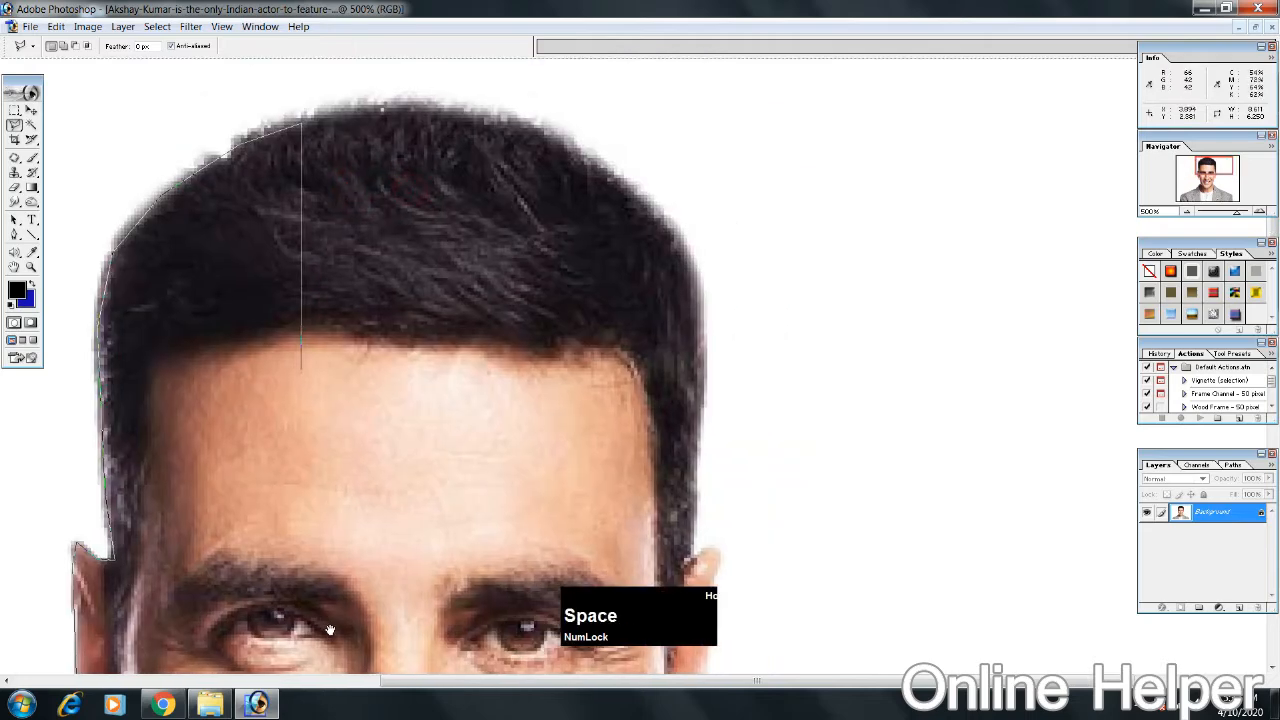
pyautogui.click(340, 110)
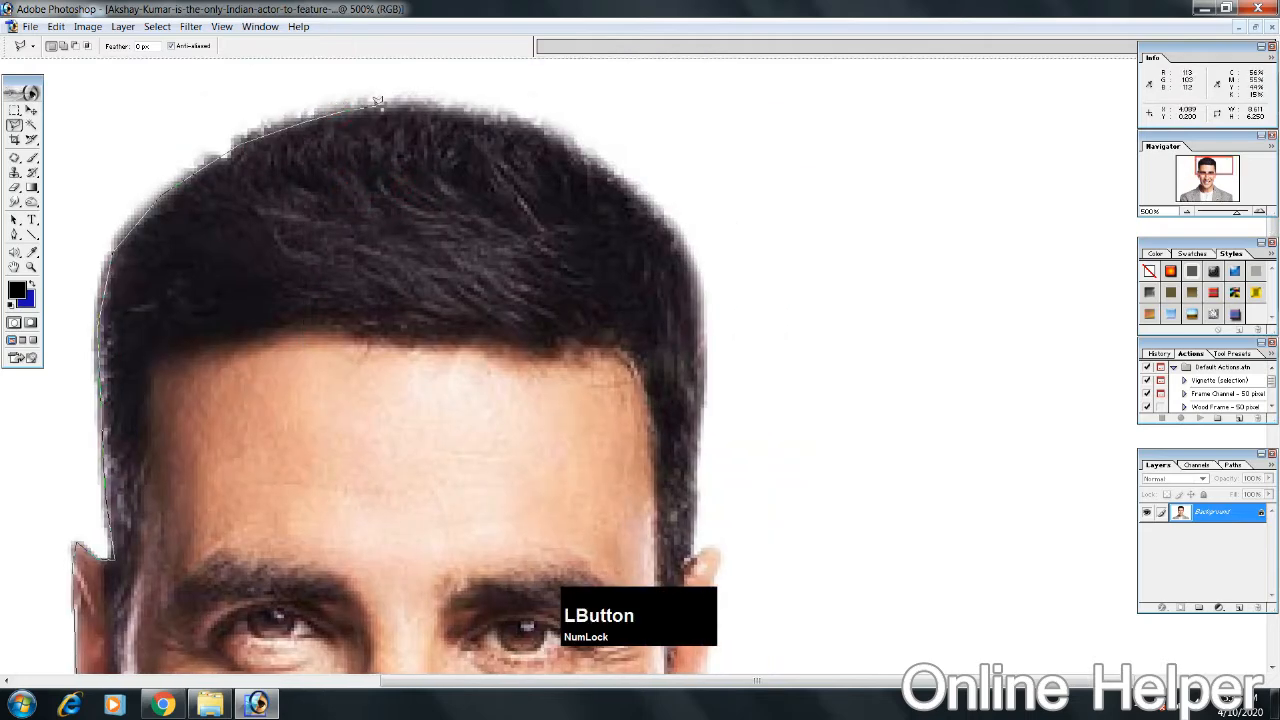
pyautogui.click(413, 104)
pyautogui.click(472, 107)
# Step: Trace the lasso outline around the upper-right curve of the hair and down its right side
pyautogui.click(567, 145)
pyautogui.click(606, 169)
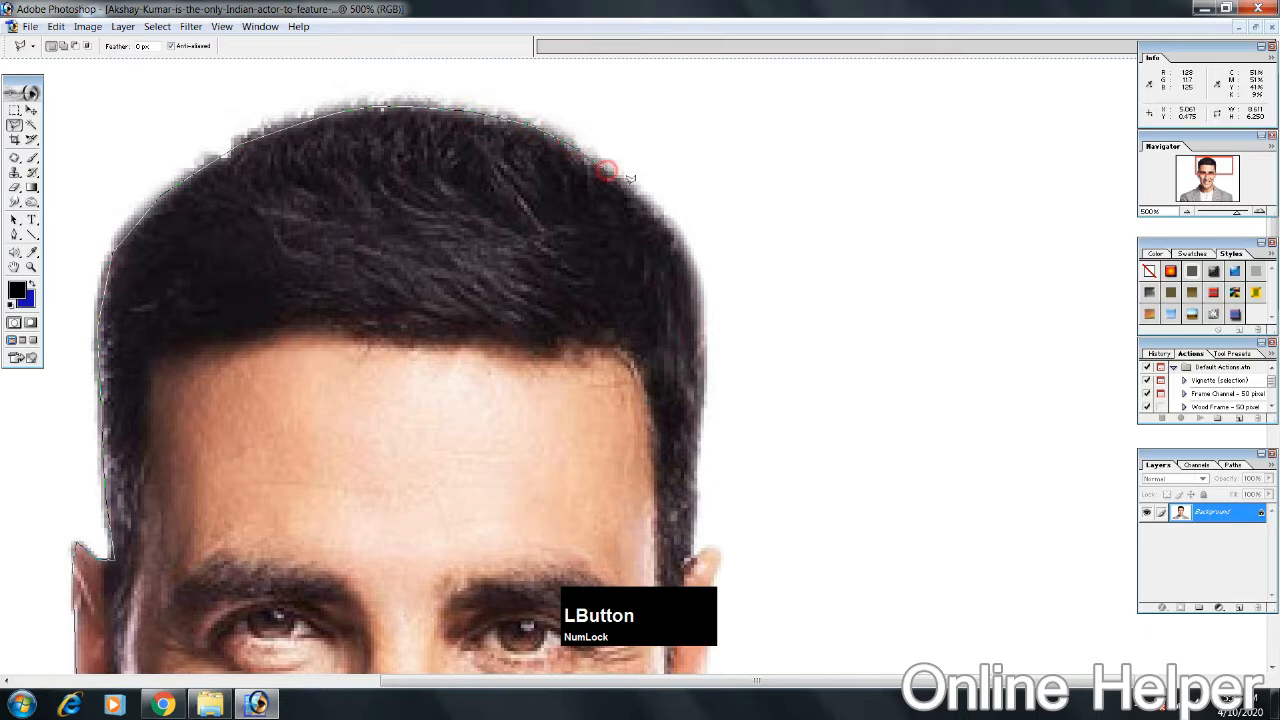
pyautogui.click(659, 212)
pyautogui.click(690, 251)
pyautogui.click(702, 300)
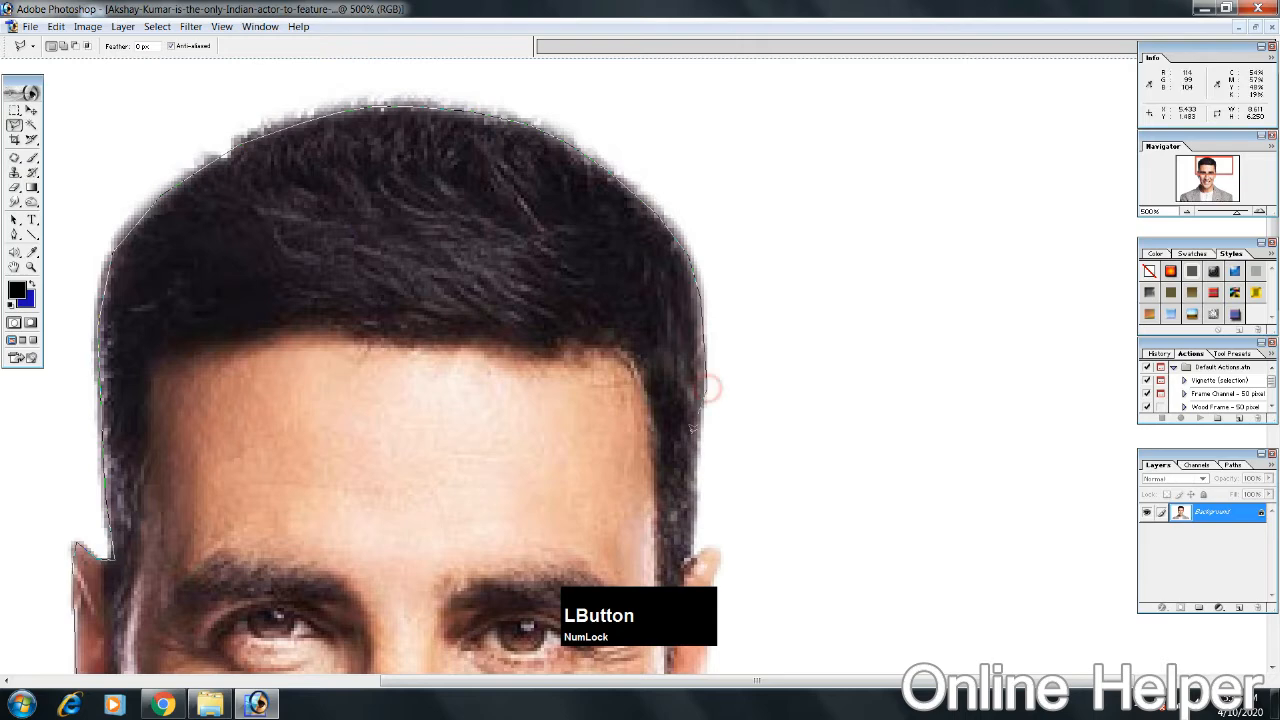
# Step: Continue the lasso outline down the right sideburn and around the outer edge of the right ear to the earlobe
pyautogui.press('space')
pyautogui.moveTo(697, 476); pyautogui.dragTo(720, 2)
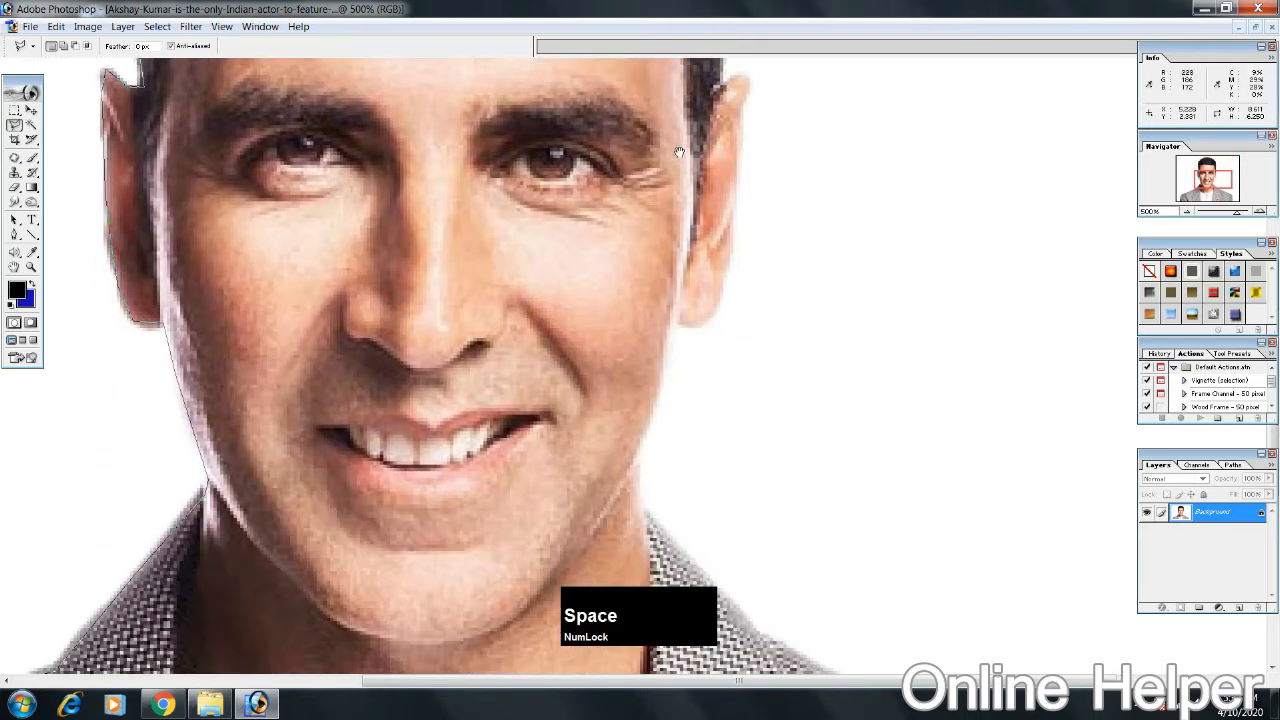
pyautogui.moveTo(679, 152); pyautogui.dragTo(625, 312)
pyautogui.click(665, 249)
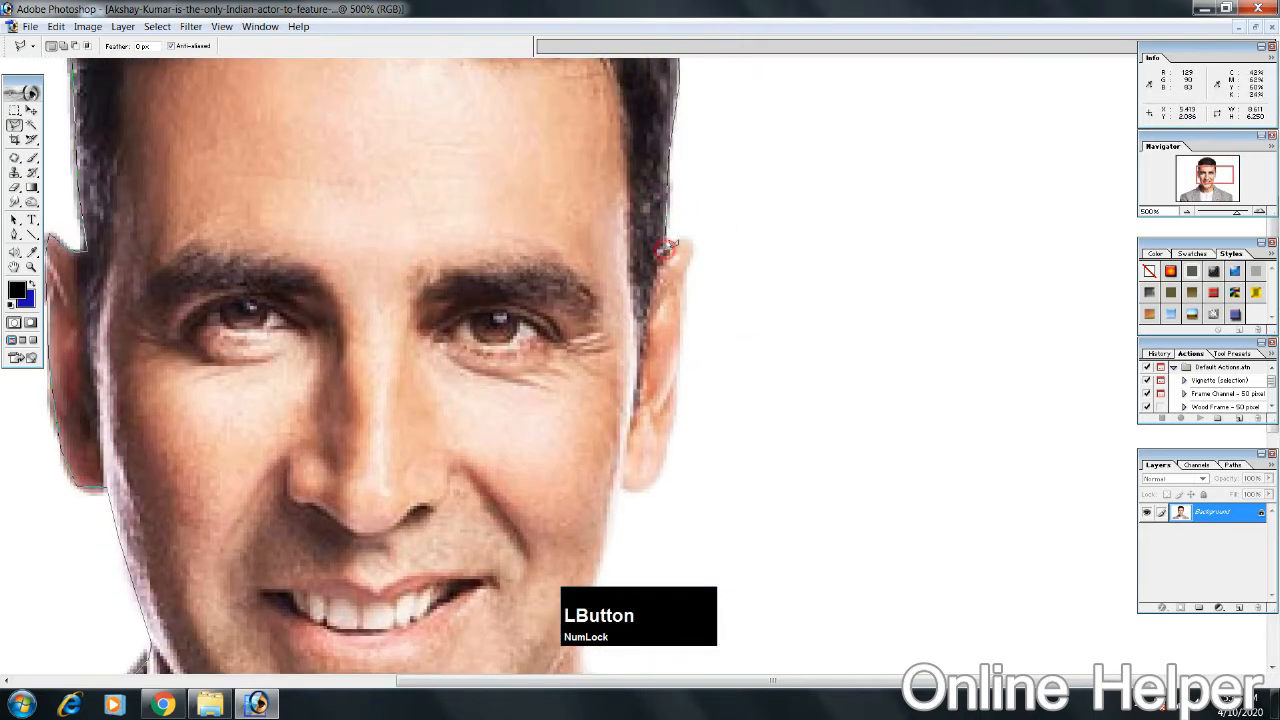
pyautogui.click(679, 244)
pyautogui.click(687, 241)
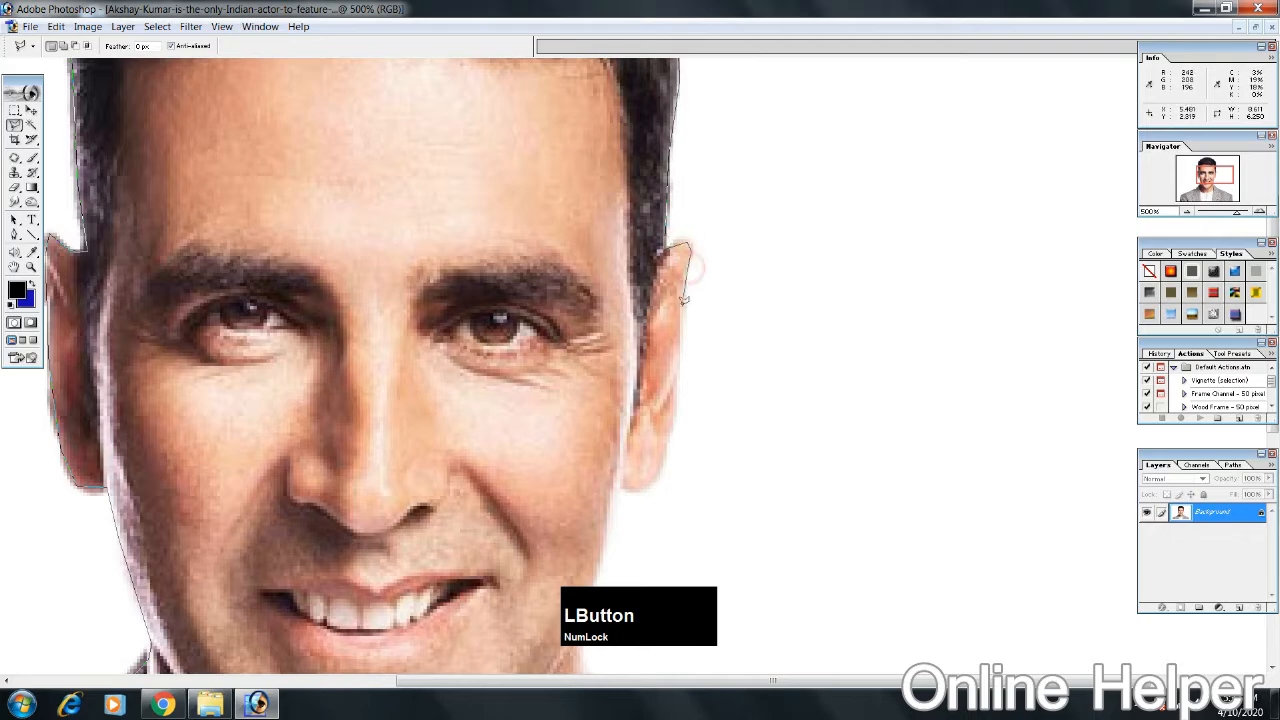
pyautogui.click(678, 390)
pyautogui.click(651, 481)
# Step: Trace the lasso outline down the right jaw and neck and along the jacket's right collar
pyautogui.press('space')
pyautogui.moveTo(620, 482); pyautogui.dragTo(649, 193)
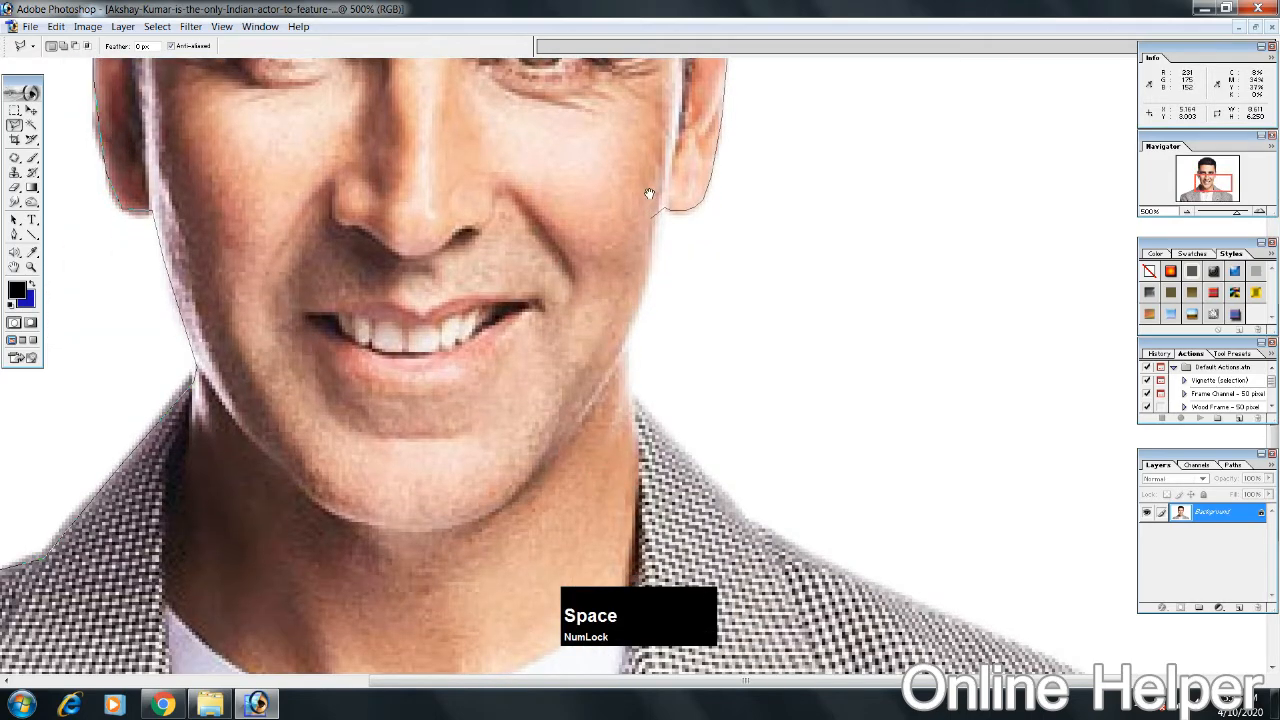
pyautogui.click(654, 256)
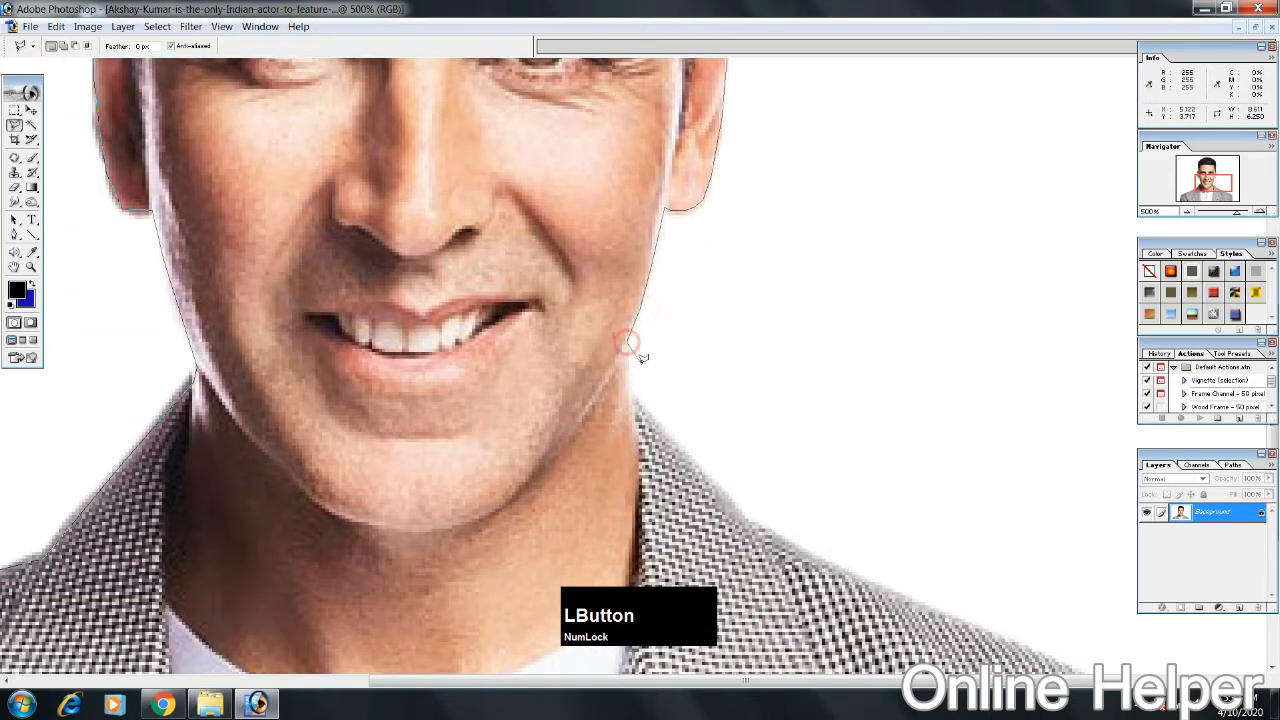
pyautogui.click(630, 394)
pyautogui.click(736, 510)
pyautogui.click(781, 538)
# Step: Trace the lasso outline along the jacket's right shoulder and down the sleeve to the image's lower edge
pyautogui.moveTo(817, 556)
pyautogui.mouseDown()
pyautogui.moveTo(520, 391)
pyautogui.moveTo(532, 356)
pyautogui.mouseUp()
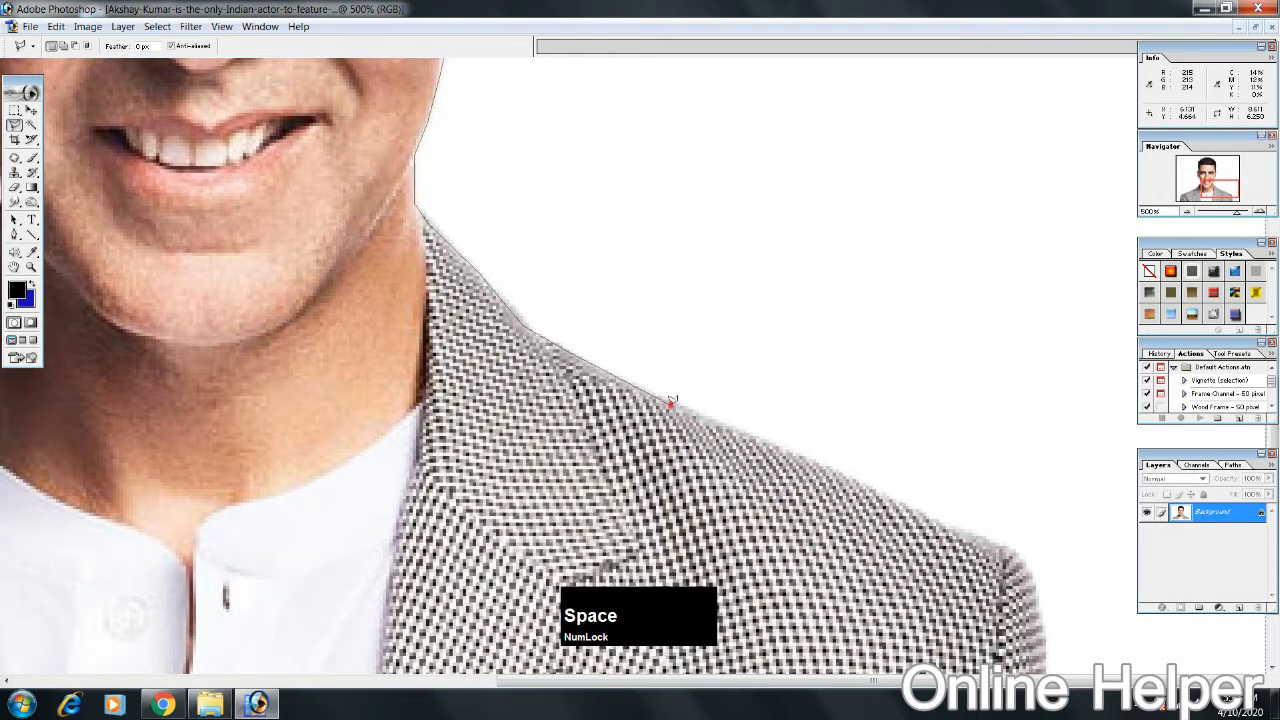
pyautogui.click(672, 400)
pyautogui.click(801, 459)
pyautogui.click(899, 503)
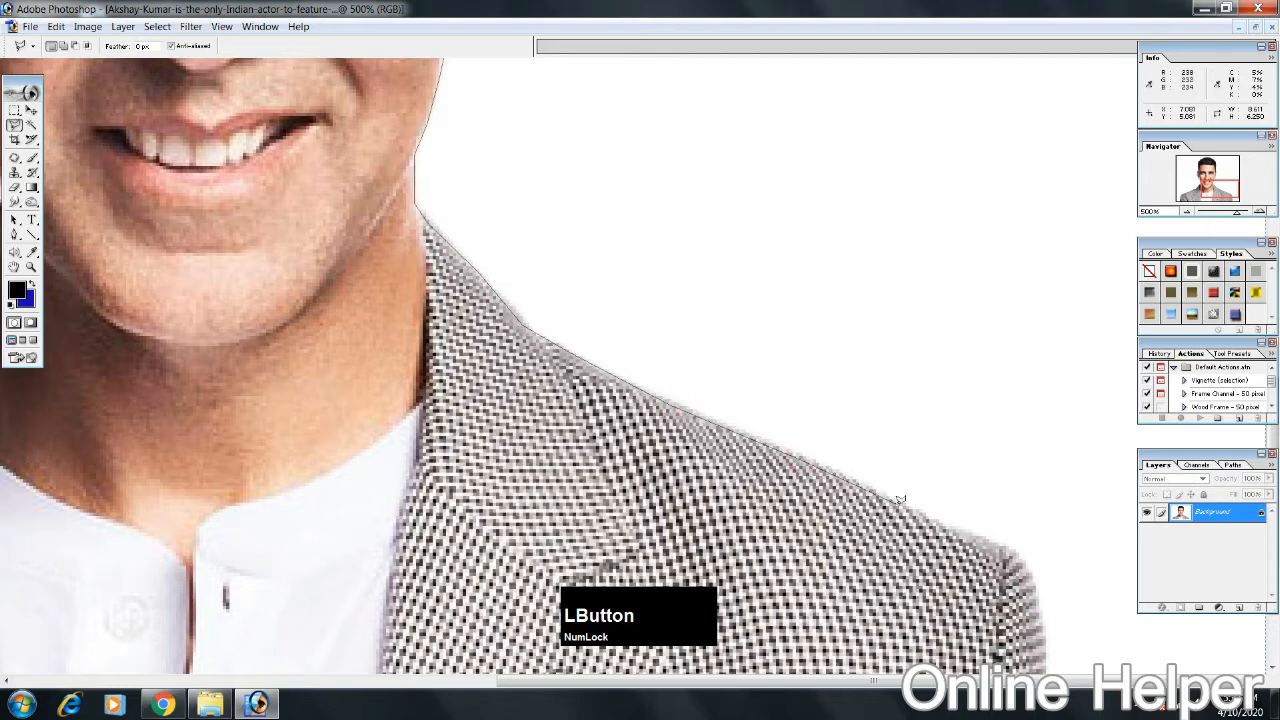
pyautogui.click(1019, 556)
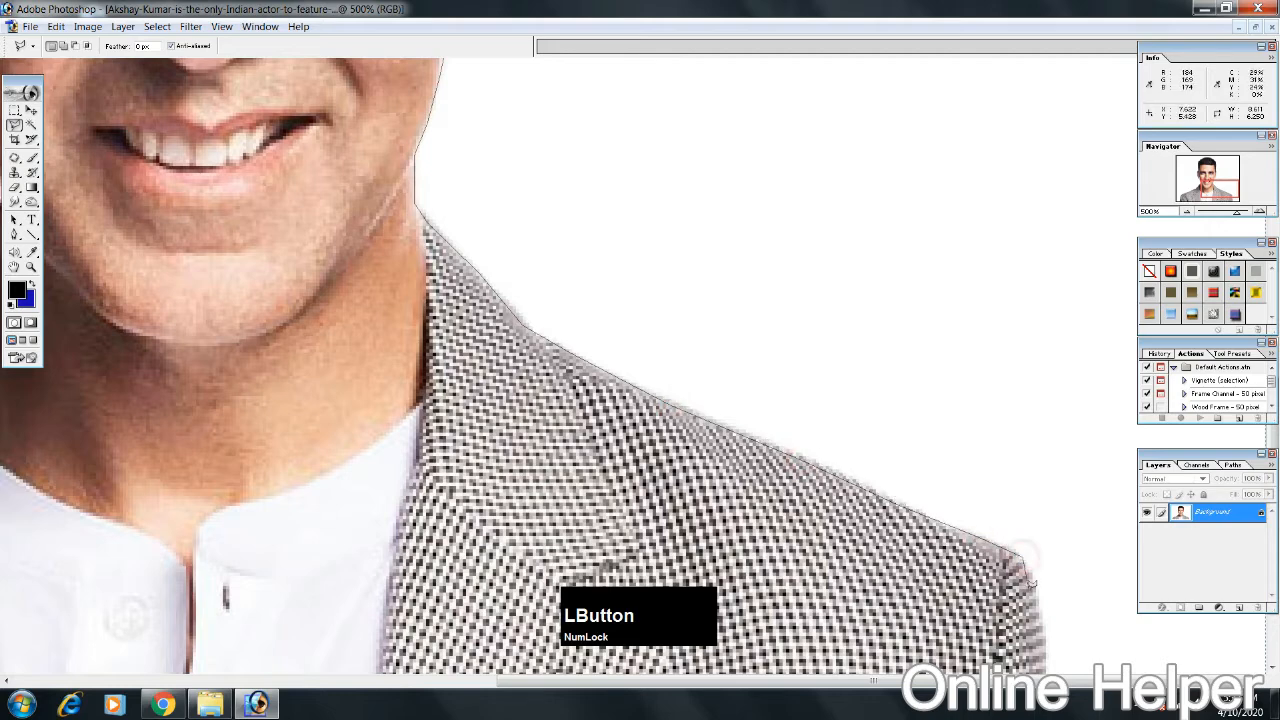
pyautogui.click(1031, 592)
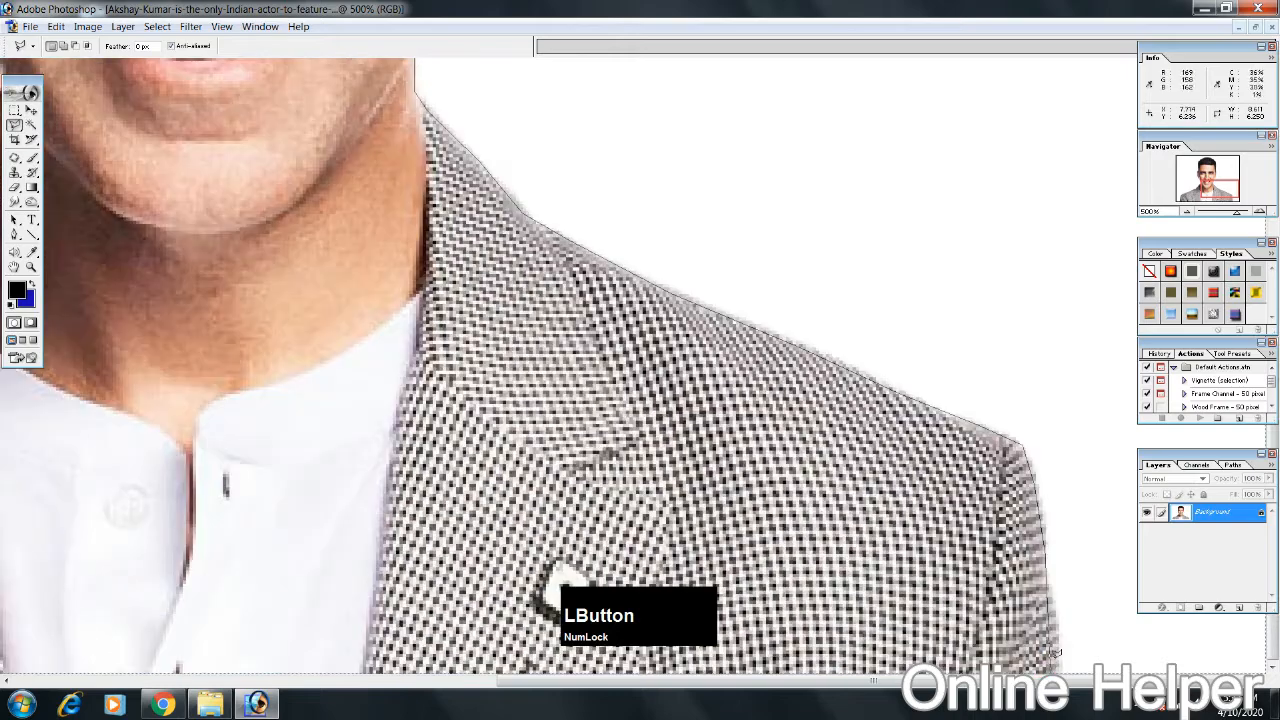
pyautogui.click(1057, 655)
# Step: Run the lasso outline below the image's lower edge and close it around the man
pyautogui.press('space')
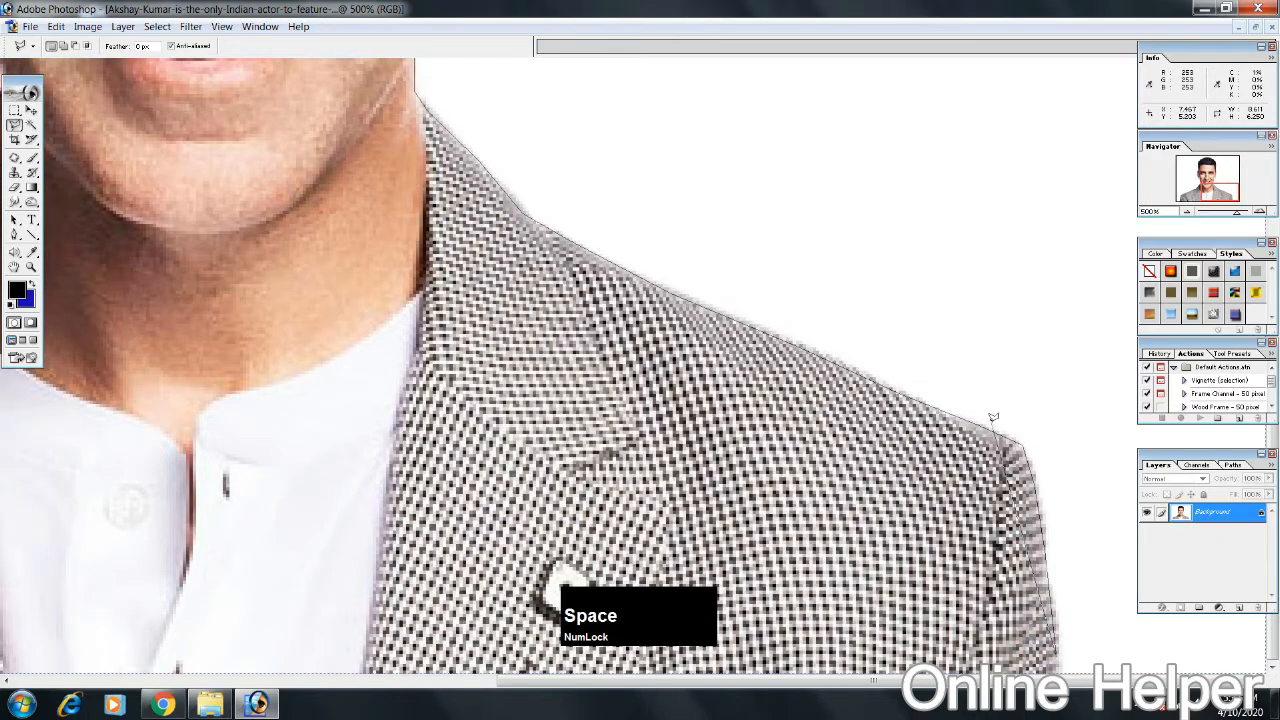
pyautogui.press('ctrl')
pyautogui.hotkey('ctrl', '-')
pyautogui.hotkey('ctrl', '-')
pyautogui.click(1043, 600)
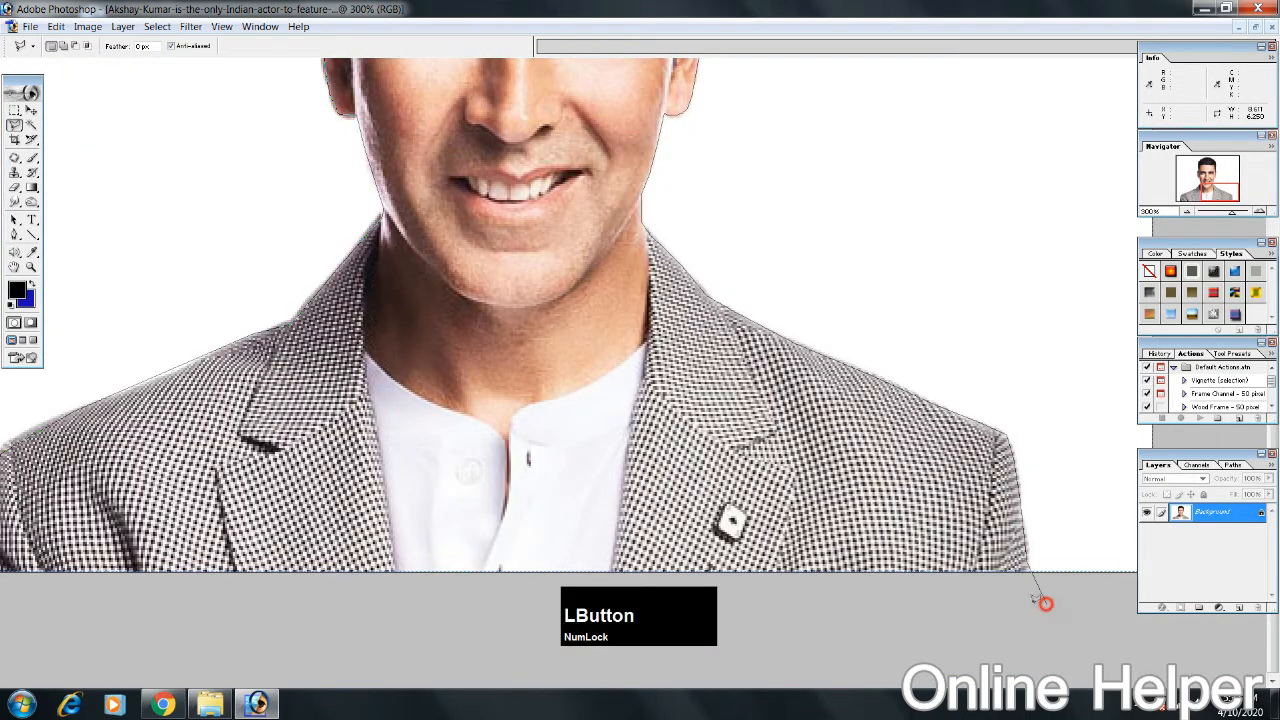
pyautogui.click(320, 594)
pyautogui.press('space')
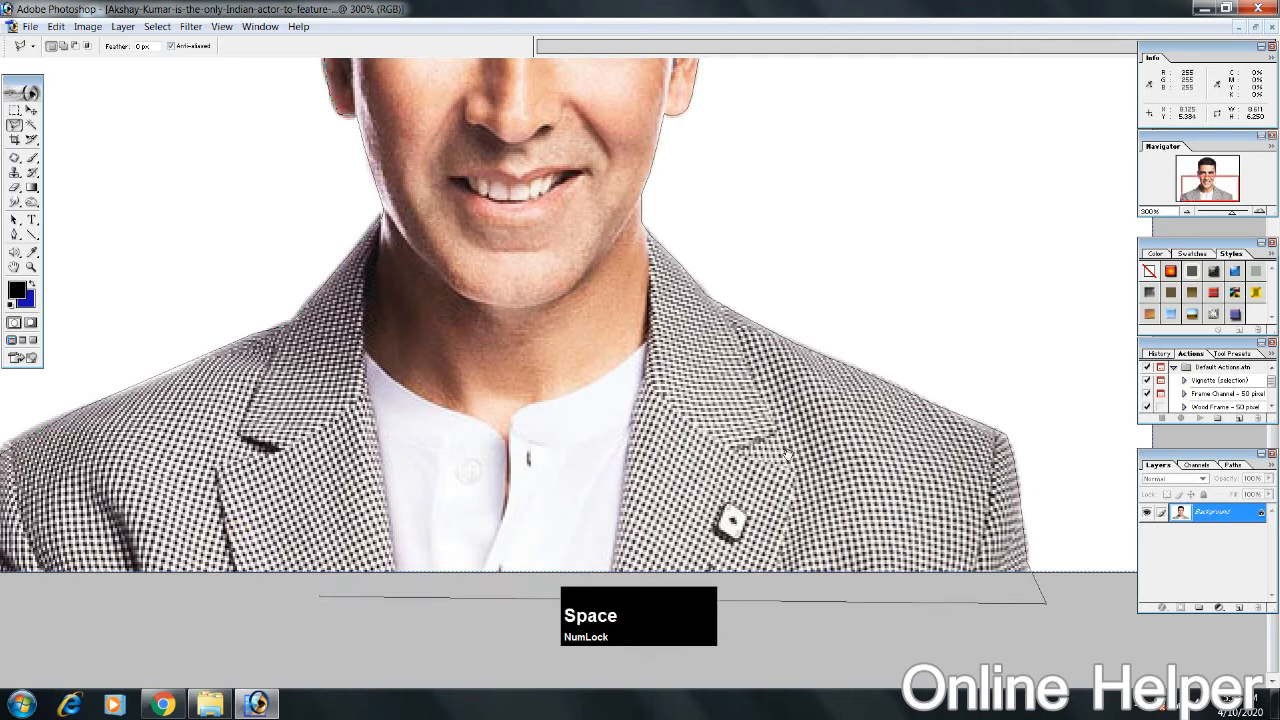
pyautogui.click(103, 598)
pyautogui.hotkey('ctrl', '-')
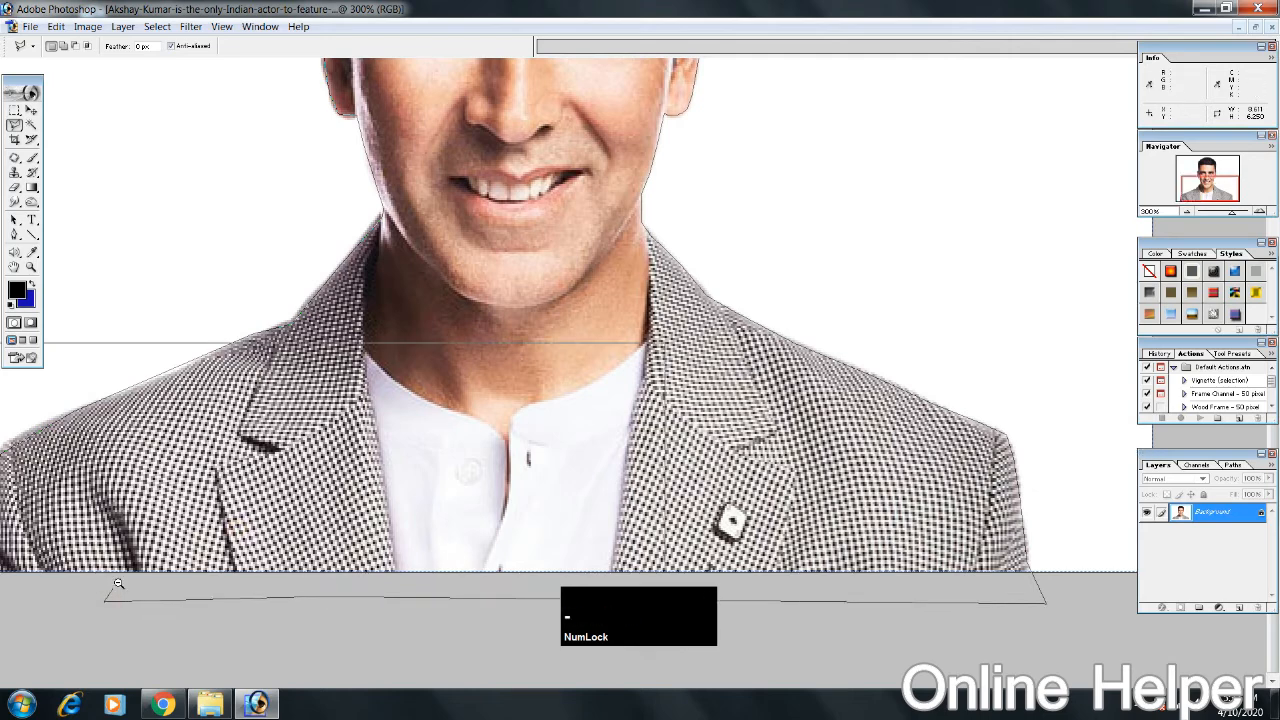
pyautogui.click(8, 588)
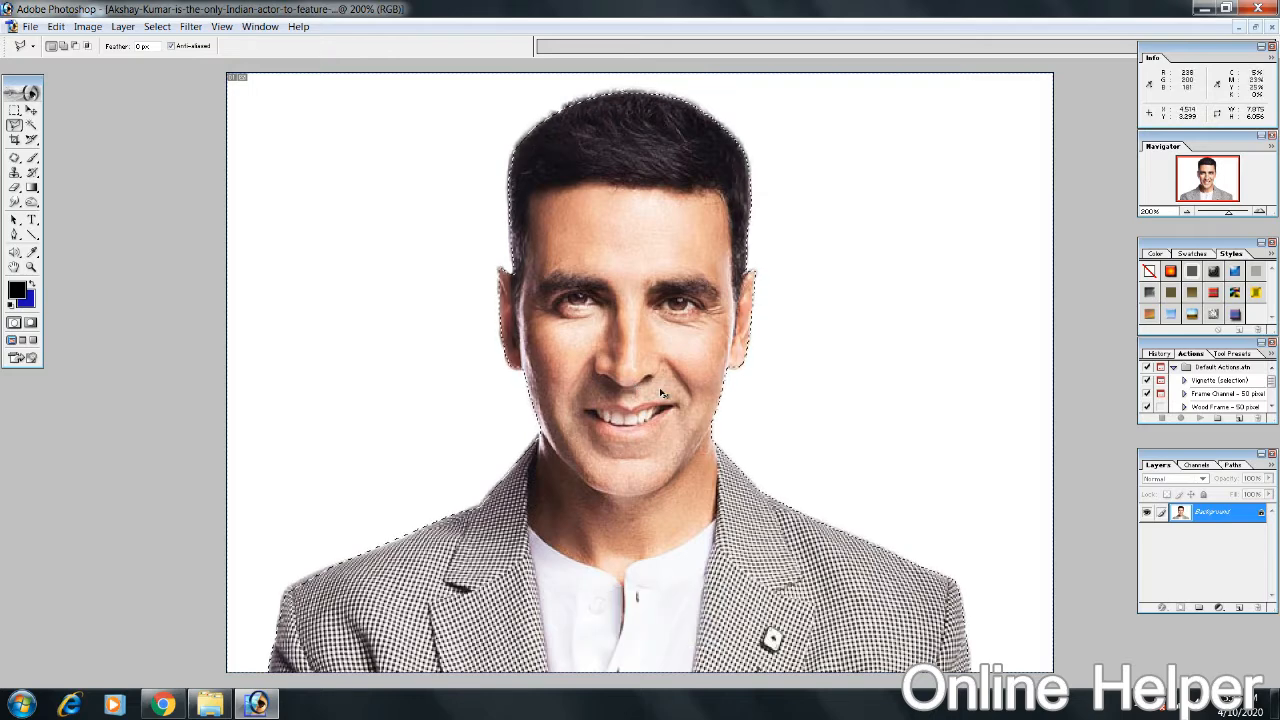
# Step: Invert the selection to cover the white background, and try deleting that area before undoing the deletion
pyautogui.press('shift')
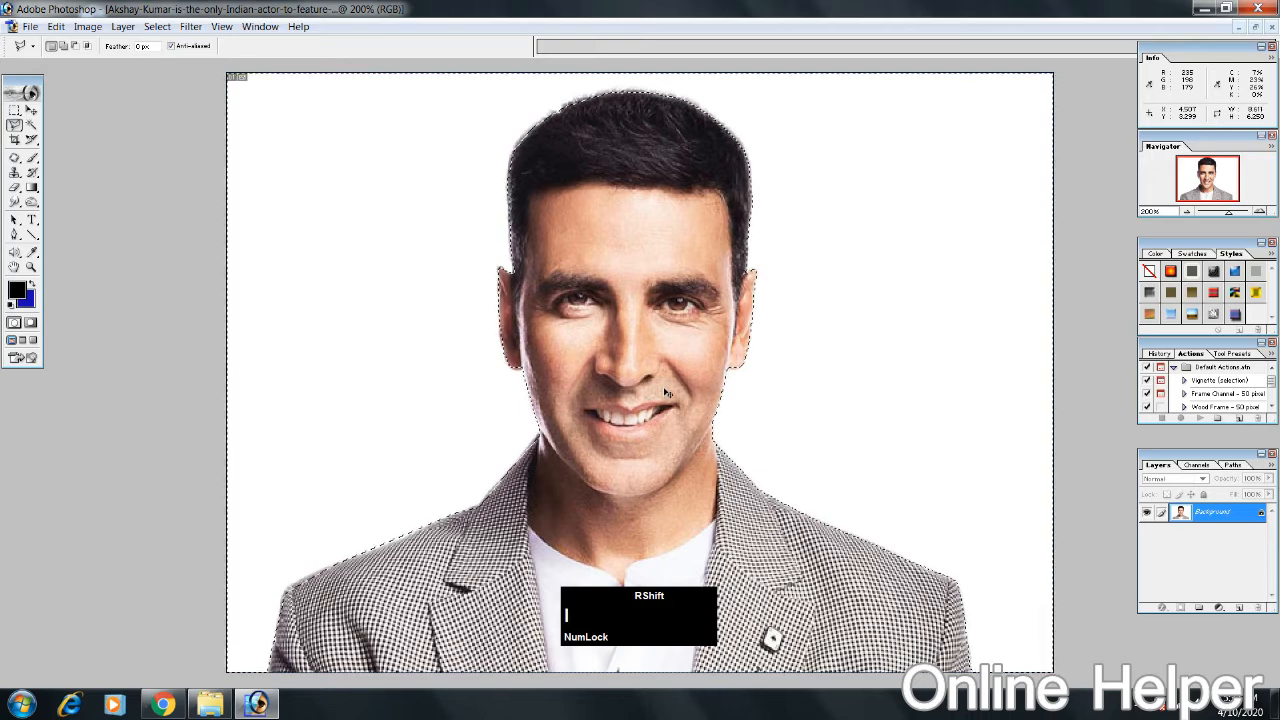
pyautogui.hotkey('ctrl', 'shift', 'i')
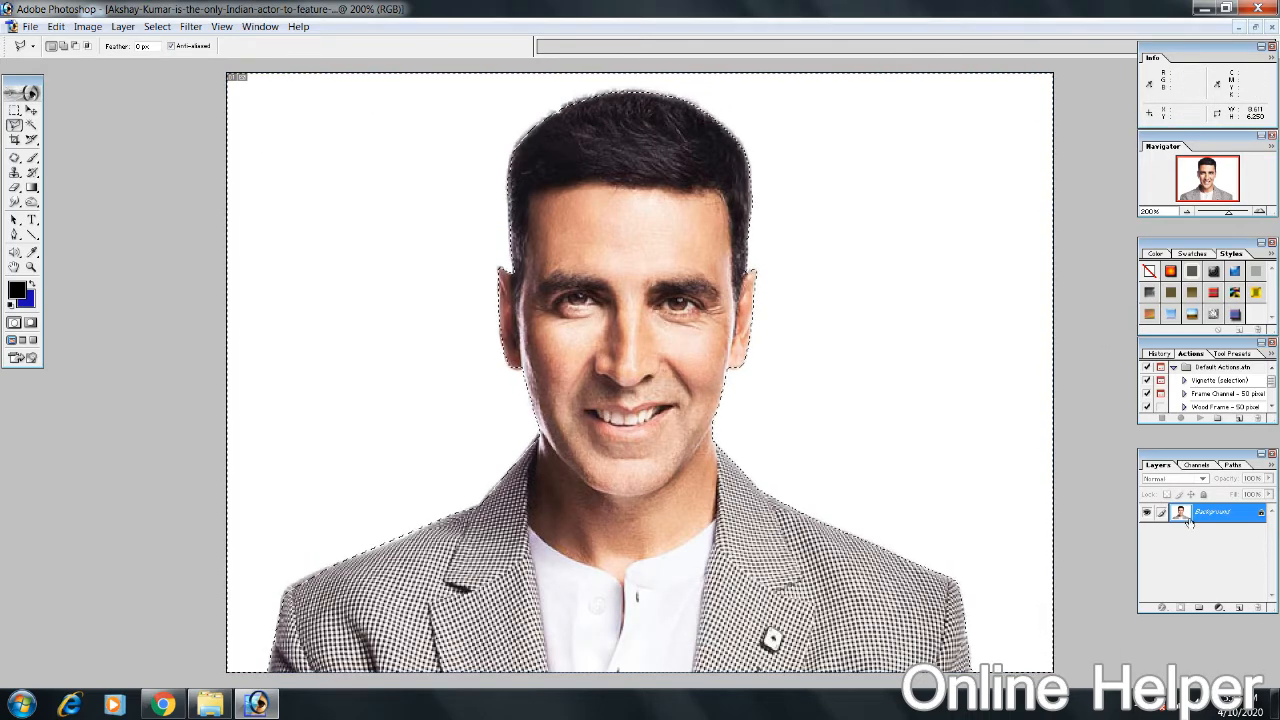
pyautogui.press('Delete')
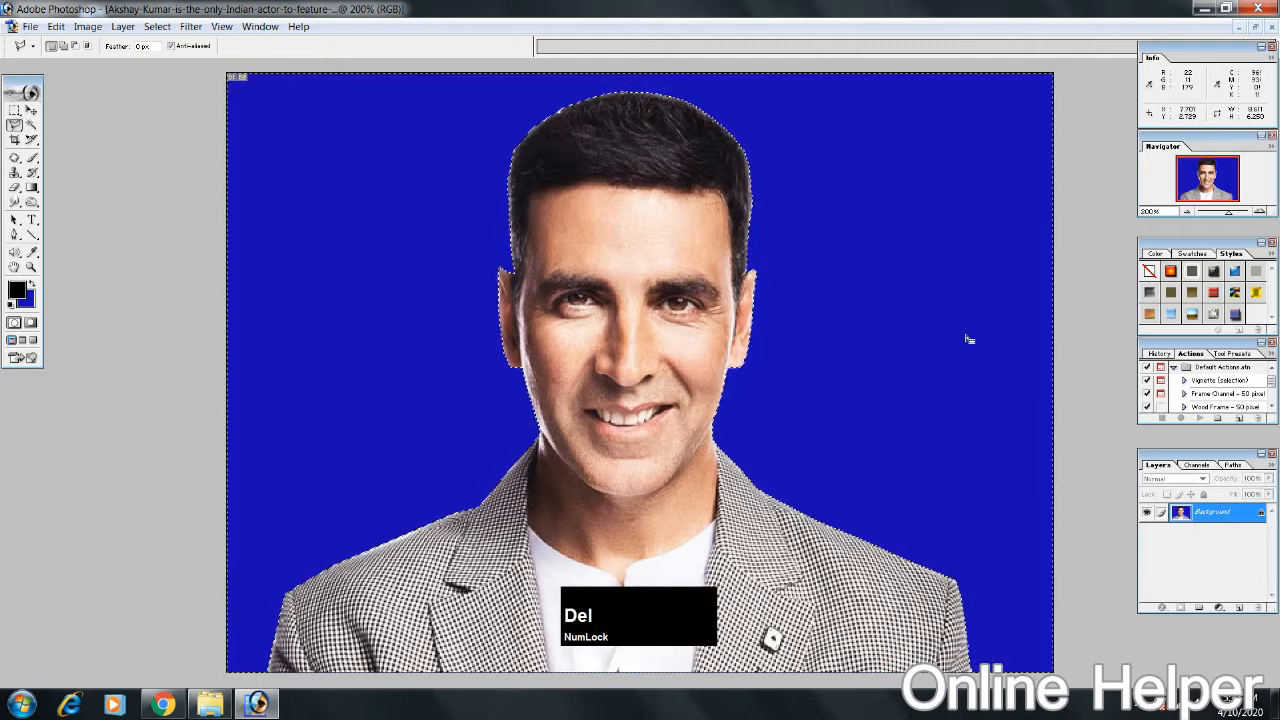
pyautogui.hotkey('ctrl', 'alt', 'z')
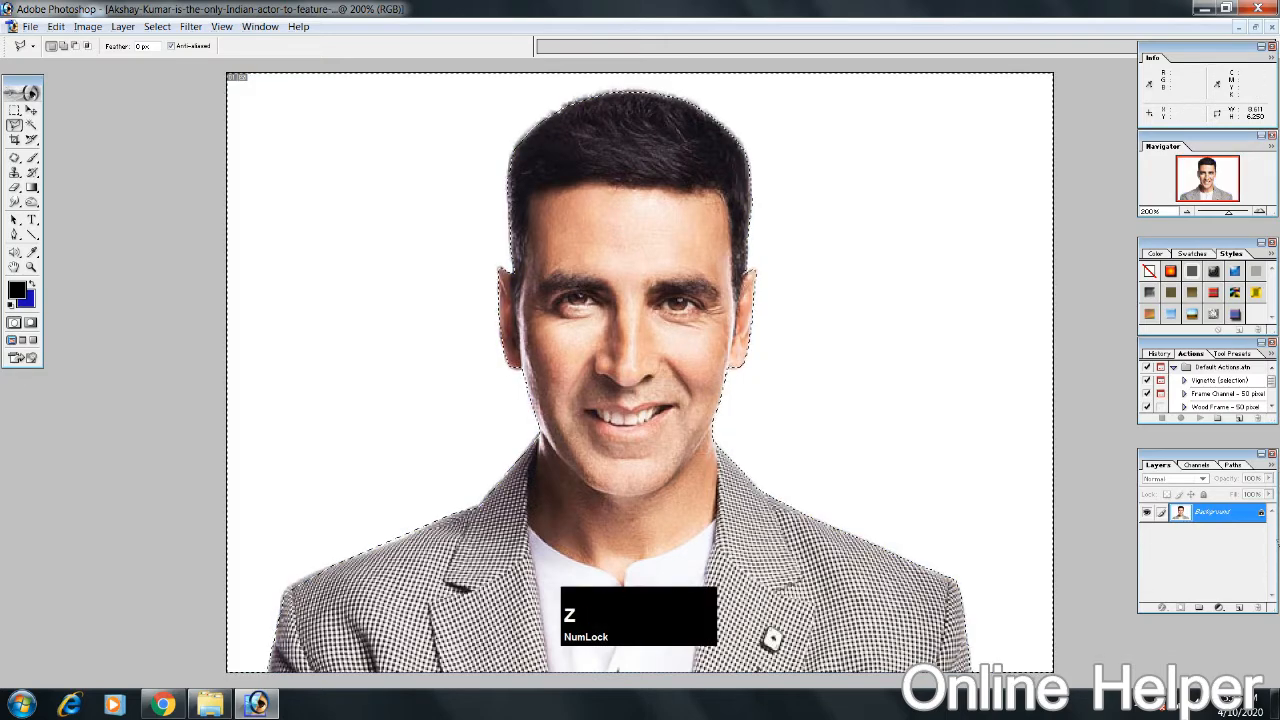
# Step: Convert the locked Background layer into a regular layer in Normal mode at 100% opacity
pyautogui.doubleClick(1203, 515)
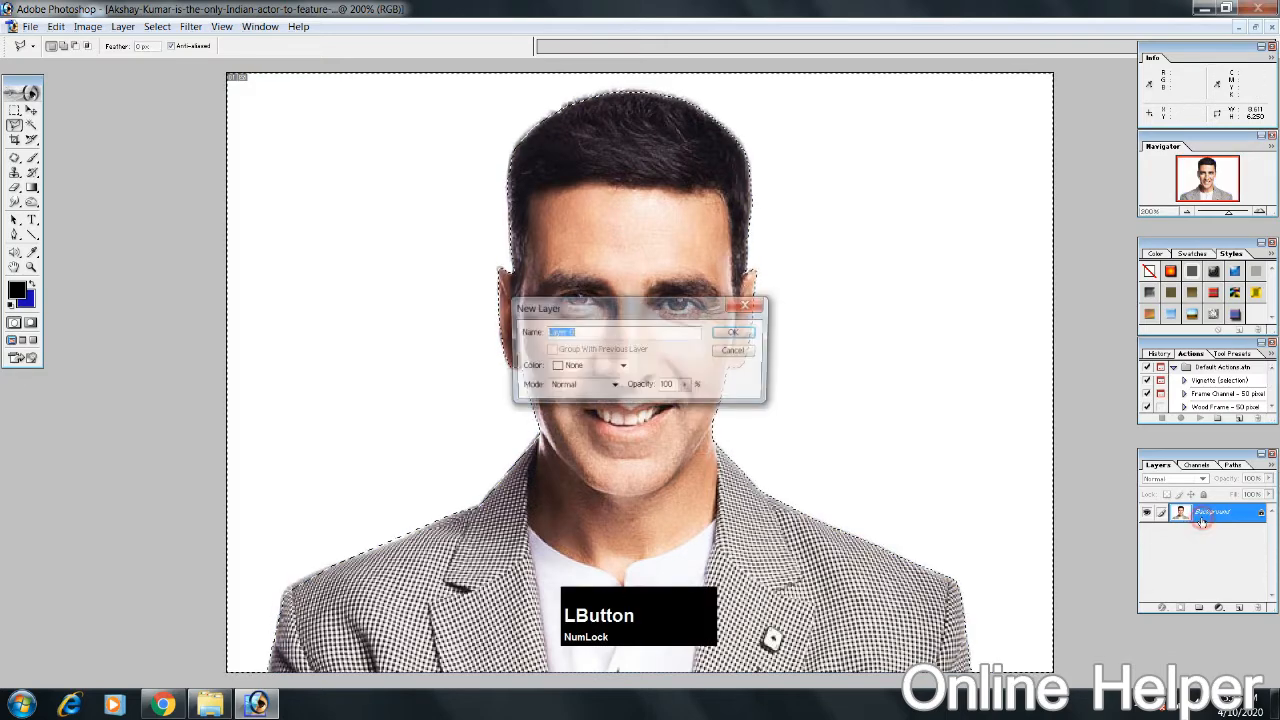
pyautogui.click(729, 334)
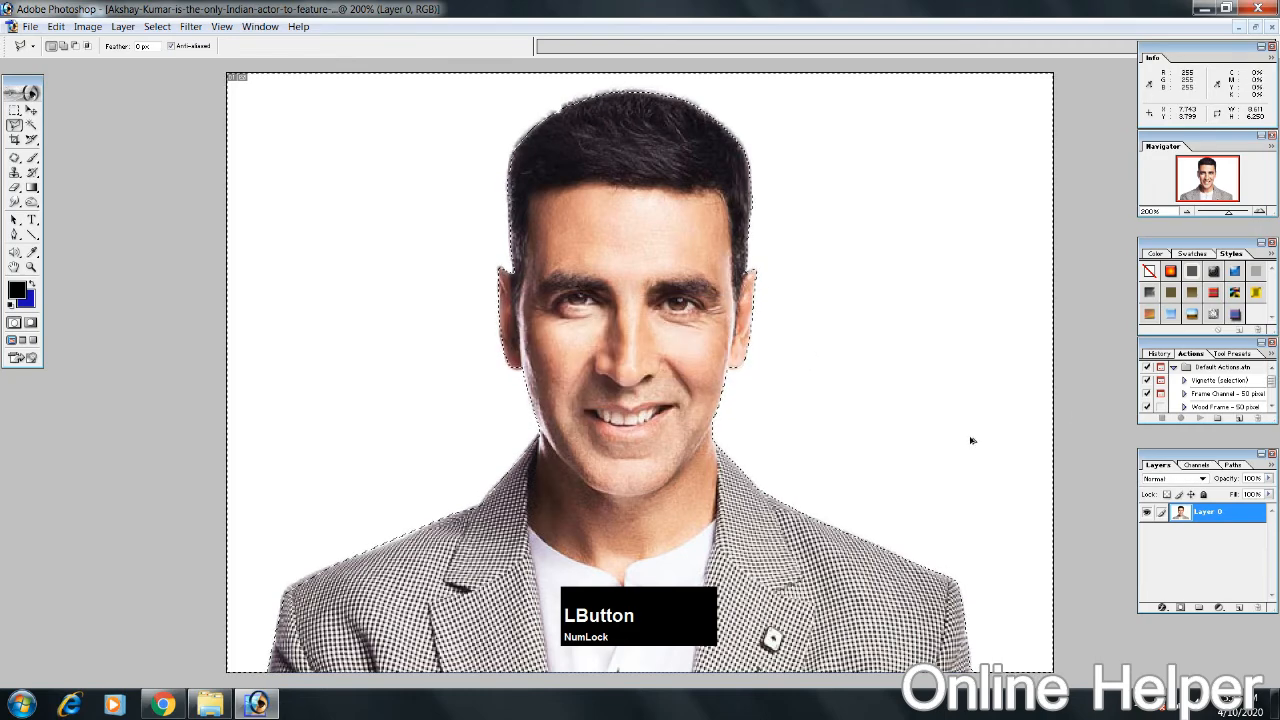
pyautogui.hotkey('ctrl', 'alt', 'd')
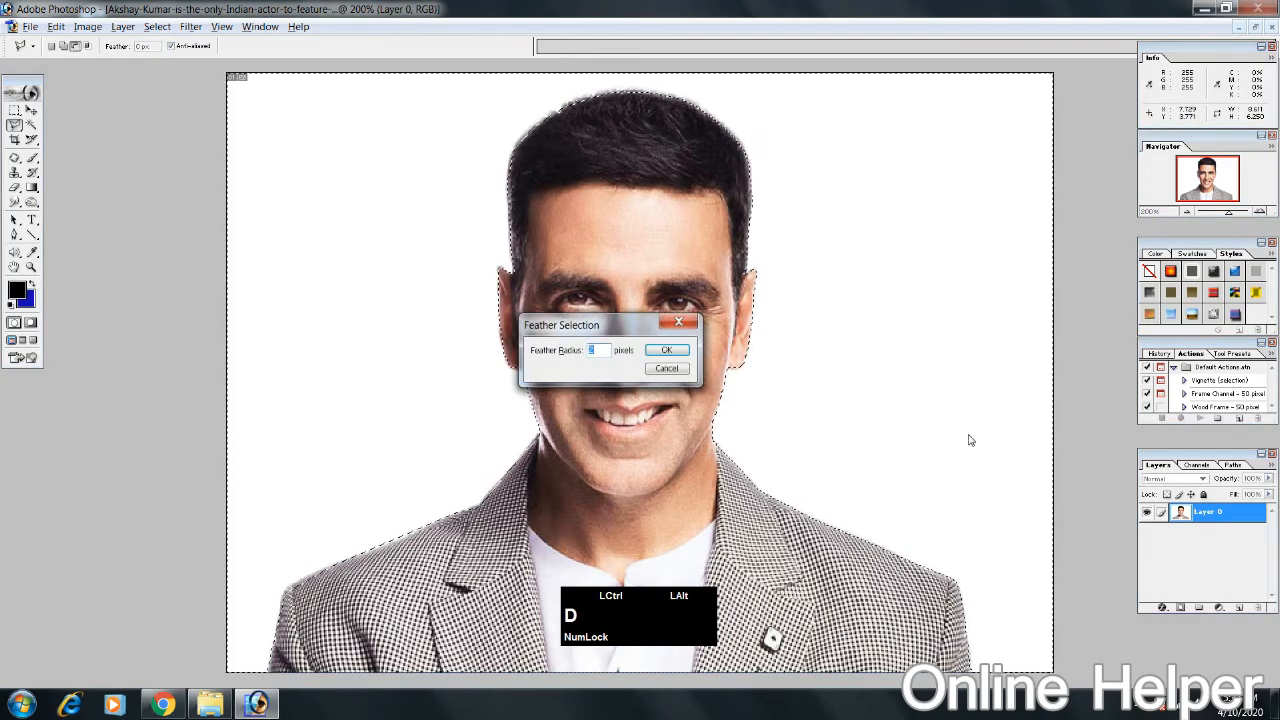
pyautogui.press('Escape')
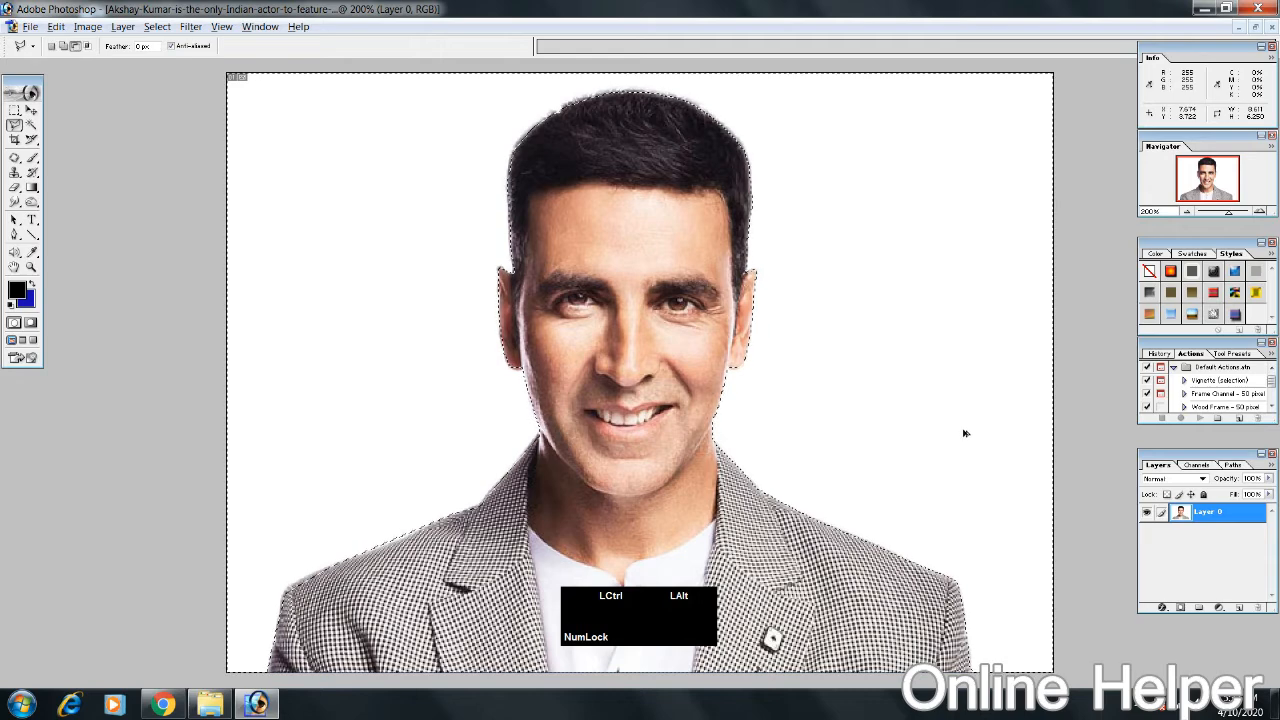
pyautogui.hotkey('ctrl', 'alt', 'd')
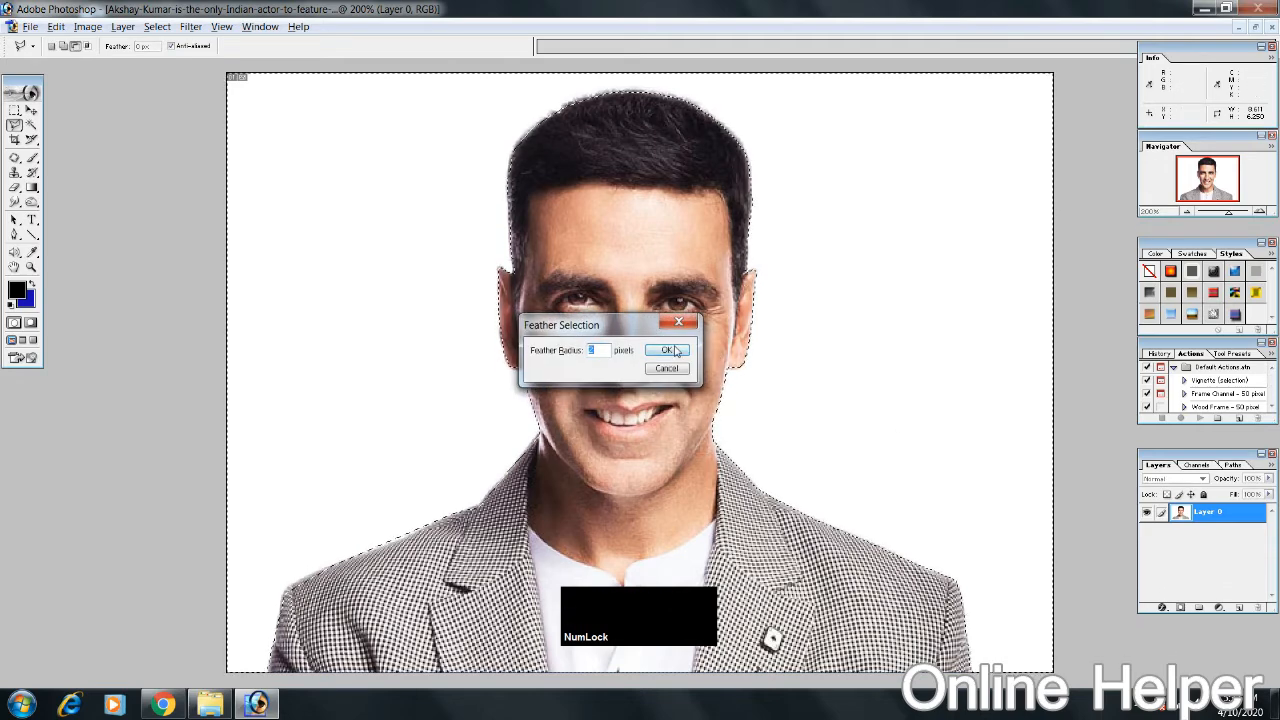
pyautogui.press('Escape')
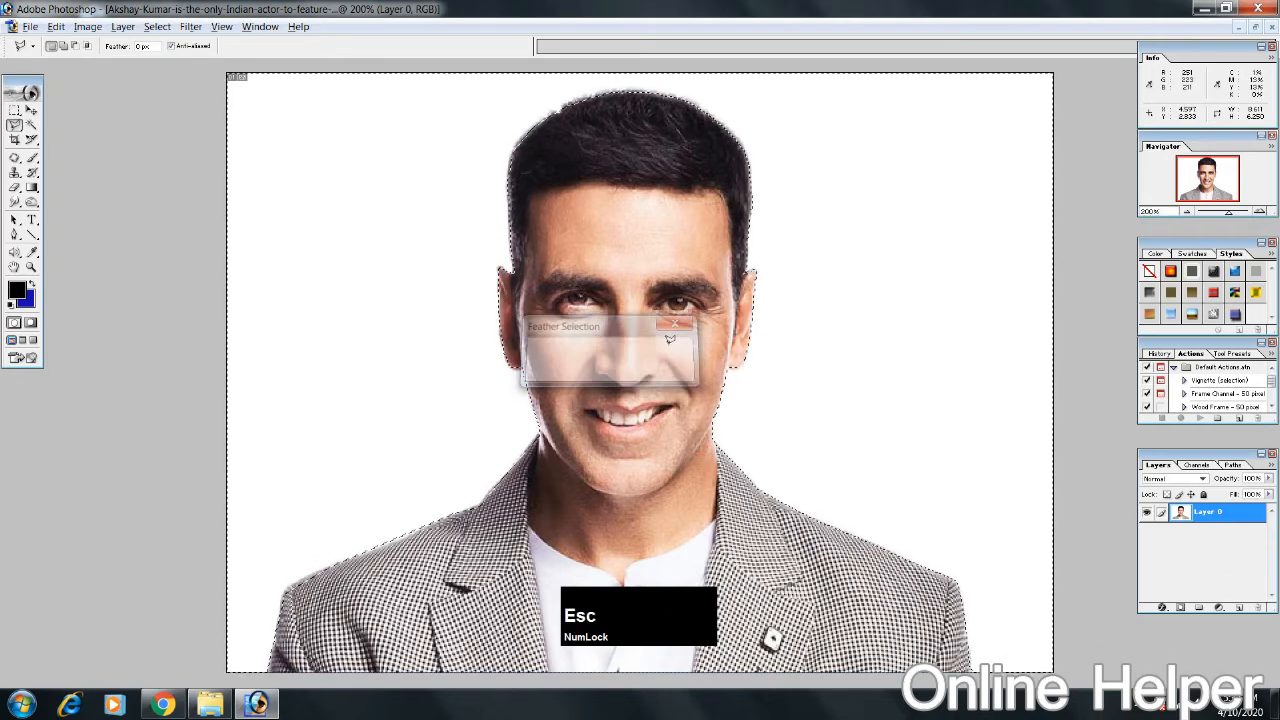
# Step: Delete the selected white background around the man and clear the selection
pyautogui.press('Delete')
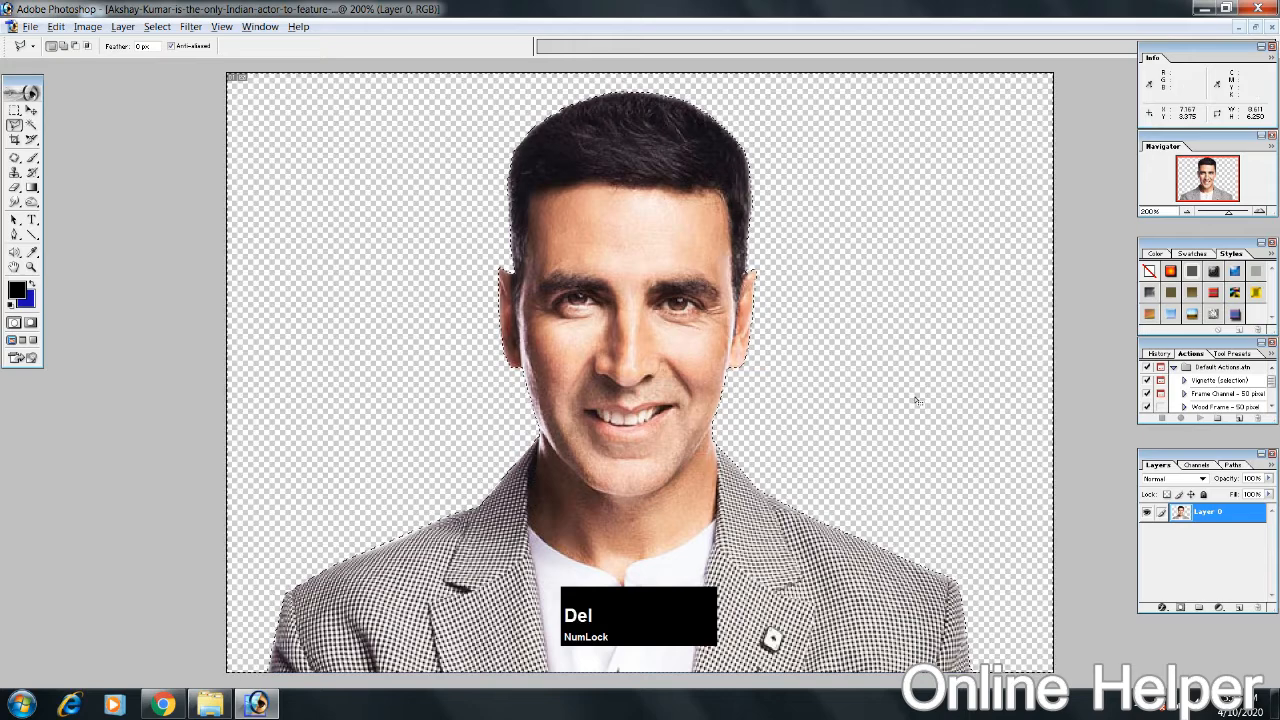
pyautogui.press('w')
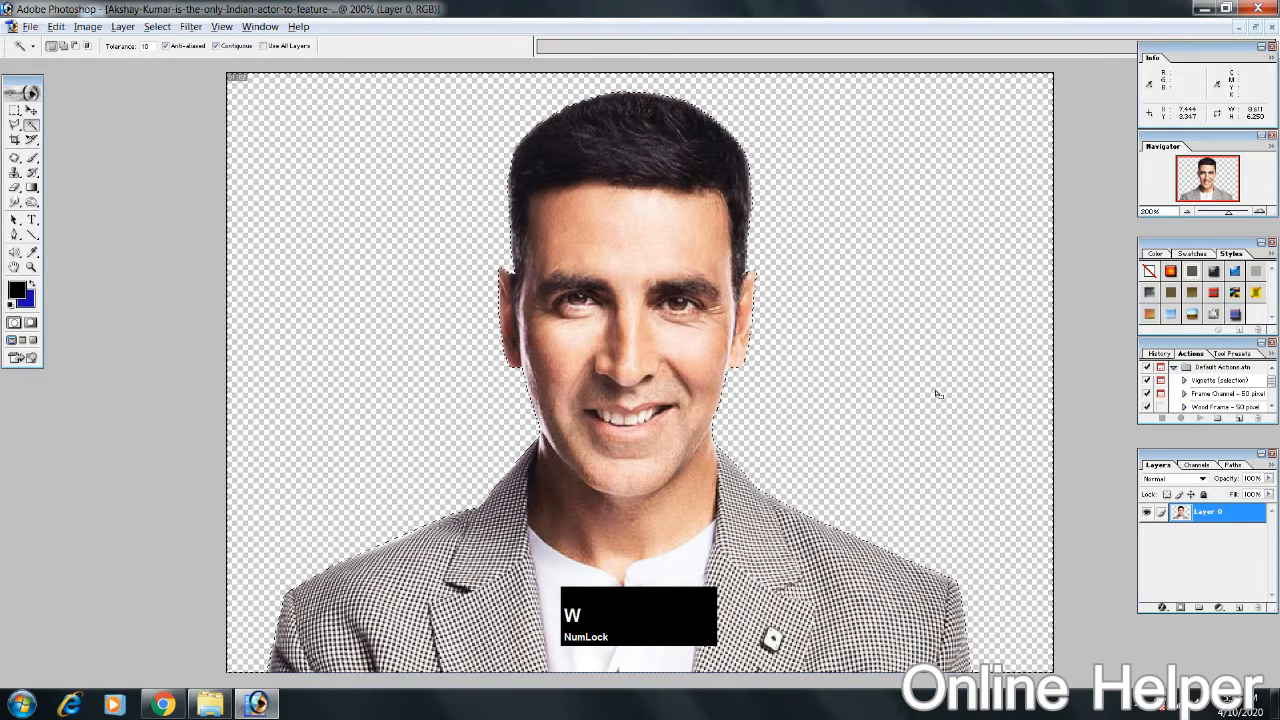
pyautogui.click(936, 392)
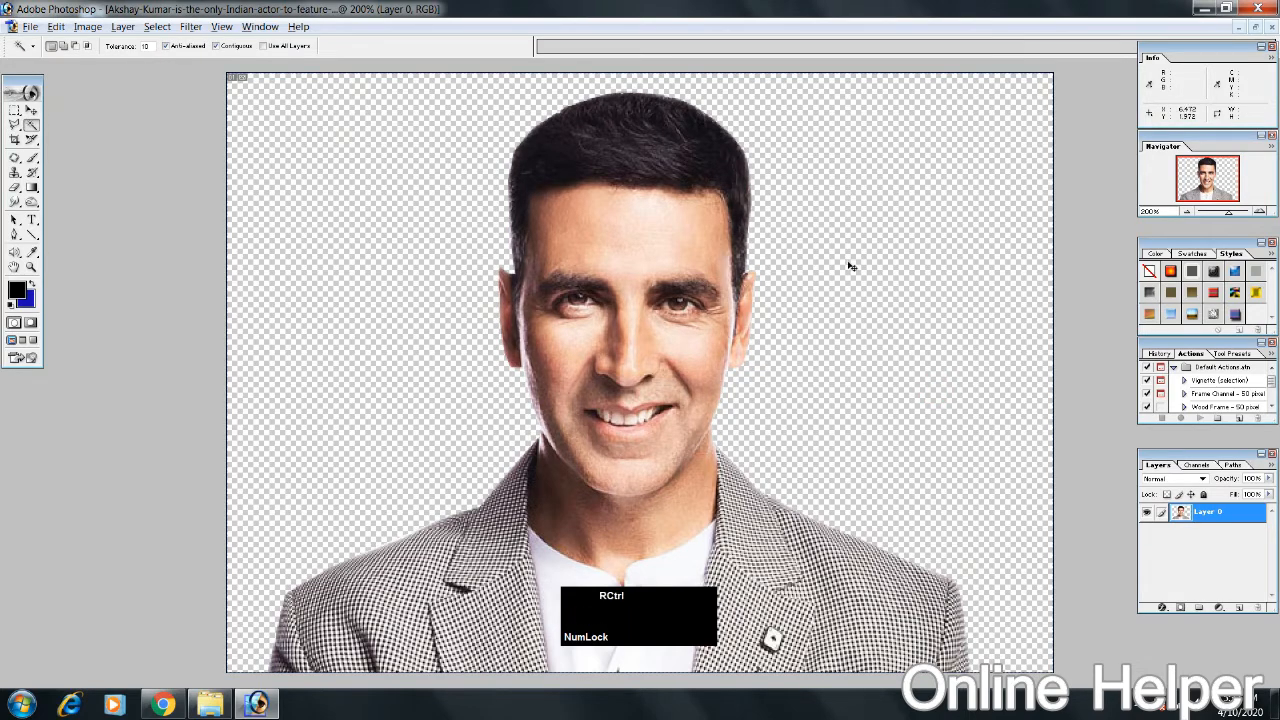
# Step: Try diagonal black-to-blue linear gradients across the portrait layer with the Gradient tool
pyautogui.hotkey('ctrl', '+')
pyautogui.press('space')
pyautogui.moveTo(777, 232); pyautogui.dragTo(729, 551)
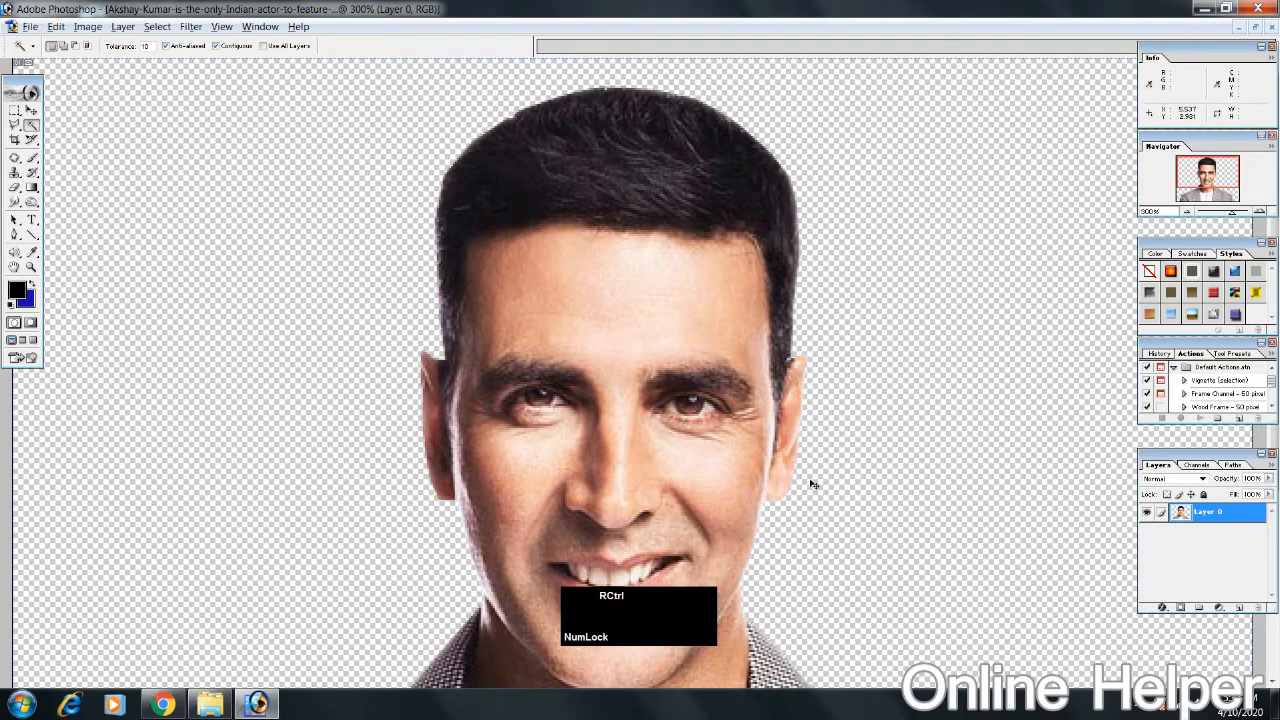
pyautogui.hotkey('ctrl', '-')
pyautogui.hotkey('ctrl', '-')
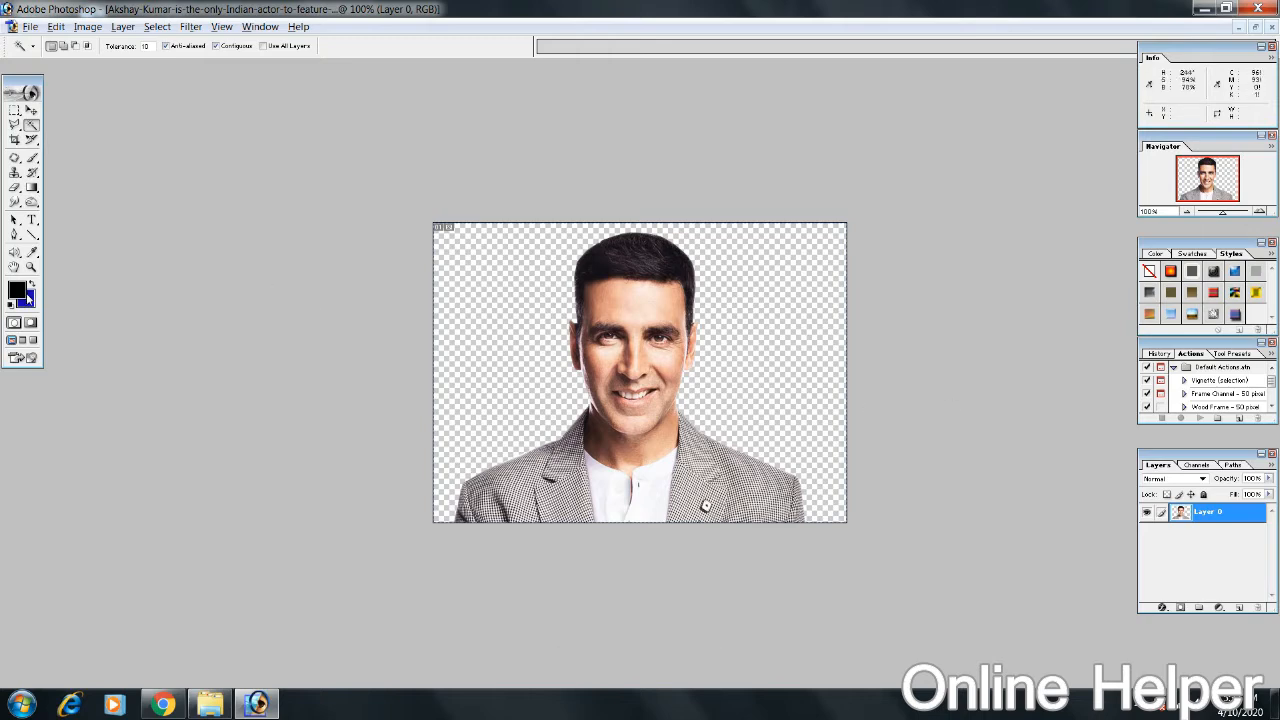
pyautogui.press('g')
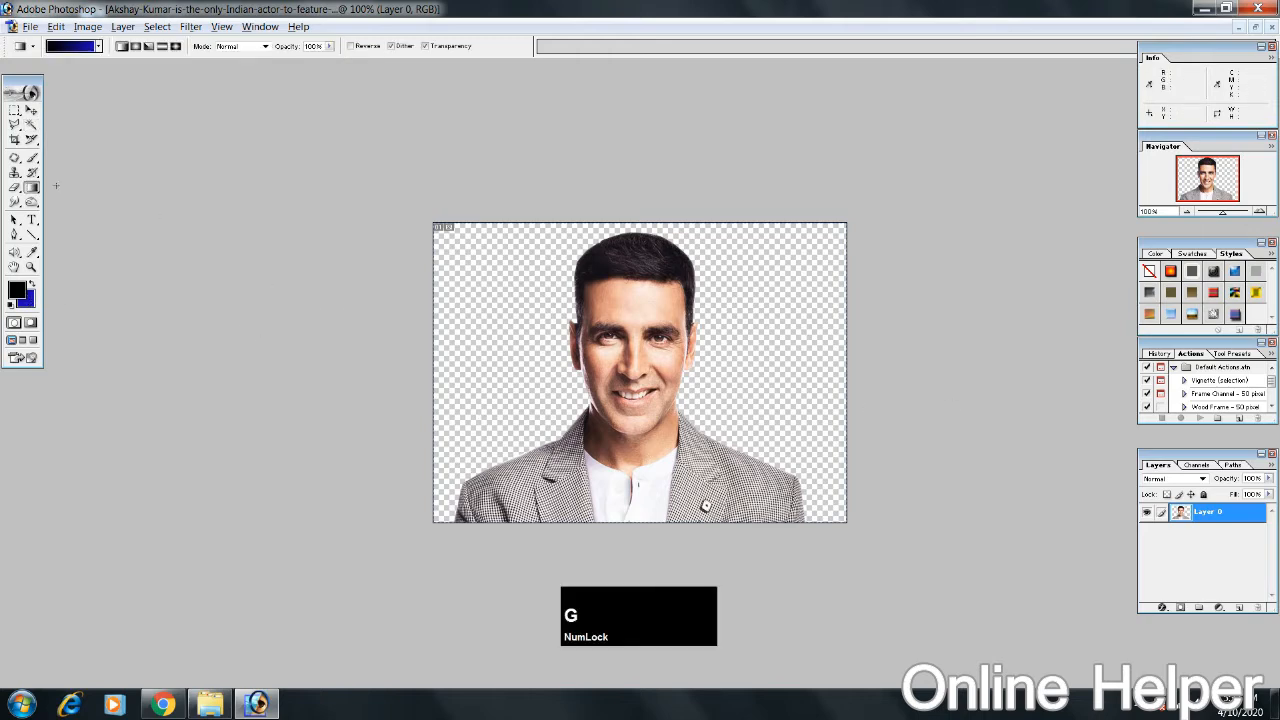
pyautogui.moveTo(34, 189); pyautogui.dragTo(62, 199)
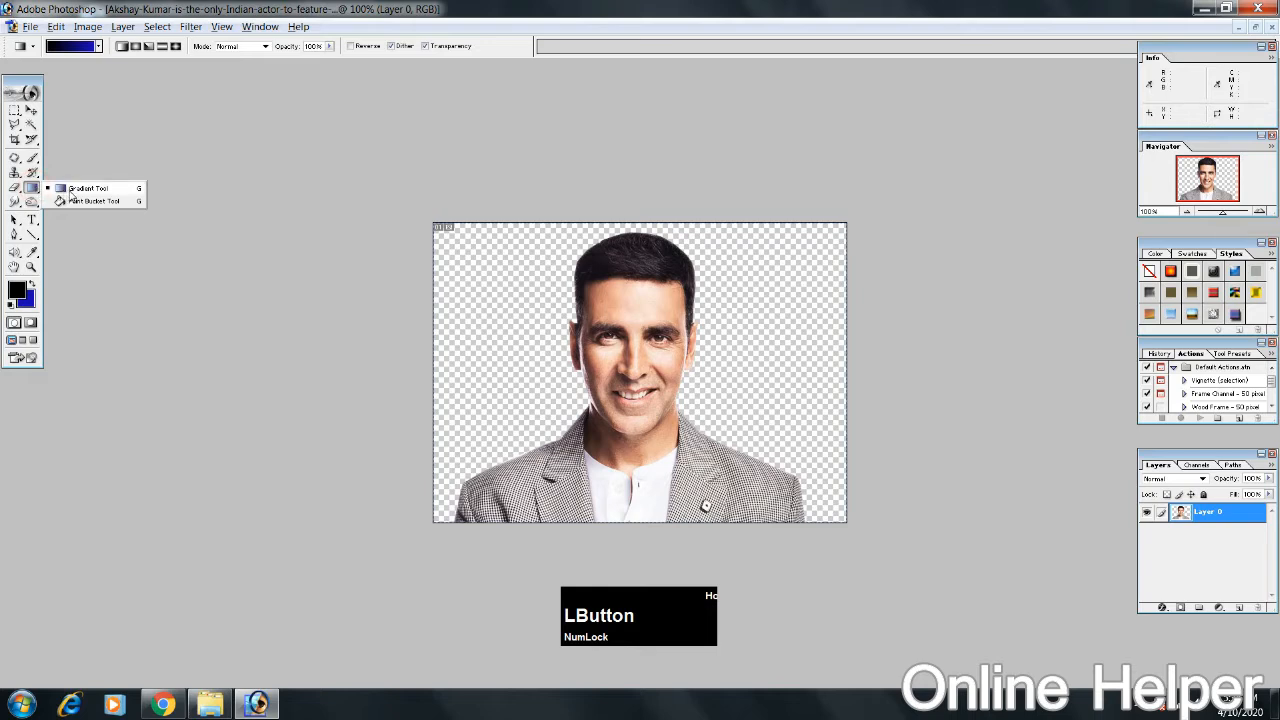
pyautogui.moveTo(70, 193); pyautogui.dragTo(70, 190)
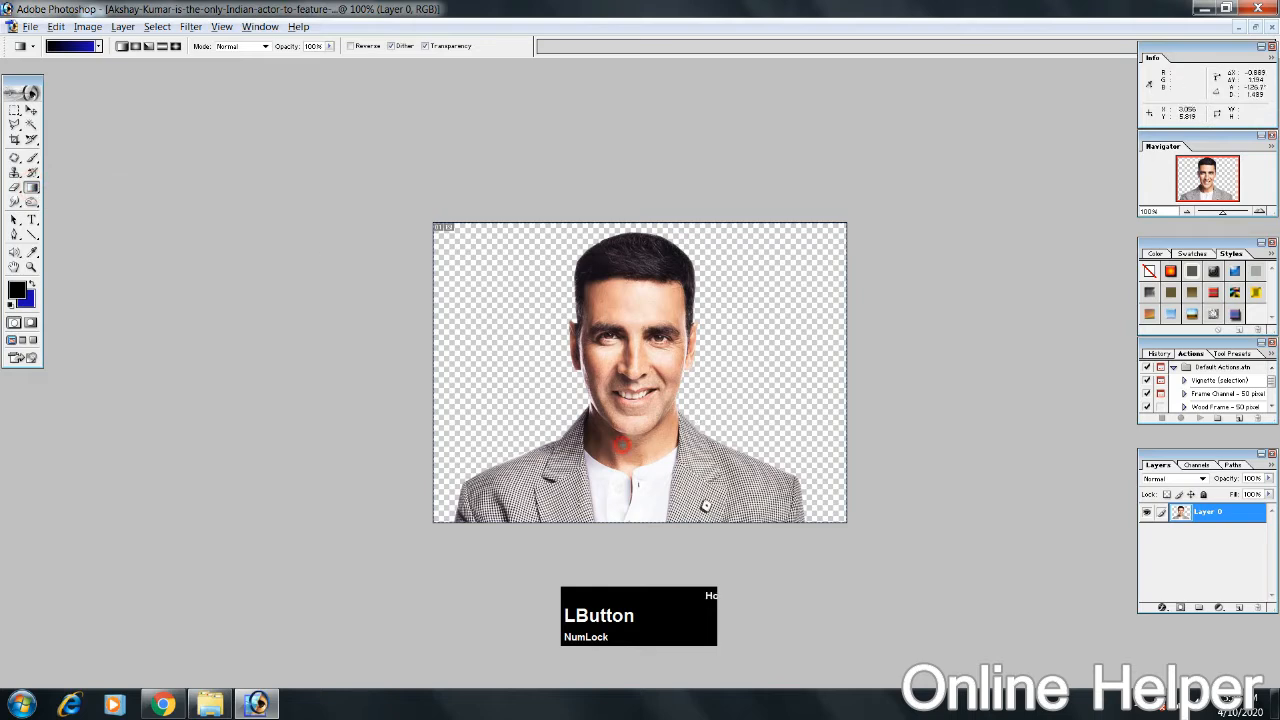
pyautogui.moveTo(650, 400); pyautogui.dragTo(580, 499)
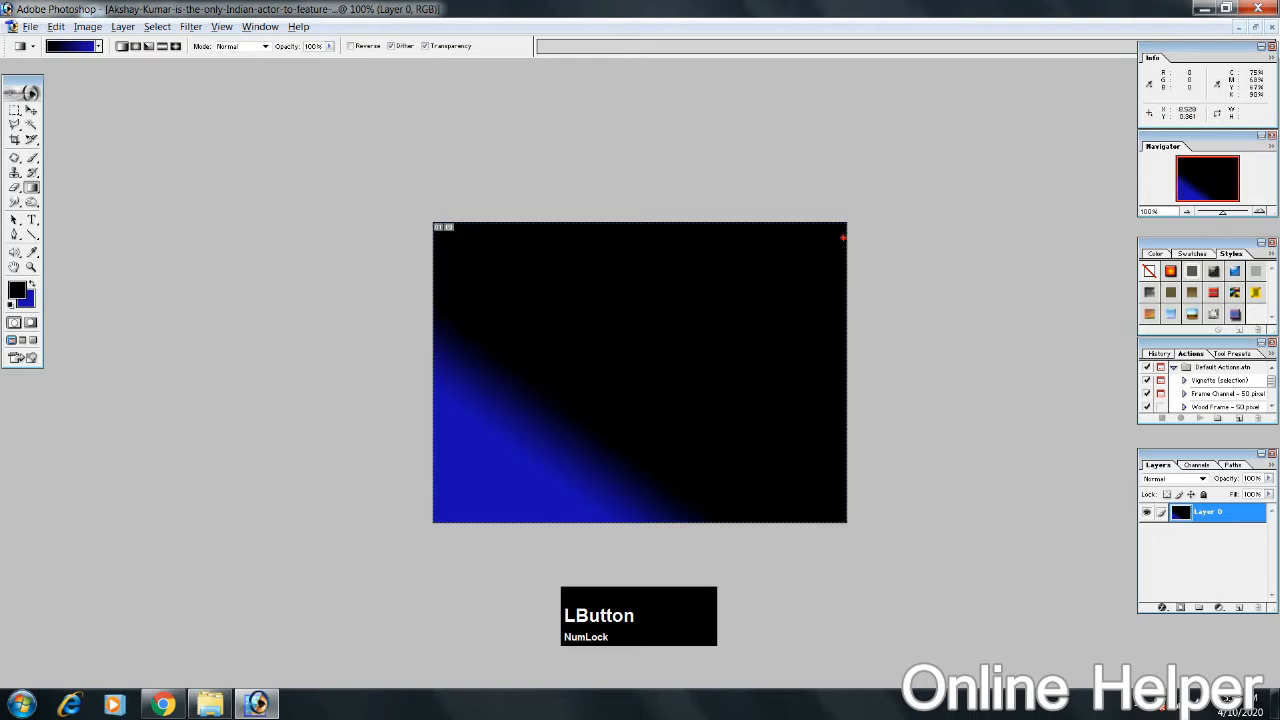
pyautogui.moveTo(843, 237); pyautogui.dragTo(920, 194)
pyautogui.moveTo(743, 334); pyautogui.dragTo(554, 448)
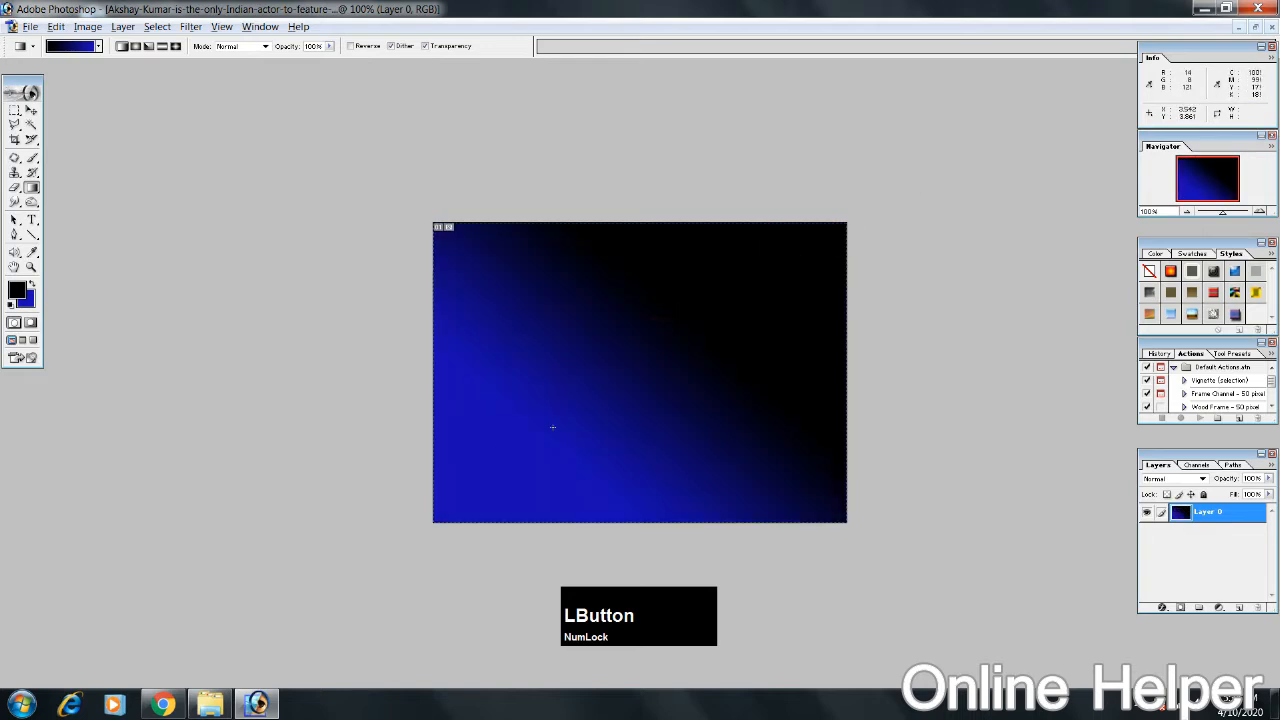
# Step: Sample the blue from the gradient as the foreground colour and return to the Gradient tool
pyautogui.press('b')
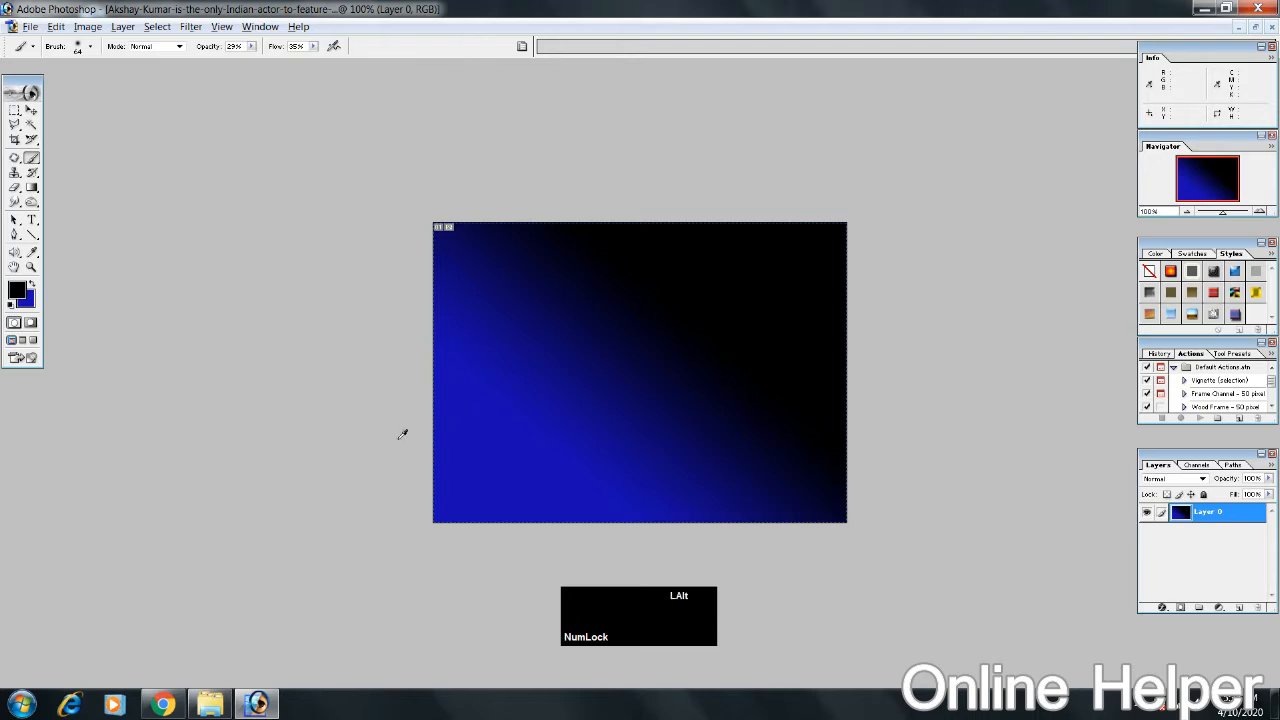
pyautogui.keyDown('alt'); pyautogui.click(460, 436); pyautogui.keyUp('alt')
pyautogui.press('g')
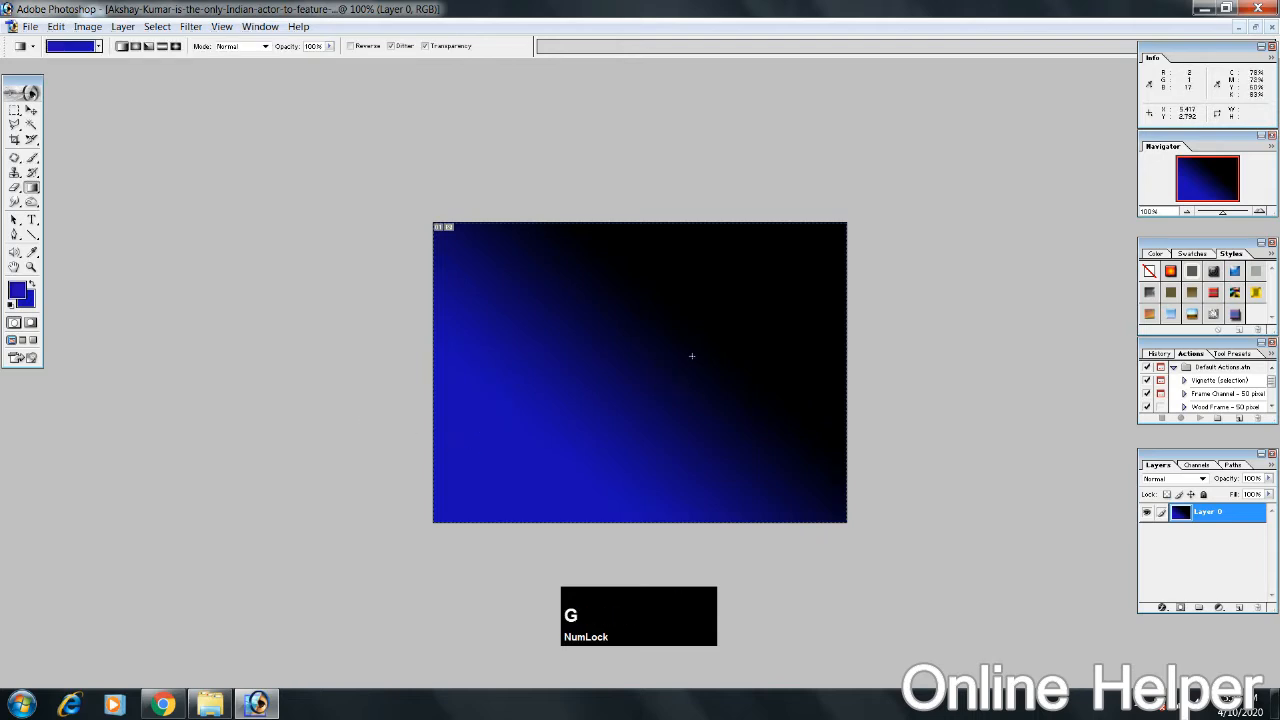
# Step: Try filling the portrait layer with solid blue, and undo all the gradient fills on it
pyautogui.moveTo(691, 354); pyautogui.dragTo(586, 446)
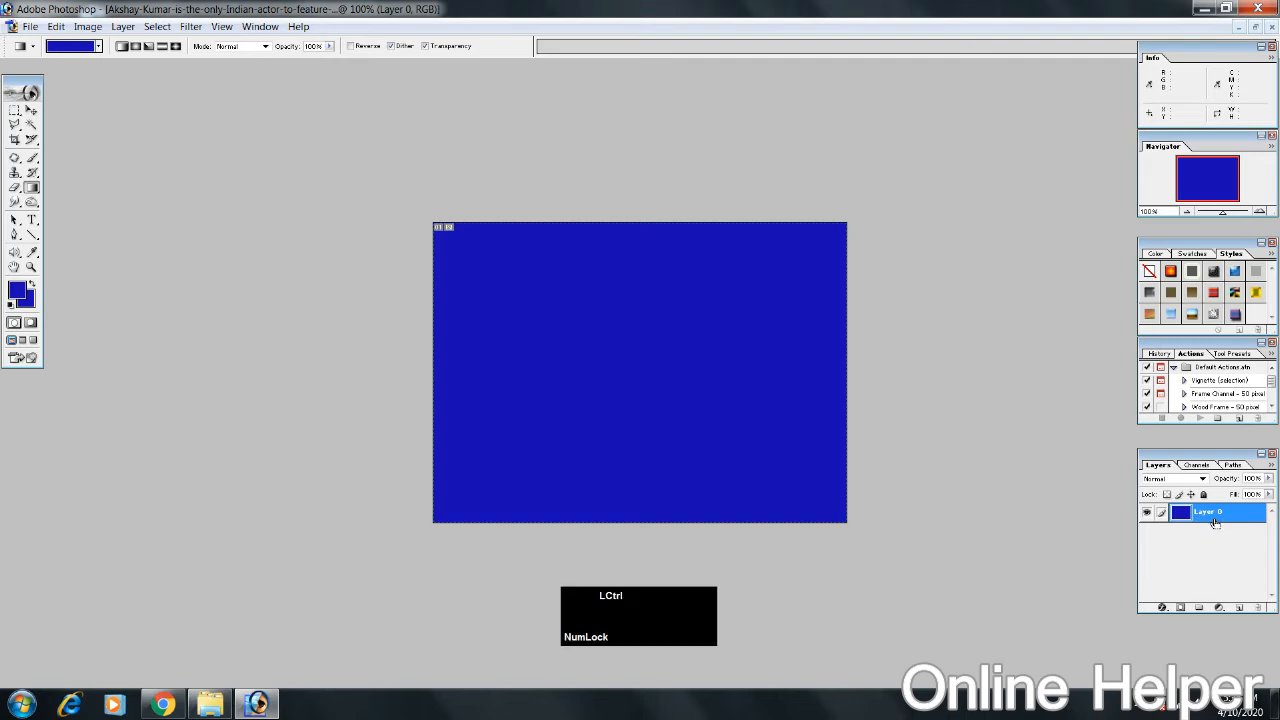
pyautogui.hotkey('ctrl', 'z')
pyautogui.hotkey('ctrl', 'z')
pyautogui.hotkey('ctrl', 'z')
pyautogui.hotkey('ctrl', 'z')
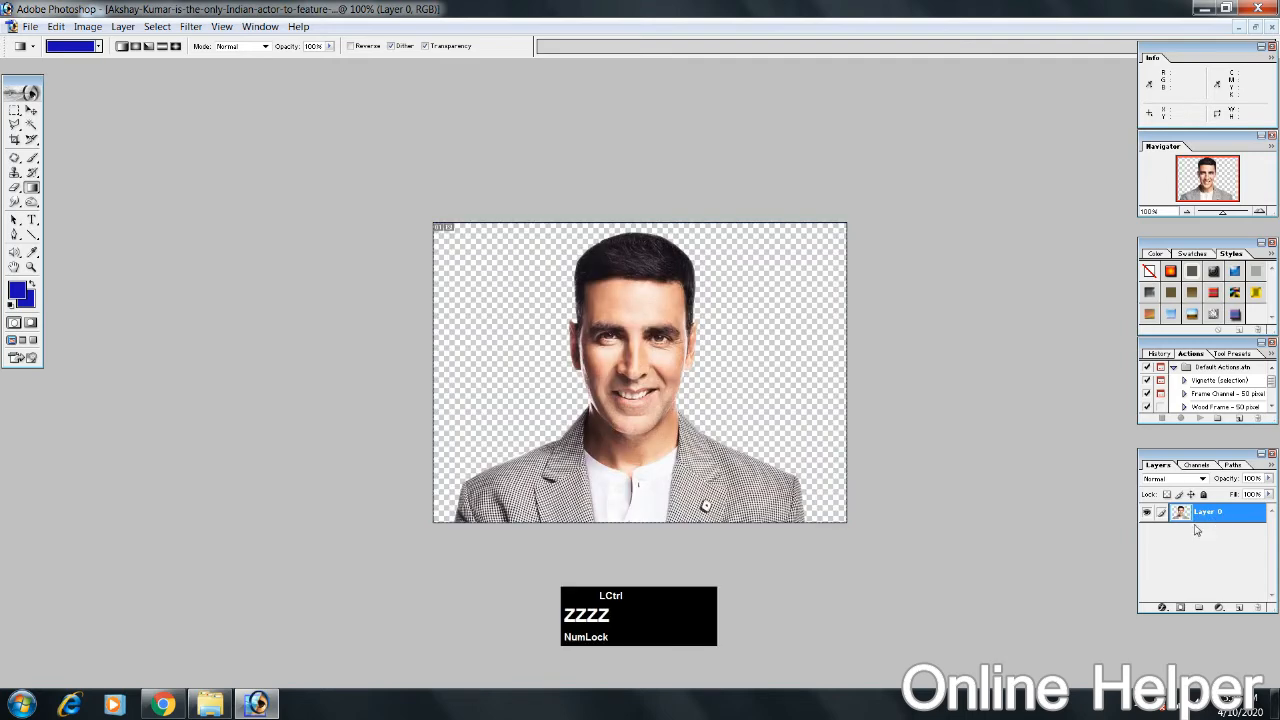
# Step: Create a new layer filled with solid blue and place it beneath the portrait layer
pyautogui.click(1239, 609)
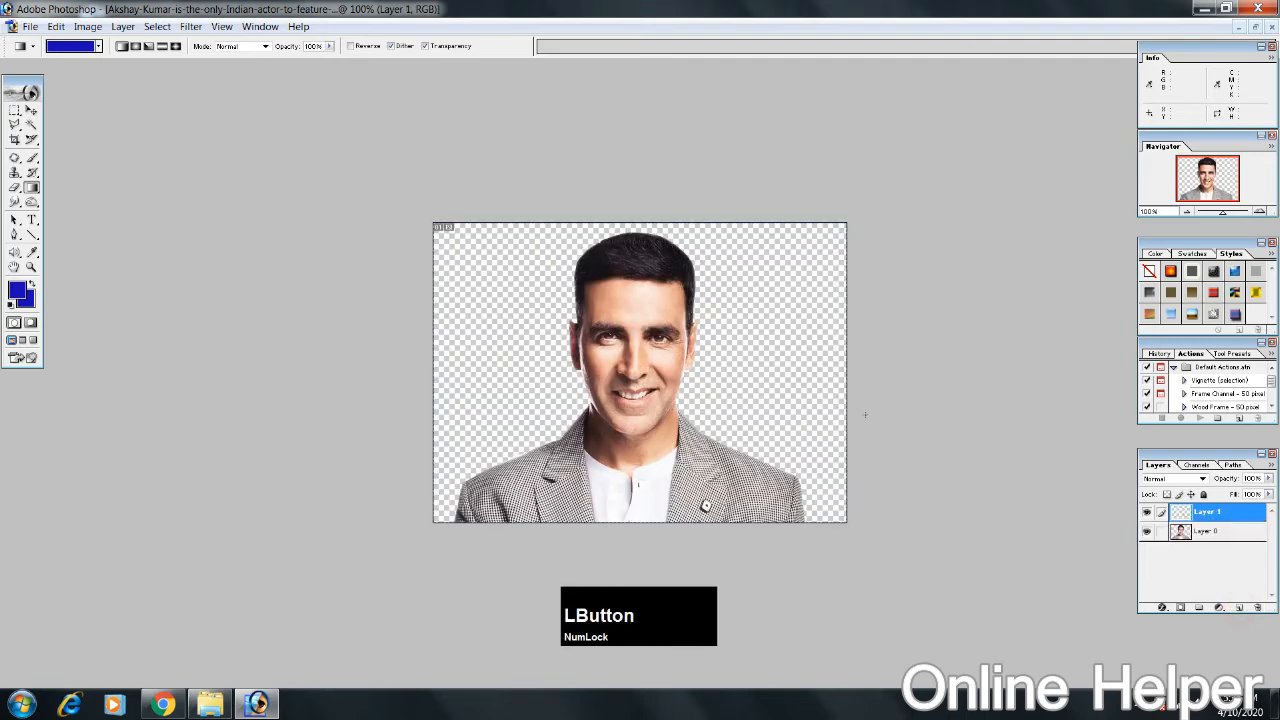
pyautogui.moveTo(644, 424); pyautogui.dragTo(644, 464)
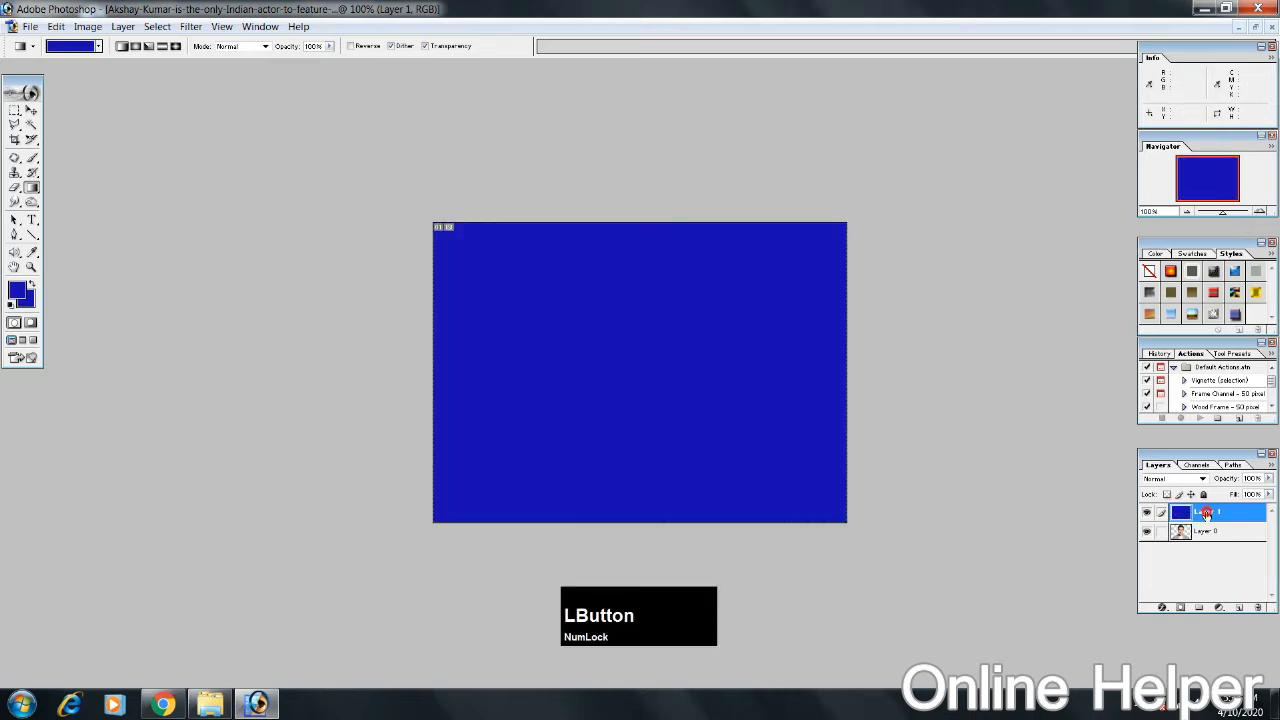
pyautogui.moveTo(1205, 514); pyautogui.dragTo(1204, 550)
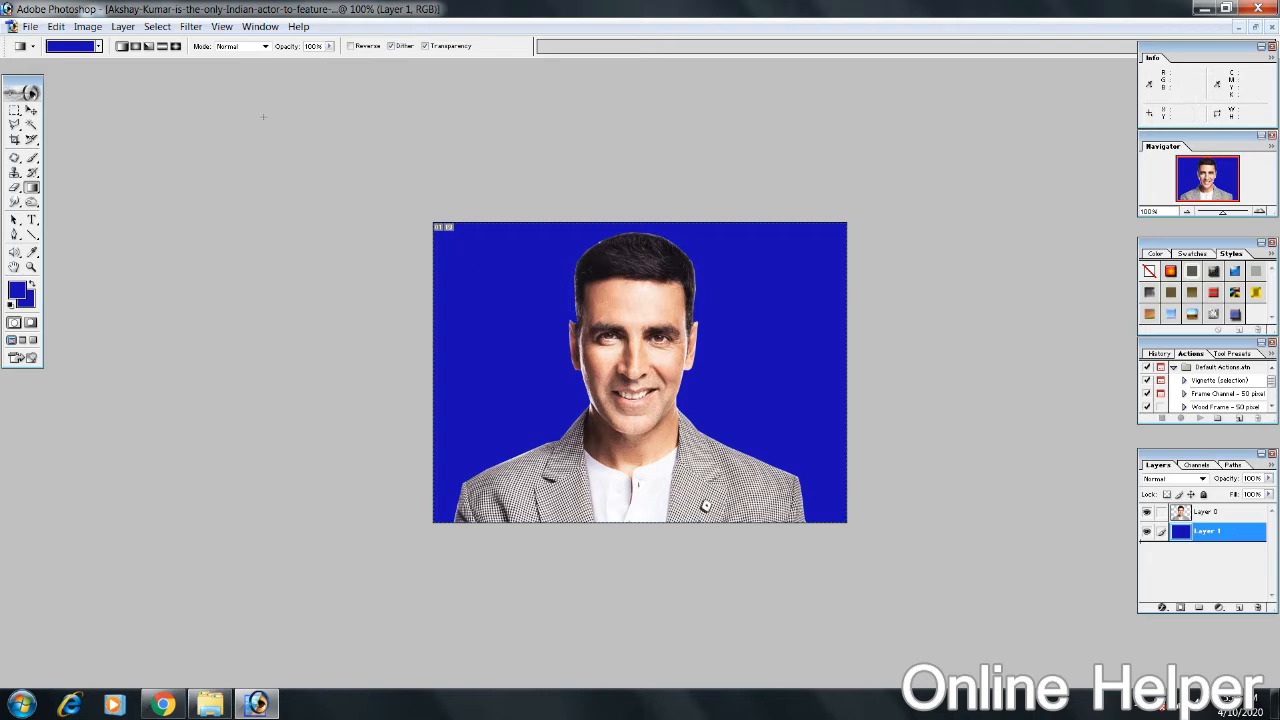
# Step: Set the Crop tool to a width of 1.5 in and a height of 2 in
pyautogui.click(14, 140)
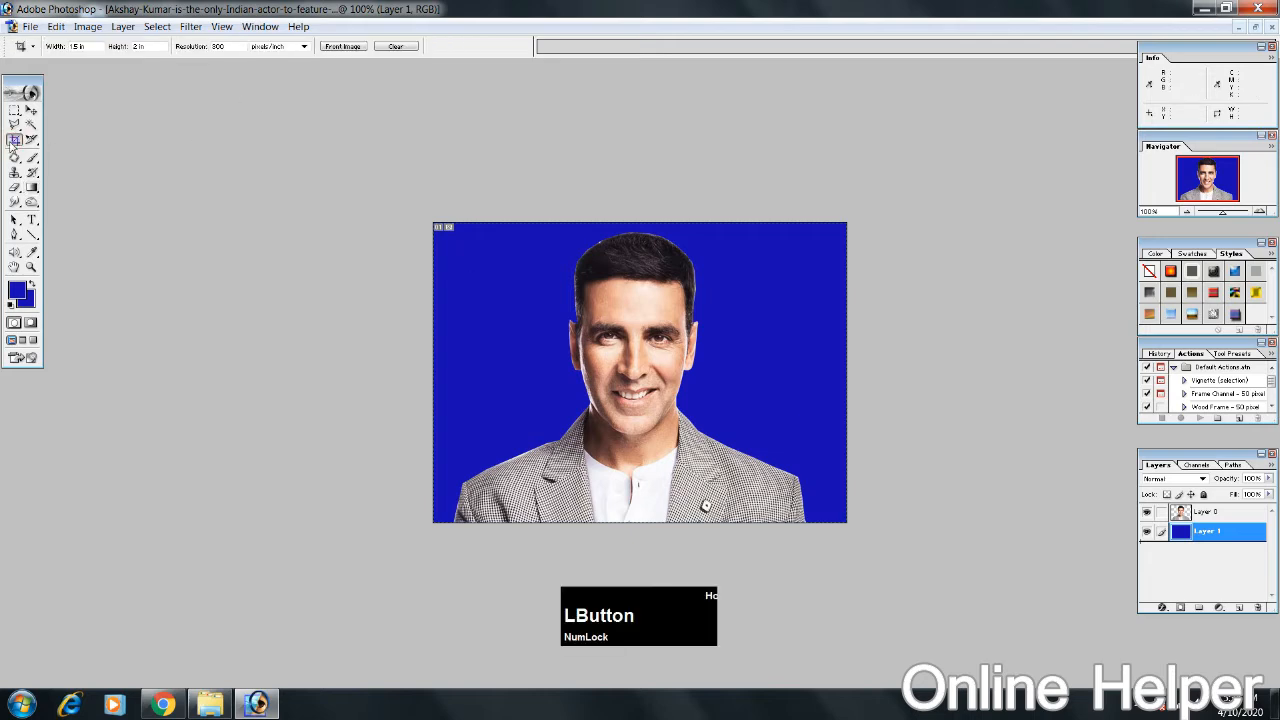
pyautogui.doubleClick(88, 46)
pyautogui.write('1.5')
pyautogui.press('Tab')
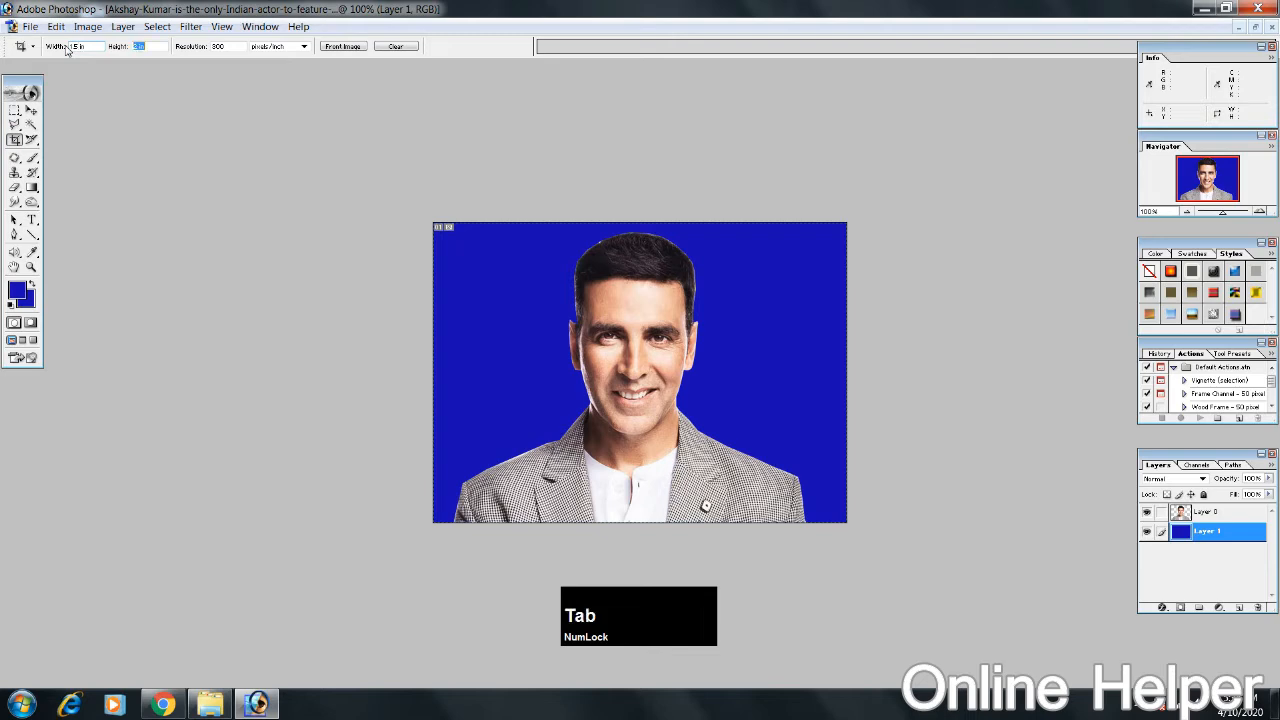
pyautogui.write('2')
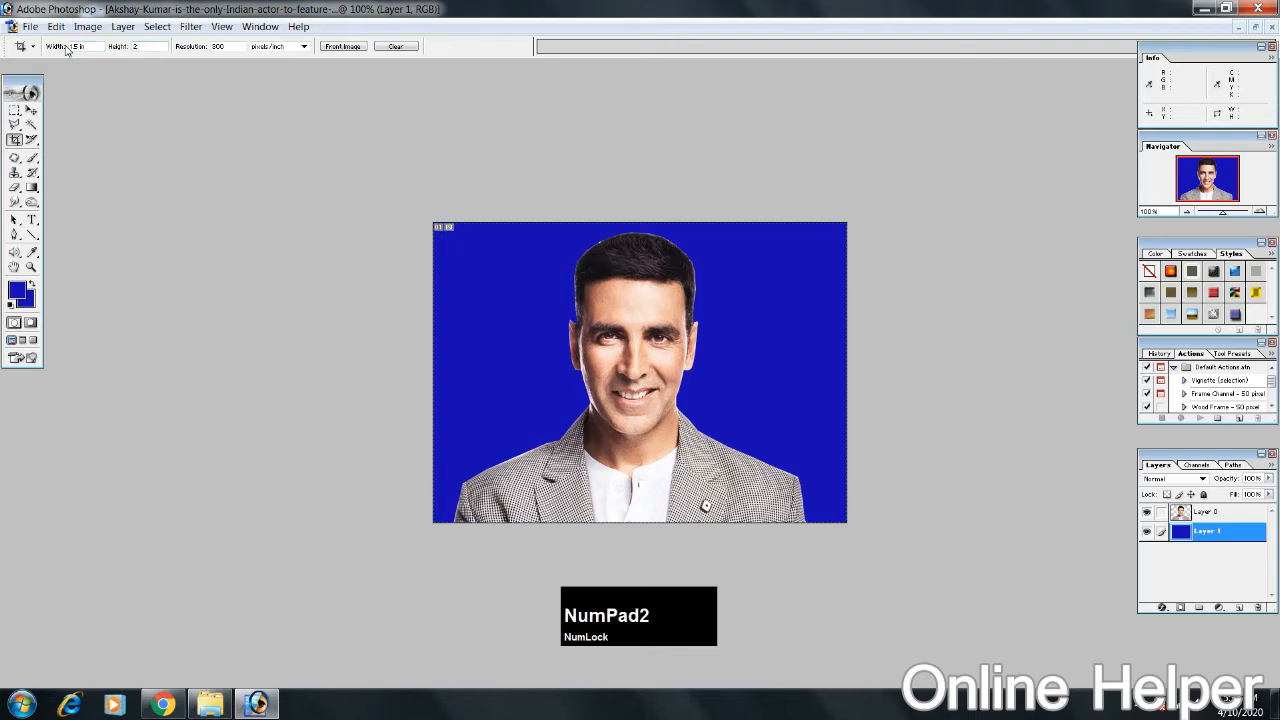
pyautogui.doubleClick(231, 46)
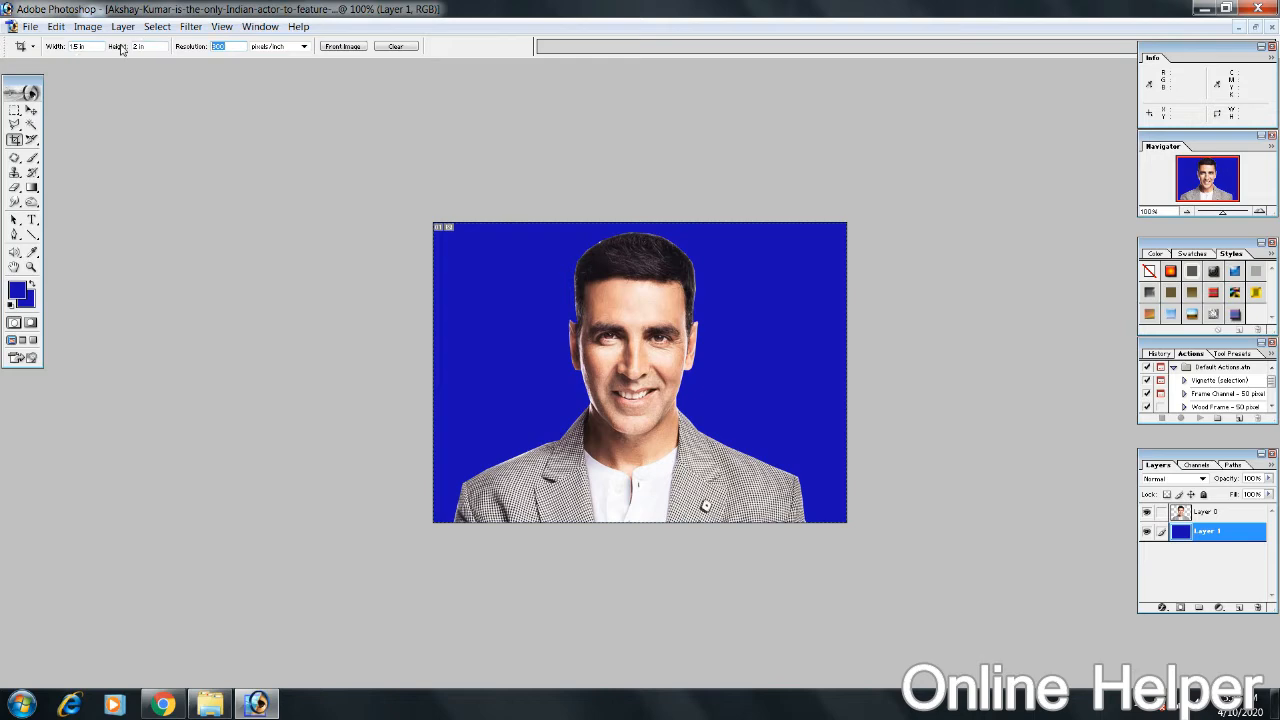
# Step: Crop the picture to its full height, with the crop frame centred on the man's head and shoulders
pyautogui.moveTo(500, 212); pyautogui.dragTo(814, 557)
pyautogui.moveTo(645, 437); pyautogui.dragTo(667, 435)
pyautogui.press('Right')
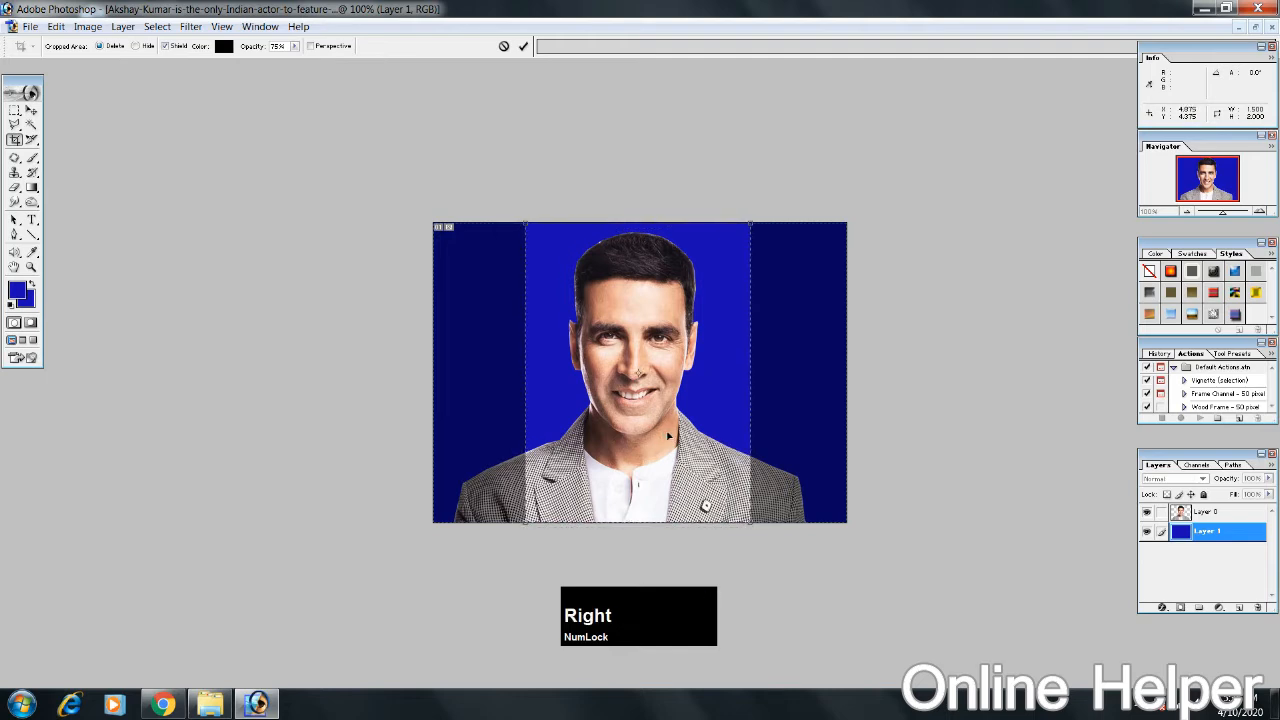
pyautogui.press('Return')
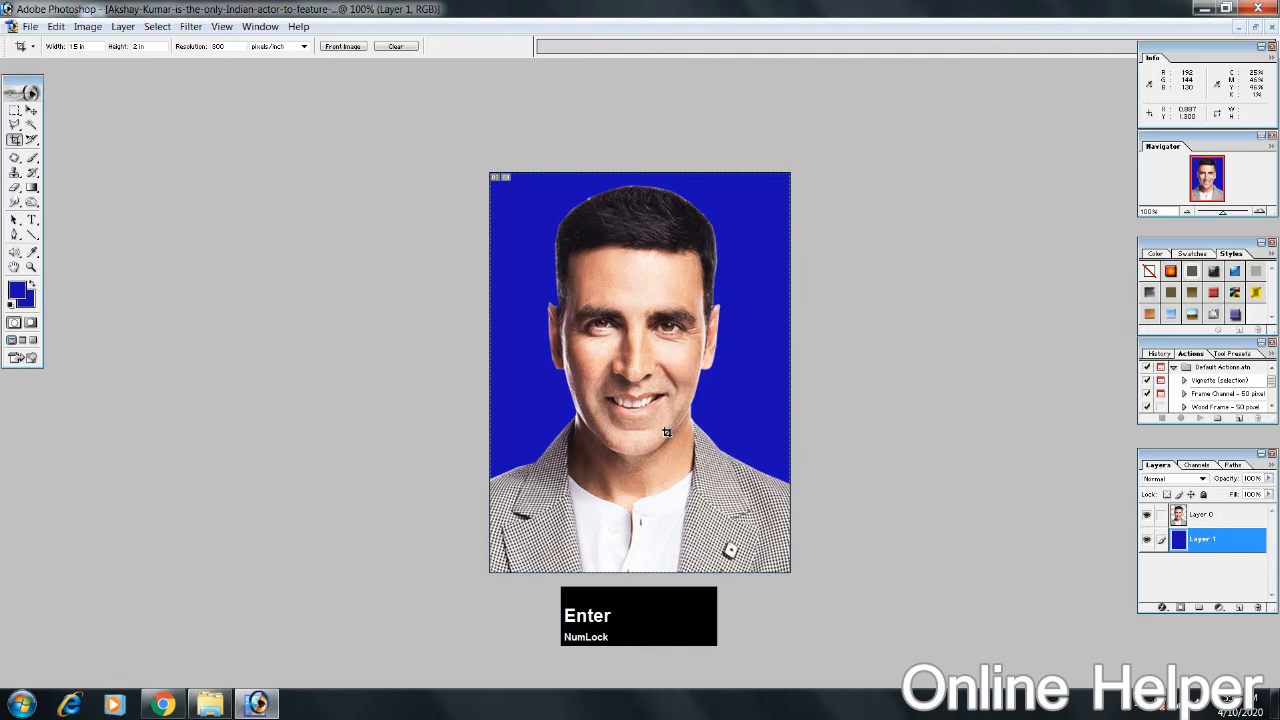
# Step: Select the whole canvas and stroke it on the blue layer with a 5 px centred line in near-black 000005
pyautogui.press('ctrl')
pyautogui.hotkey('ctrl', 'a')
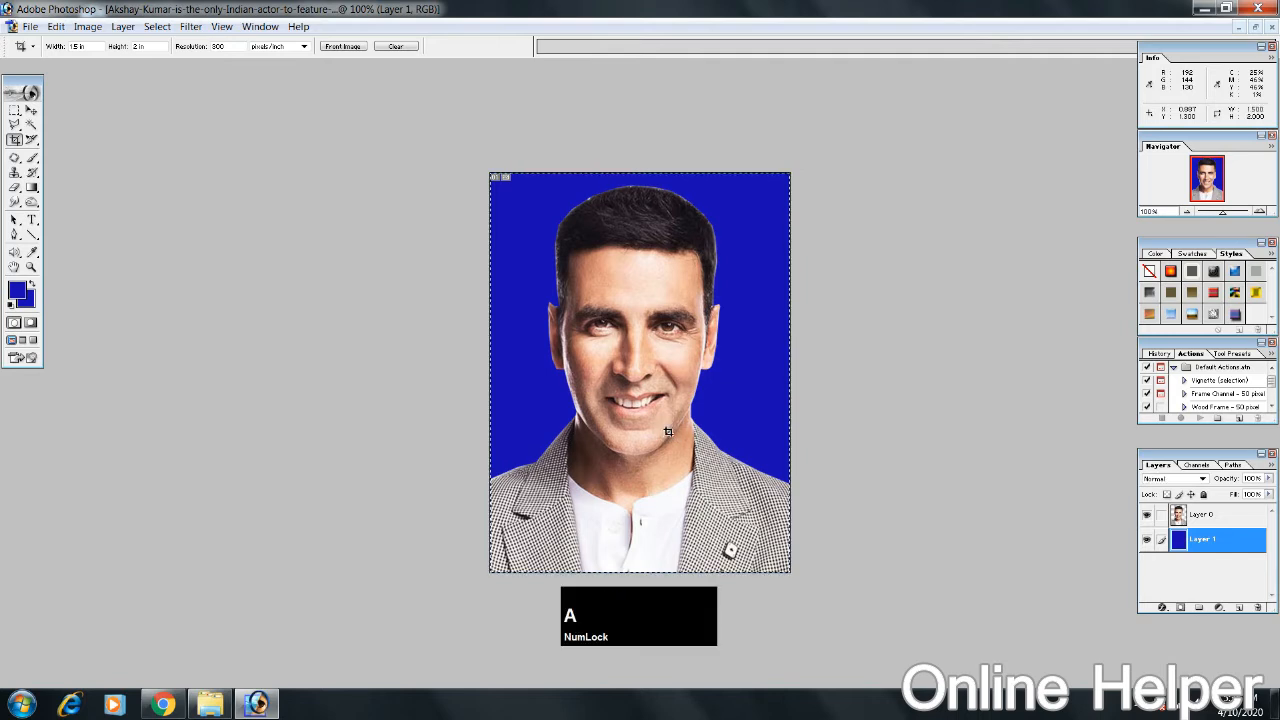
pyautogui.click(55, 27)
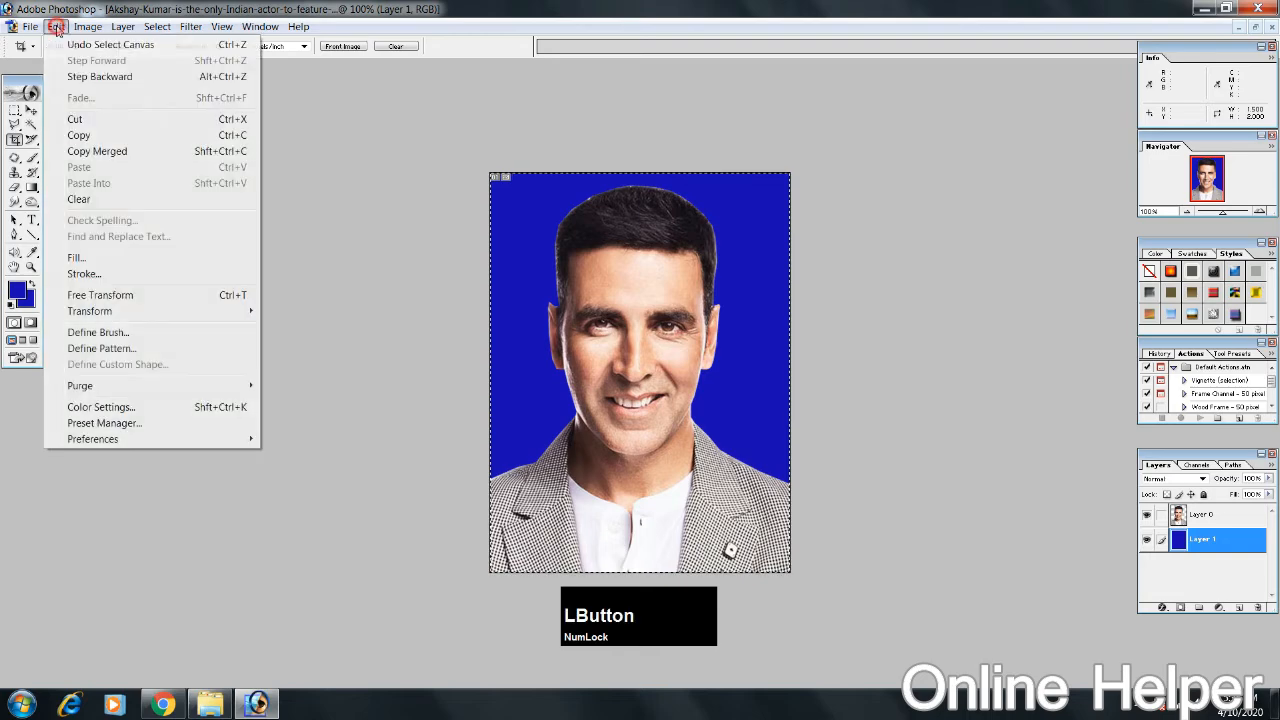
pyautogui.click(120, 275)
pyautogui.click(601, 316)
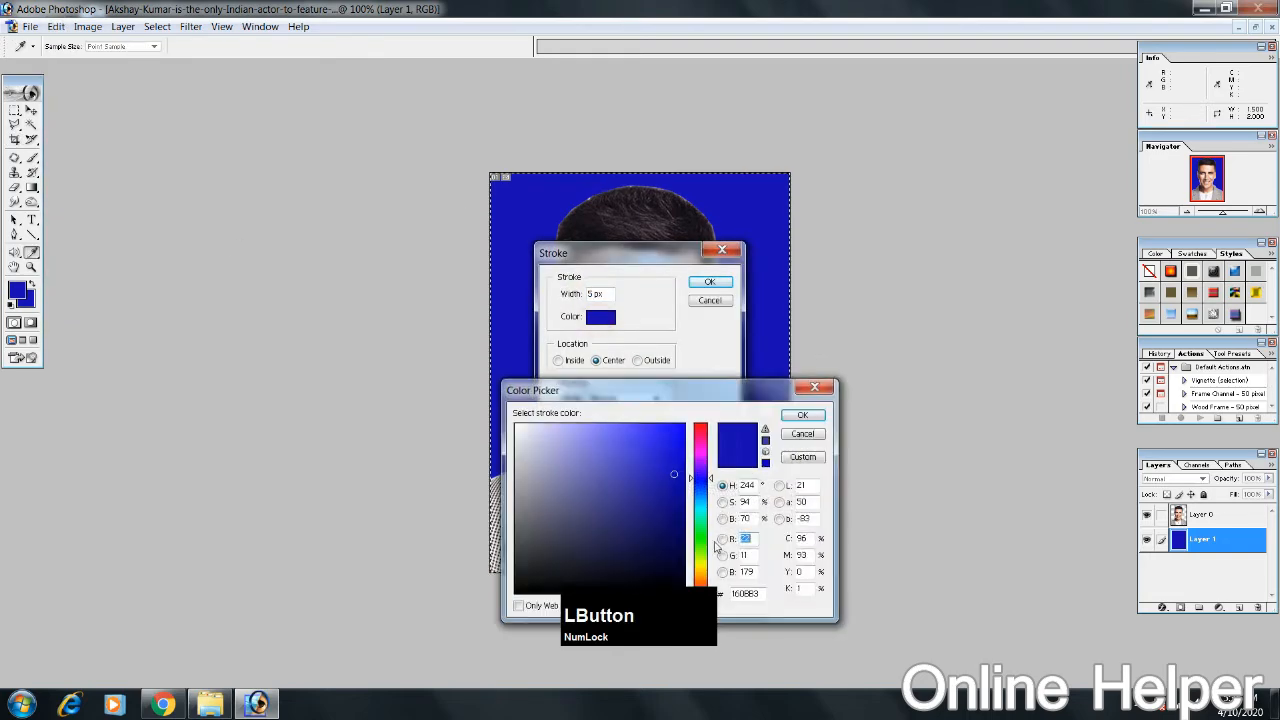
pyautogui.moveTo(674, 566); pyautogui.dragTo(683, 590)
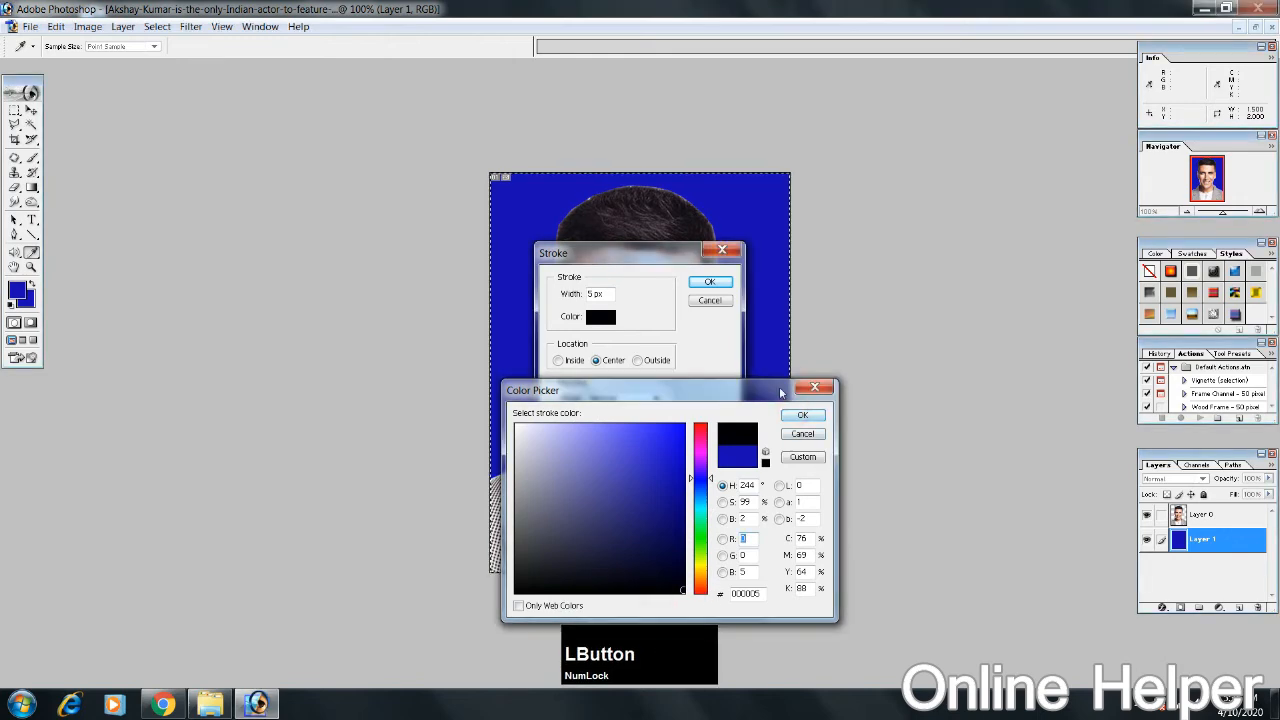
pyautogui.click(801, 415)
pyautogui.click(708, 283)
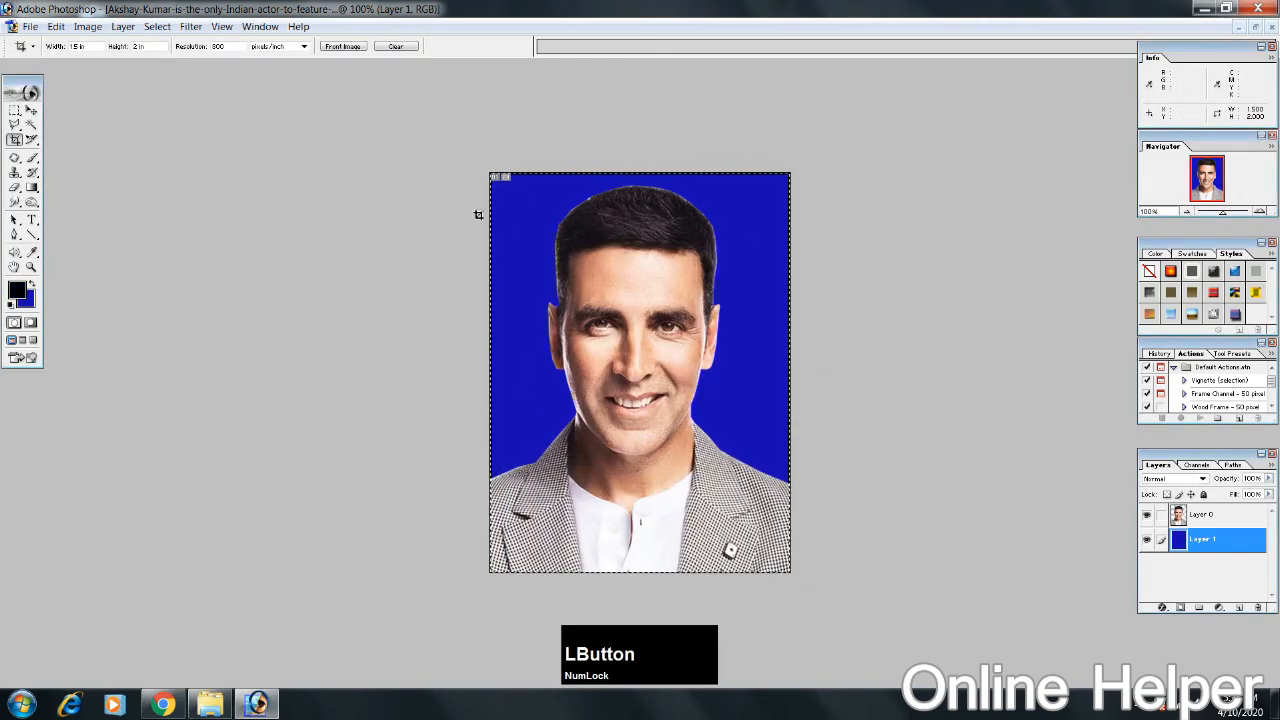
# Step: Try Quick Mask mode to examine the black border up close, and undo it together with the stroke
pyautogui.press('q')
pyautogui.press('w')
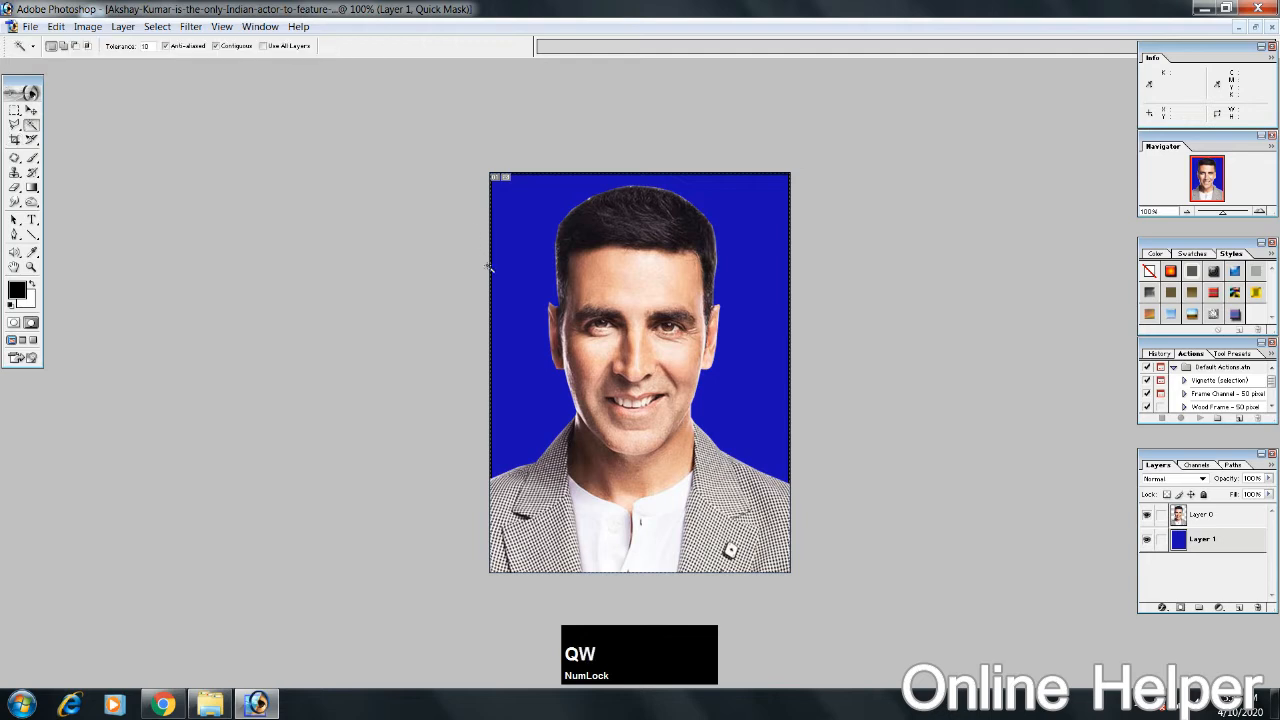
pyautogui.click(484, 241)
pyautogui.press('z')
pyautogui.click(486, 220)
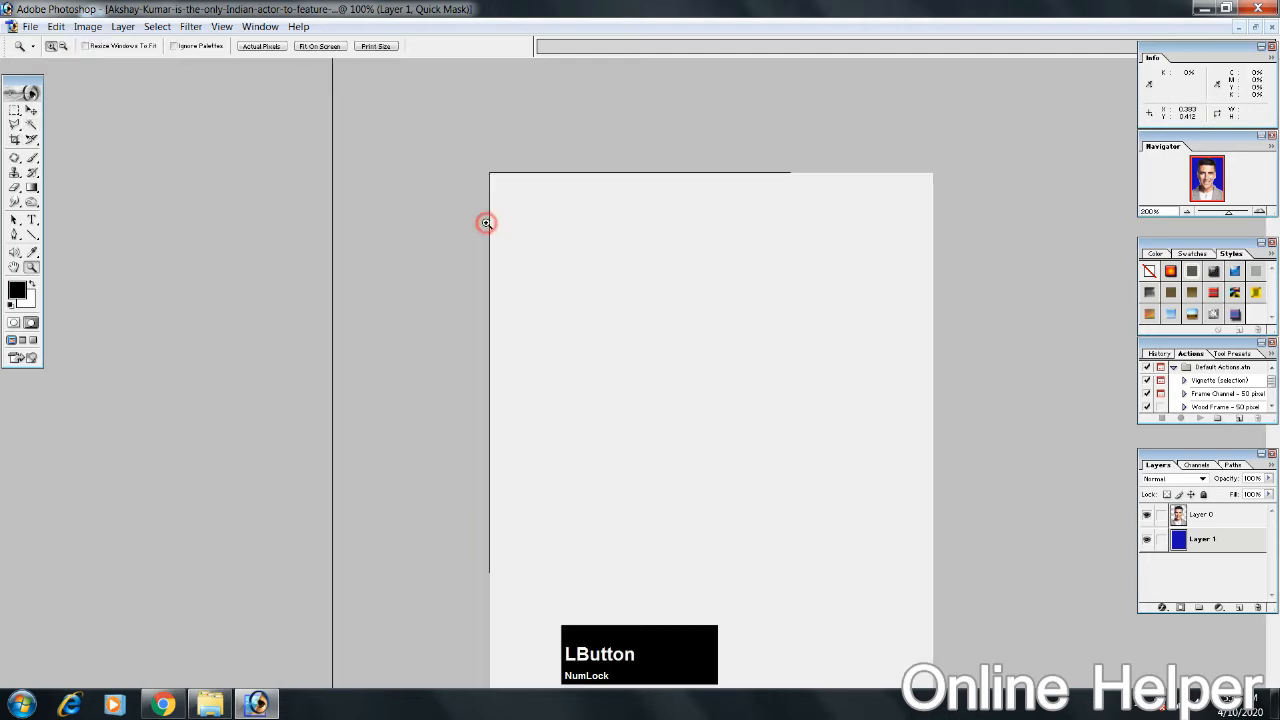
pyautogui.press('space')
pyautogui.click(366, 267)
pyautogui.press('space')
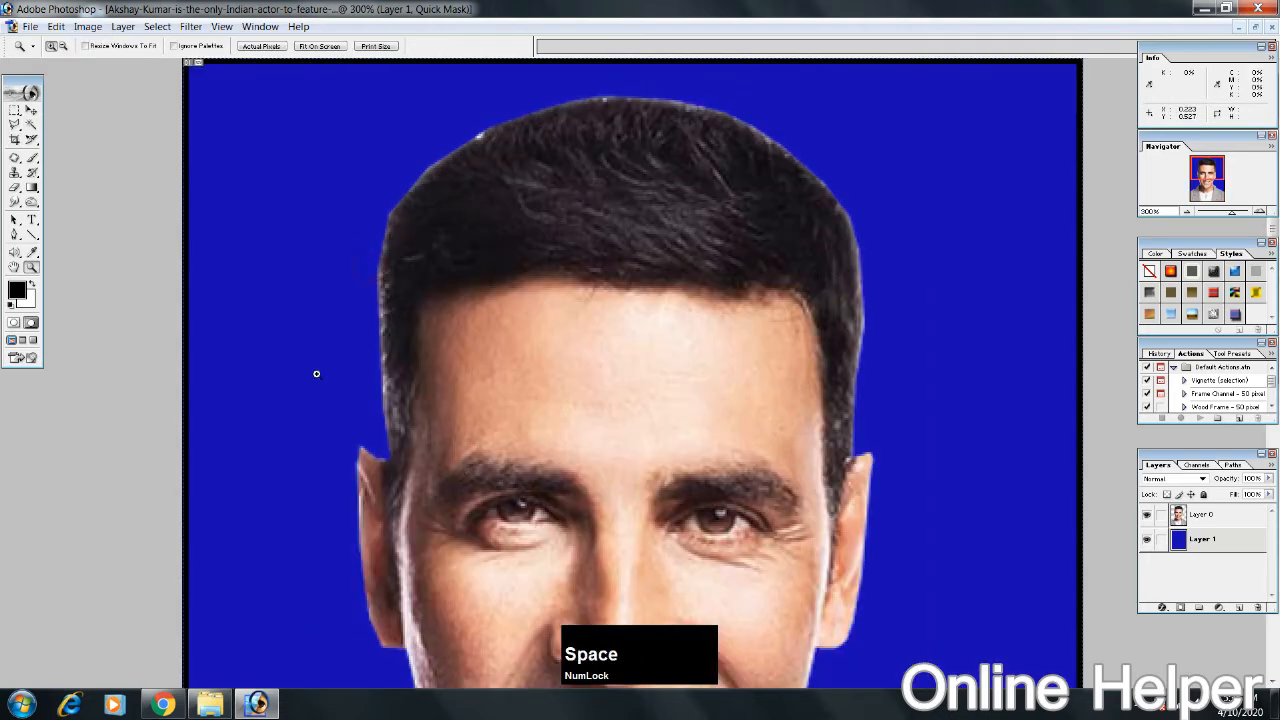
pyautogui.hotkey('ctrl', '-')
pyautogui.hotkey('ctrl', '-')
pyautogui.hotkey('ctrl', '-')
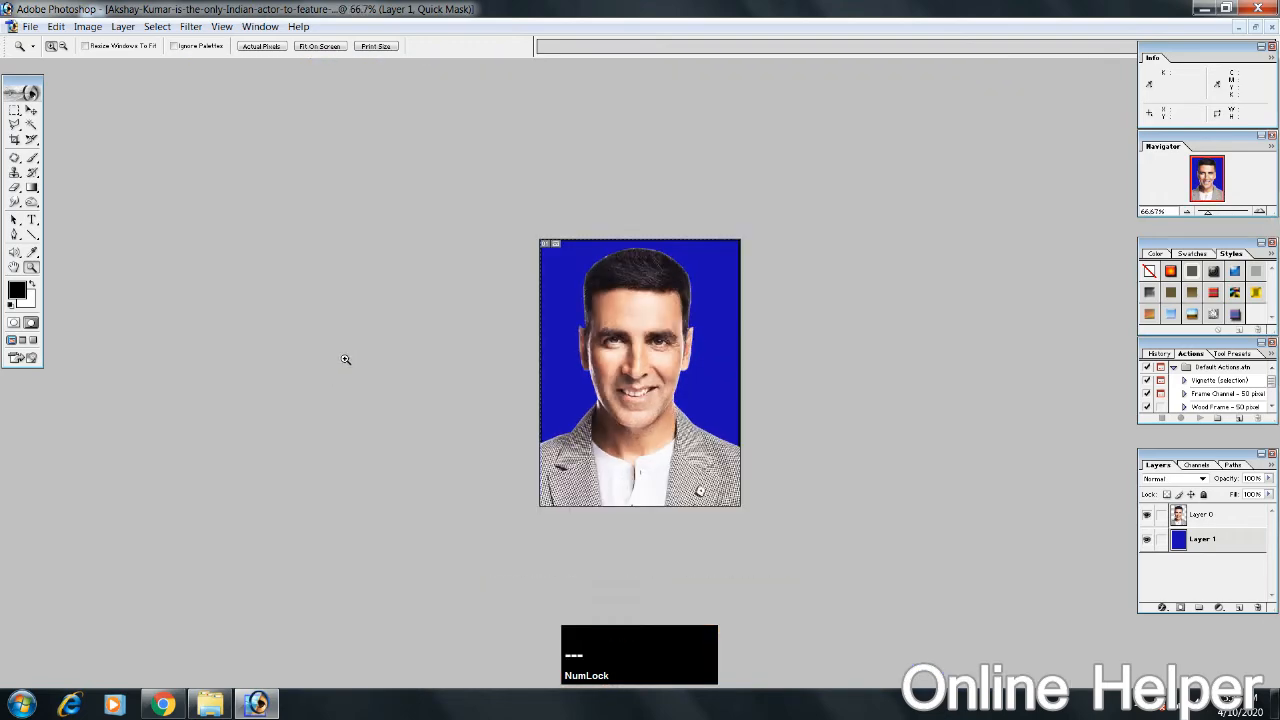
pyautogui.hotkey('ctrl', 'alt', 'z')
pyautogui.hotkey('ctrl', 'alt', 'z')
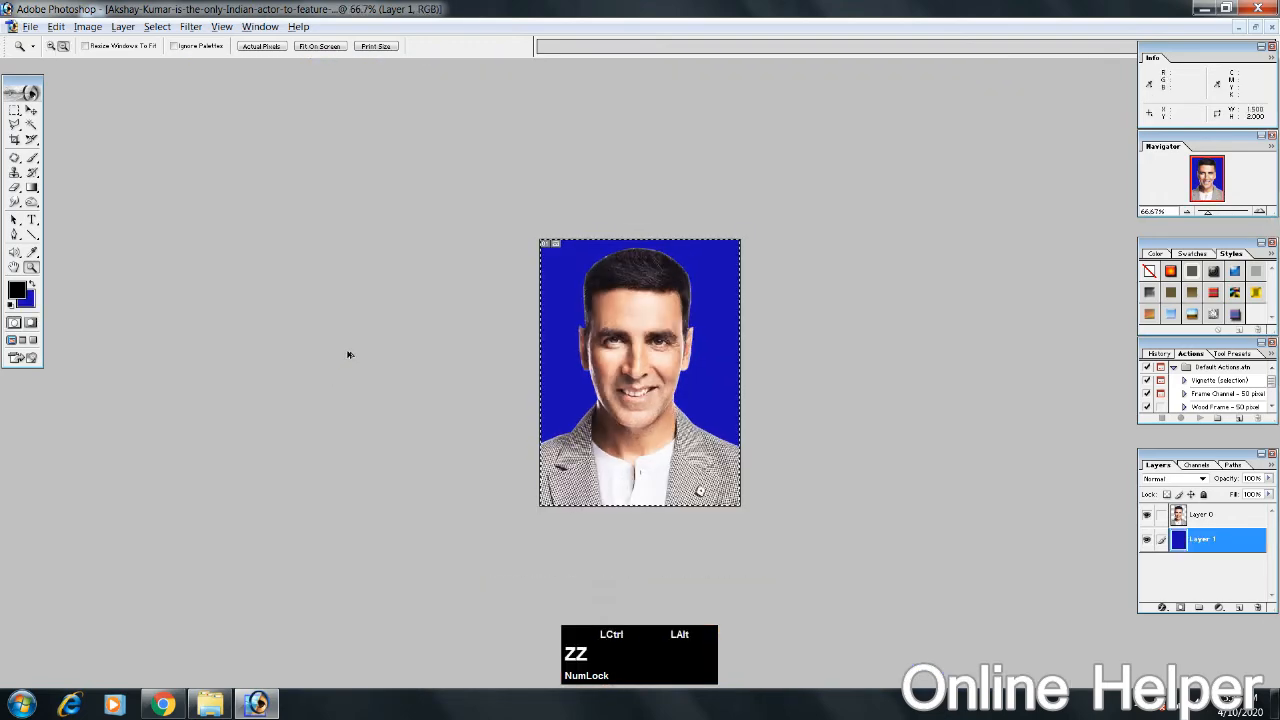
pyautogui.hotkey('ctrl', 'alt', 'z')
# Step: Select the whole canvas again, stroke it on the blue layer with a centred black line, and clear the selection
pyautogui.hotkey('ctrl', 'a')
pyautogui.hotkey('alt', 'e')
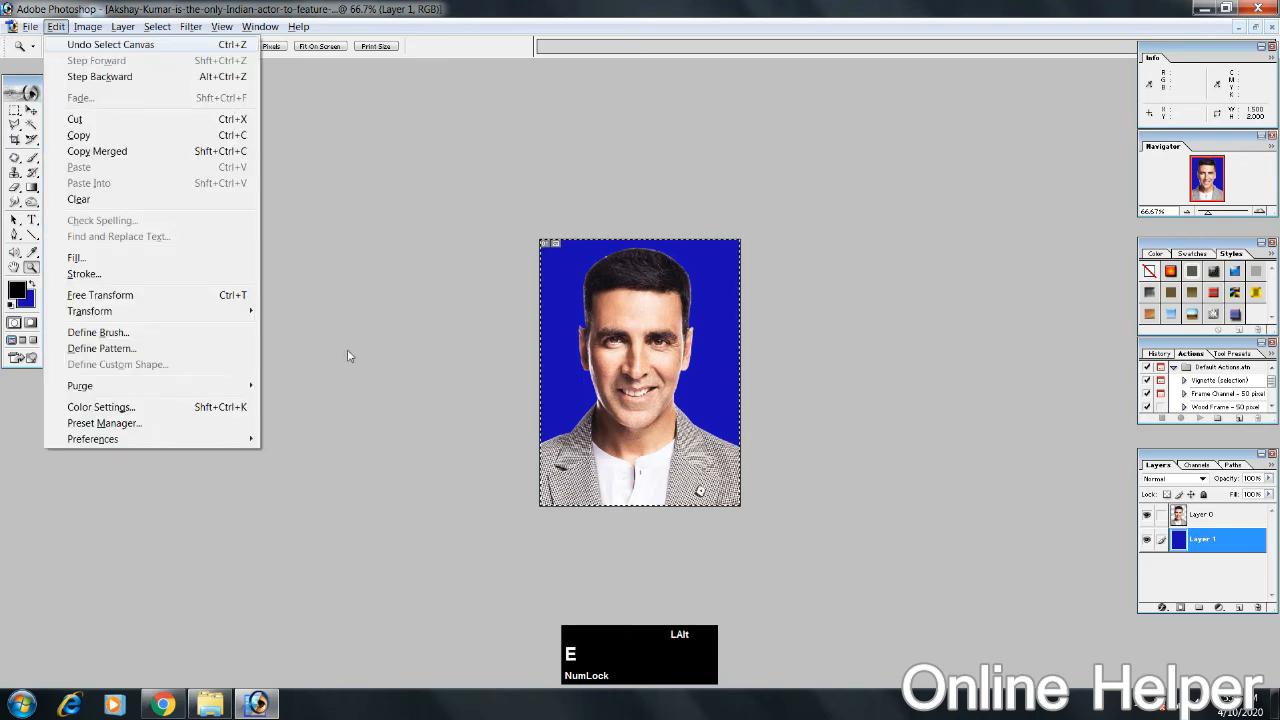
pyautogui.press('s')
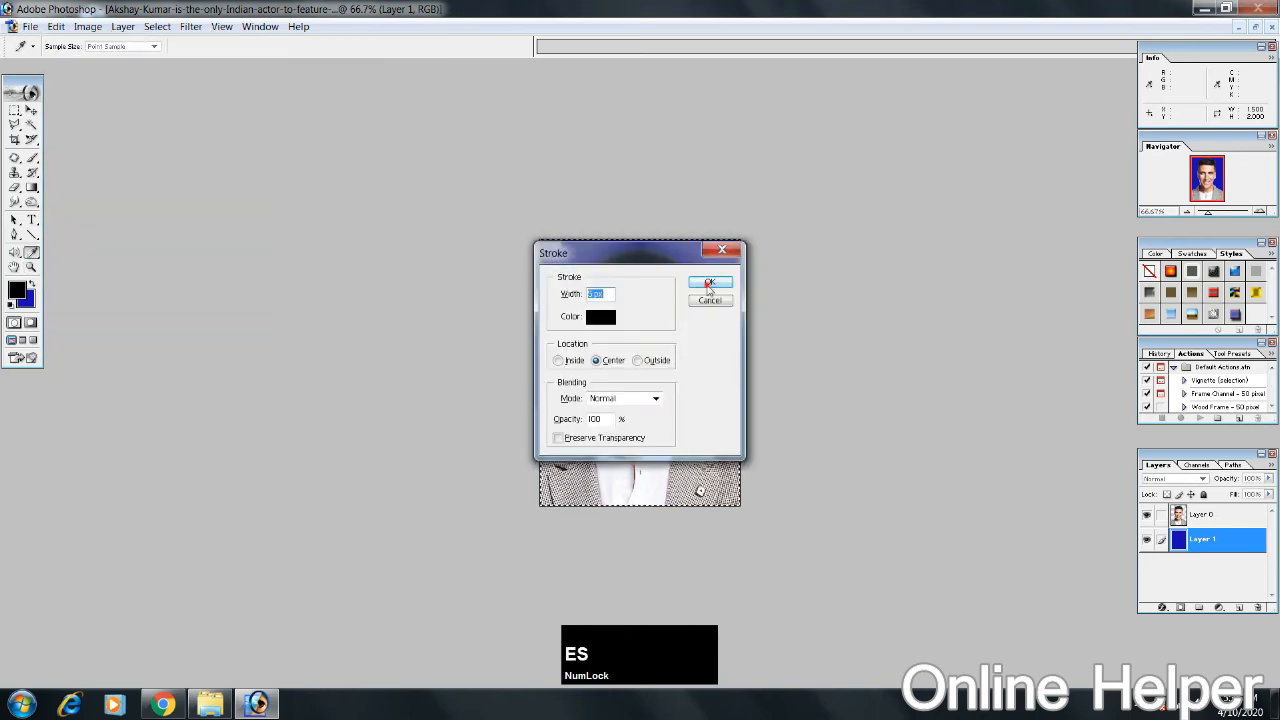
pyautogui.click(708, 286)
pyautogui.press('s')
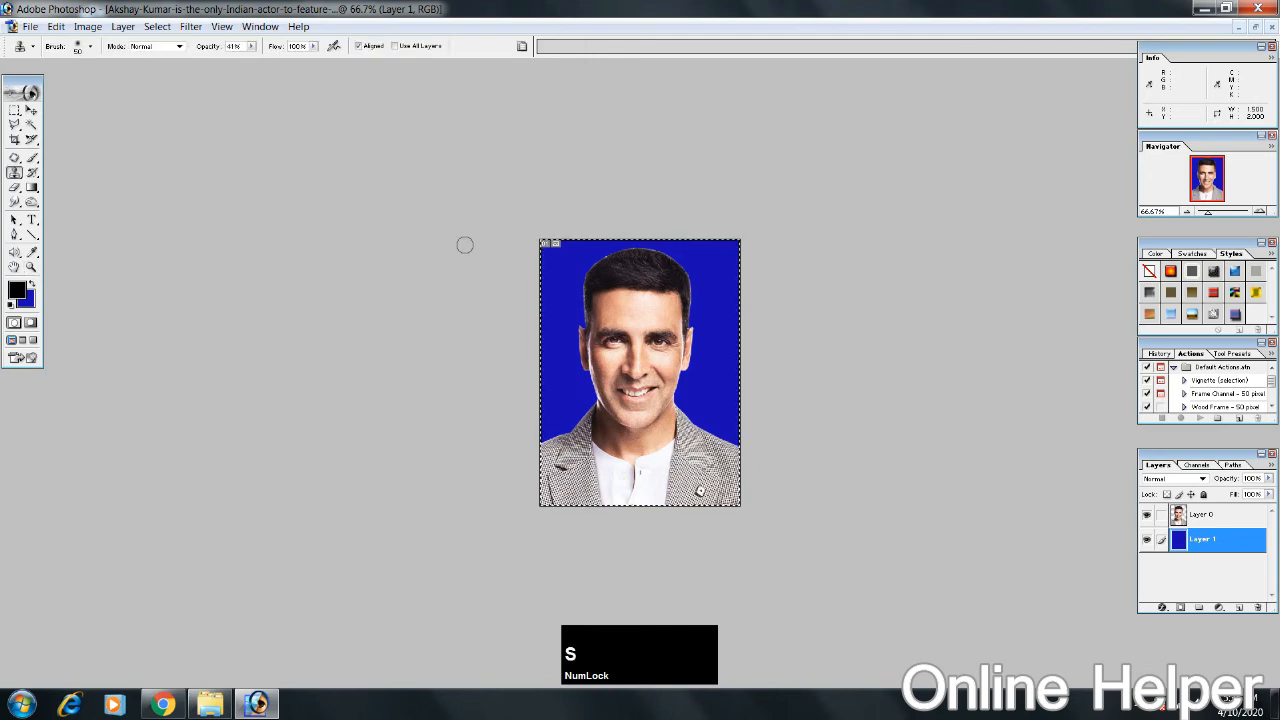
pyautogui.press('w')
pyautogui.click(478, 250)
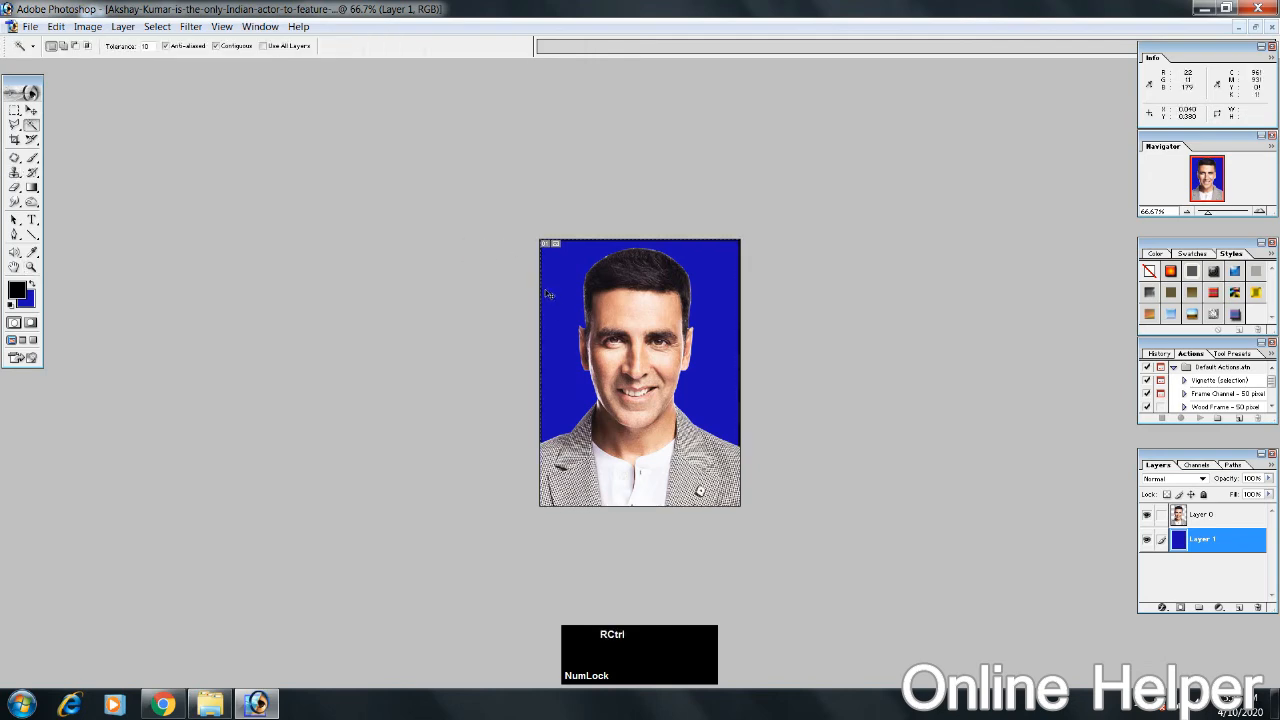
# Step: Brighten the blue background layer with Curves, moving the RGB midpoint to input 117, output 136
pyautogui.hotkey('ctrl', '=')
pyautogui.hotkey('ctrl', '=')
pyautogui.hotkey('ctrl', '=')
pyautogui.hotkey('ctrl', '-')
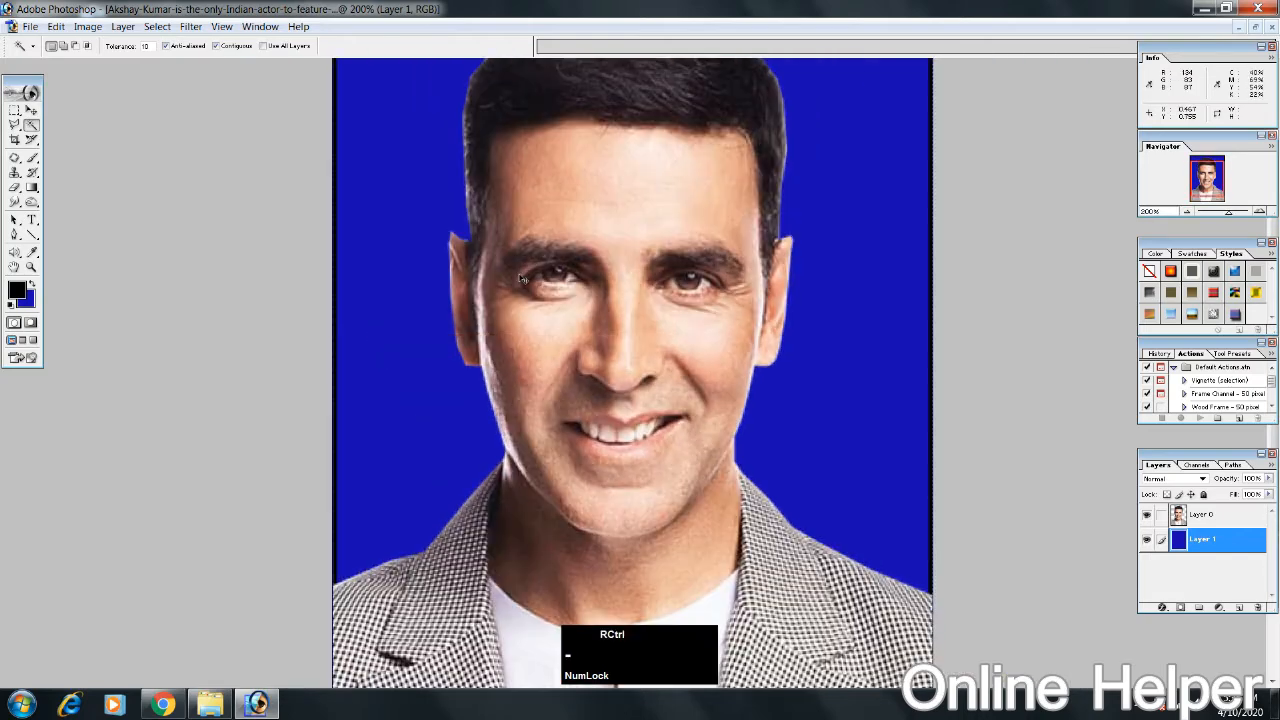
pyautogui.hotkey('ctrl', '-')
pyautogui.hotkey('ctrl', 'm')
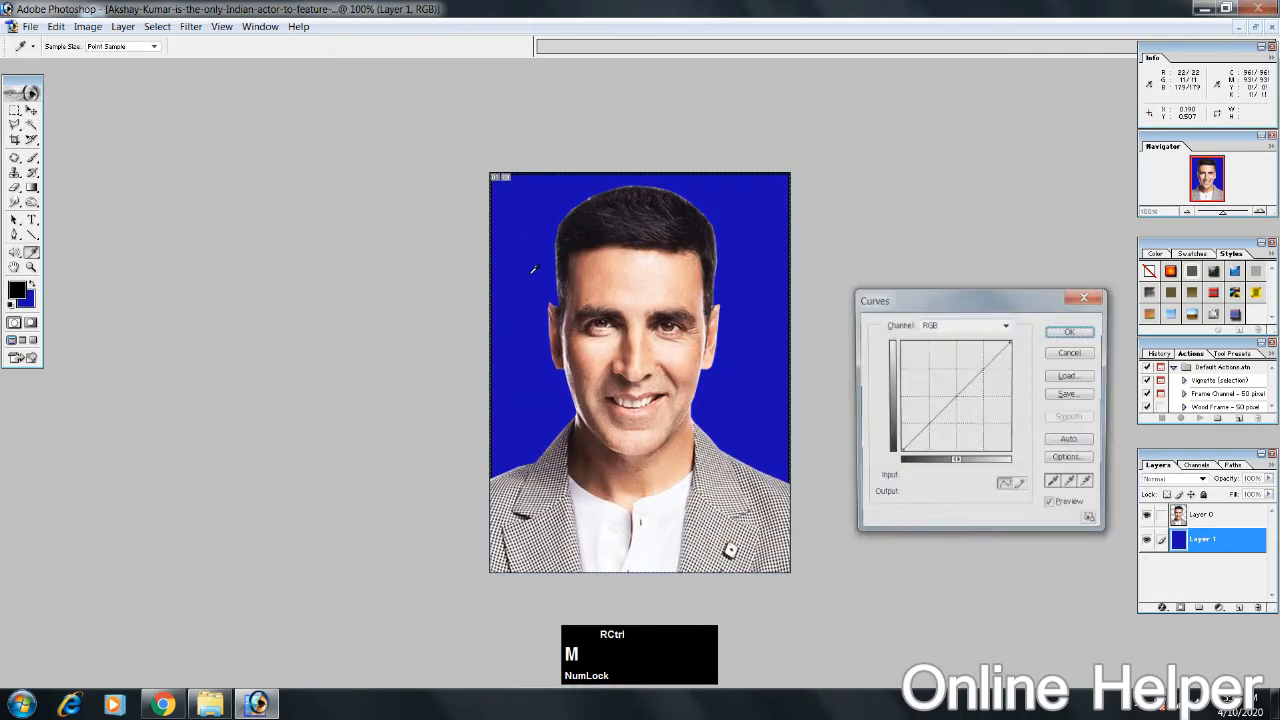
pyautogui.click(955, 392)
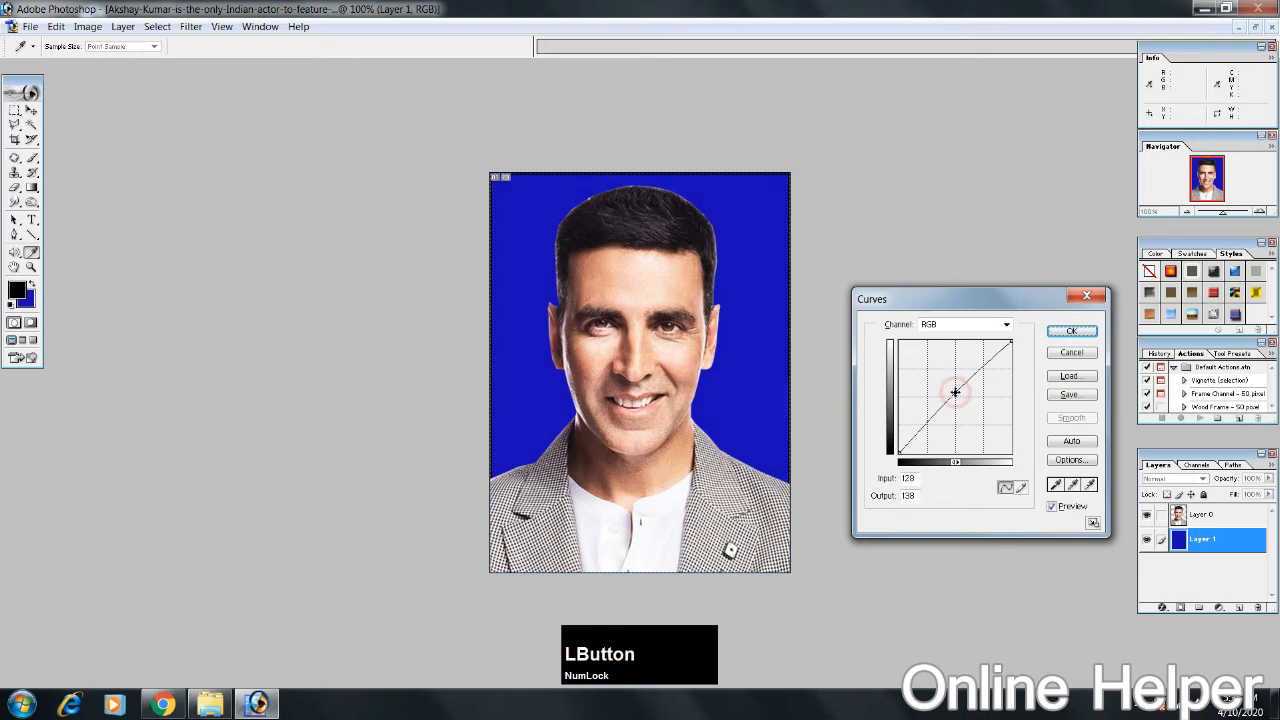
pyautogui.moveTo(954, 395); pyautogui.dragTo(951, 393)
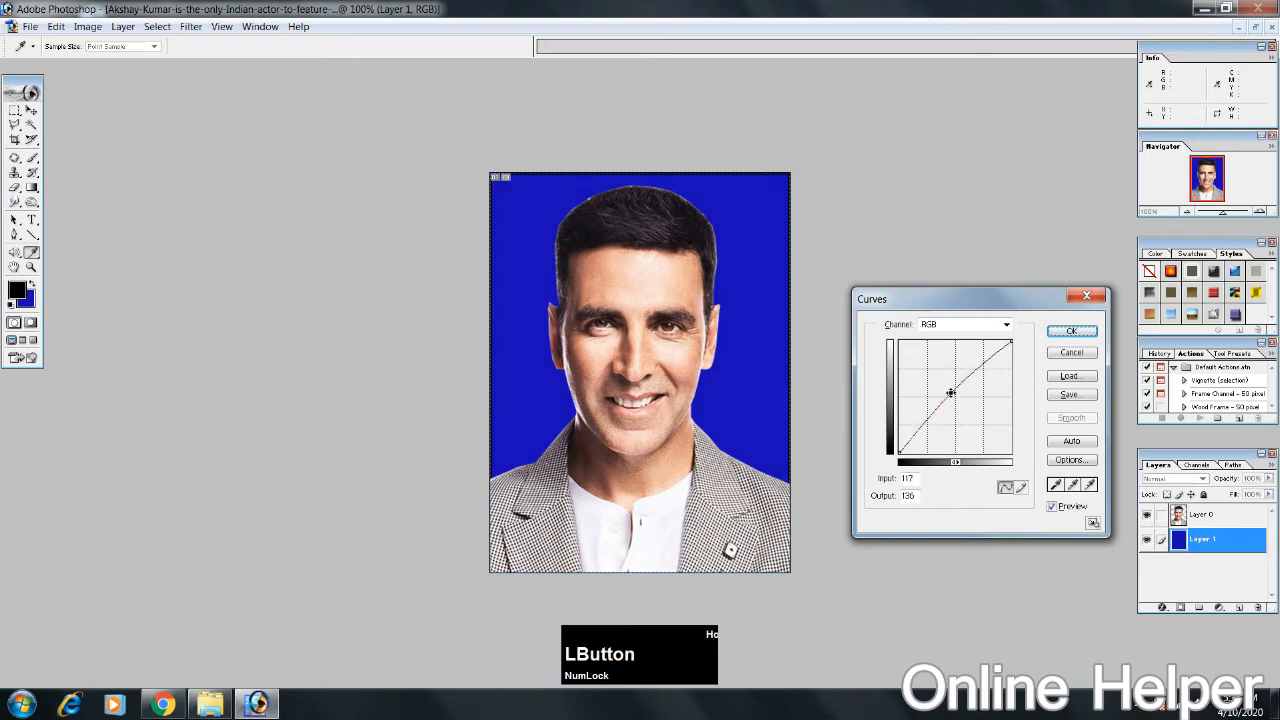
pyautogui.click(1068, 333)
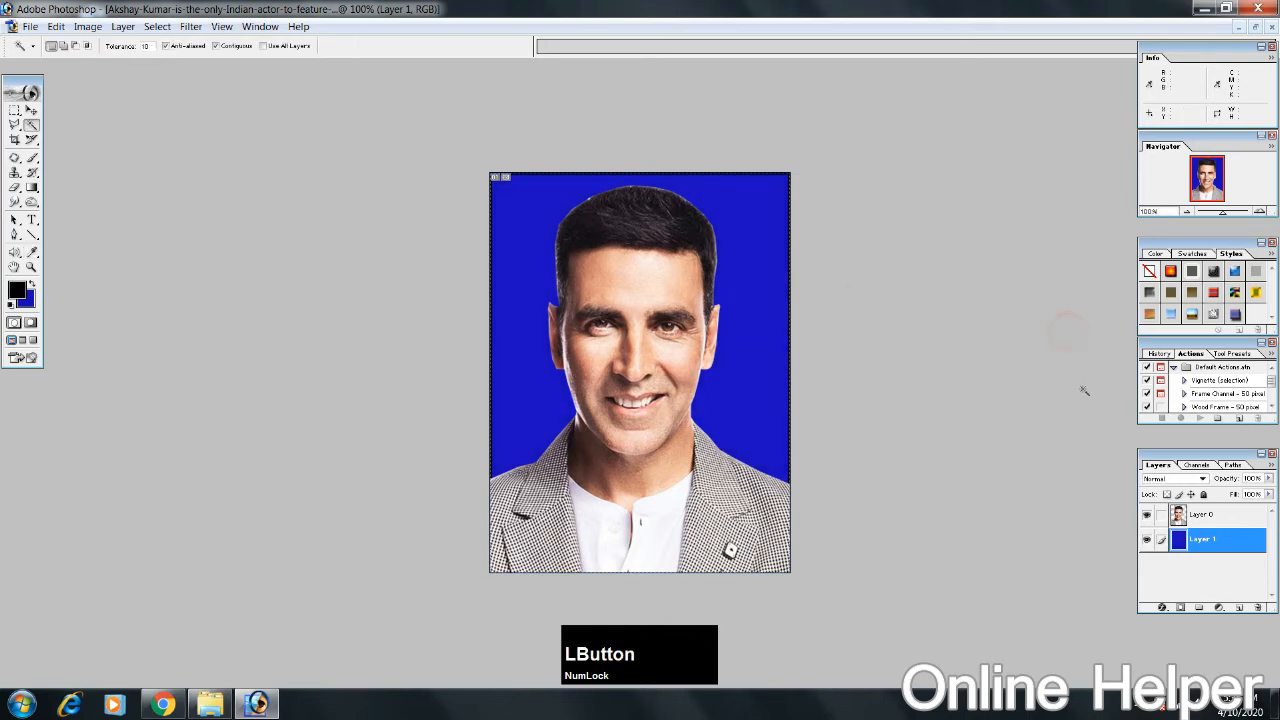
# Step: Brighten the portrait layer with Curves, moving the RGB midpoint to input 121, output 135
pyautogui.click(1205, 514)
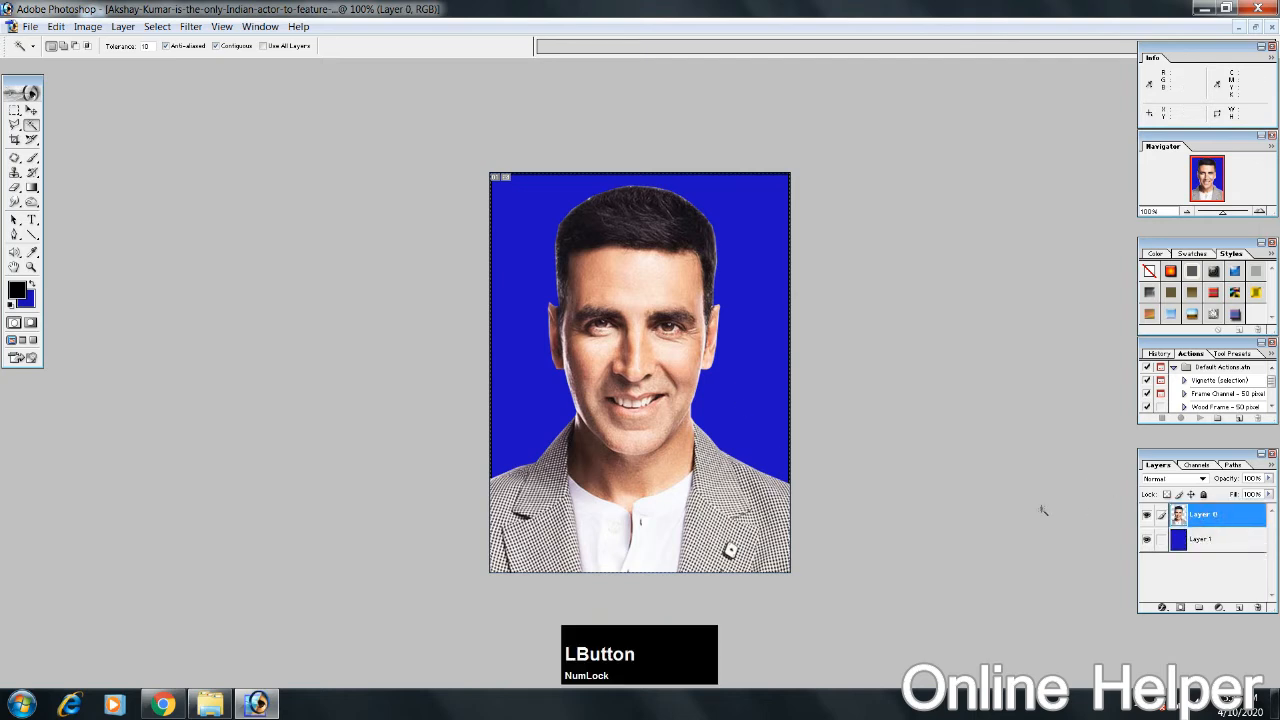
pyautogui.hotkey('ctrl', 'm')
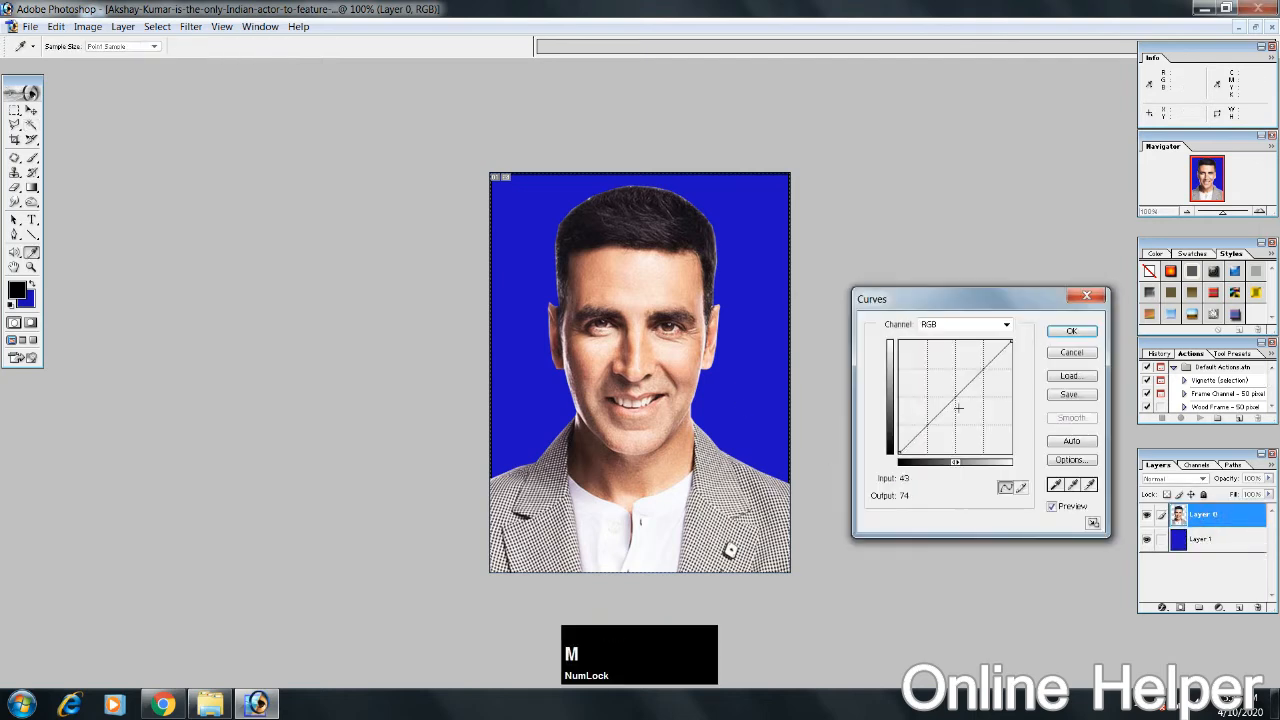
pyautogui.click(955, 394)
pyautogui.moveTo(955, 394)
pyautogui.mouseDown()
pyautogui.moveTo(932, 374)
pyautogui.moveTo(952, 394)
pyautogui.mouseUp()
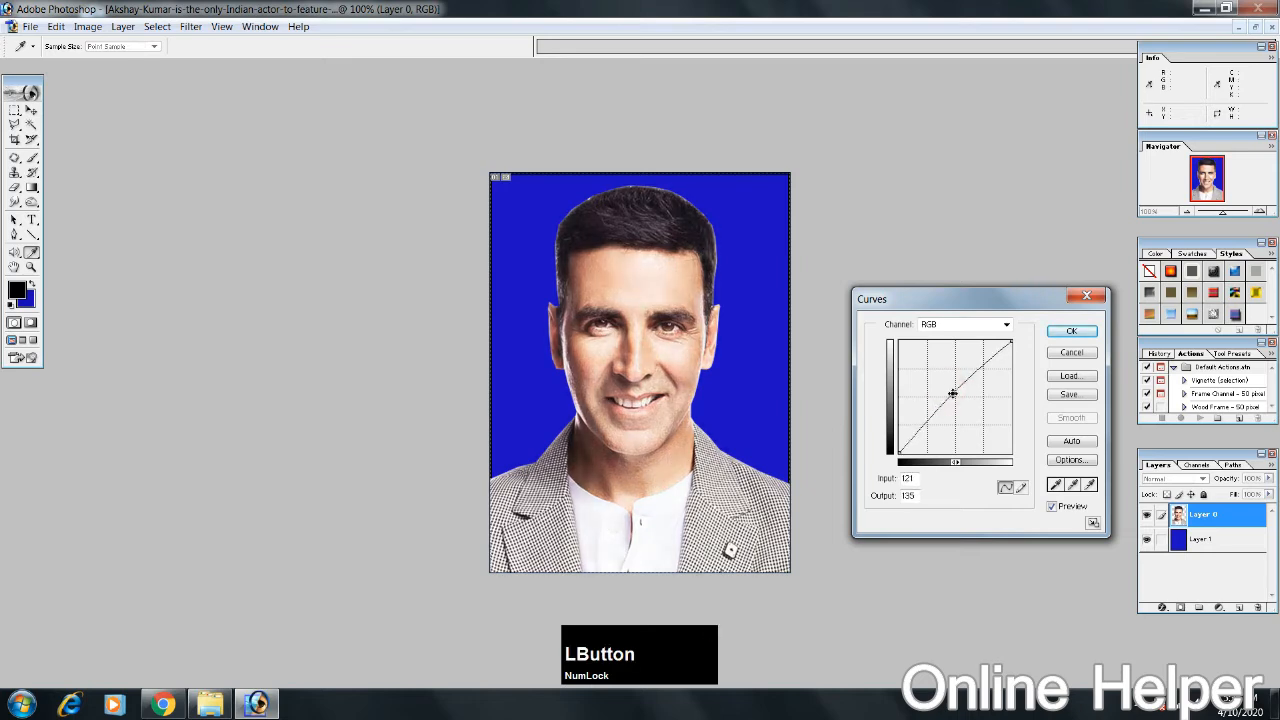
pyautogui.click(1071, 331)
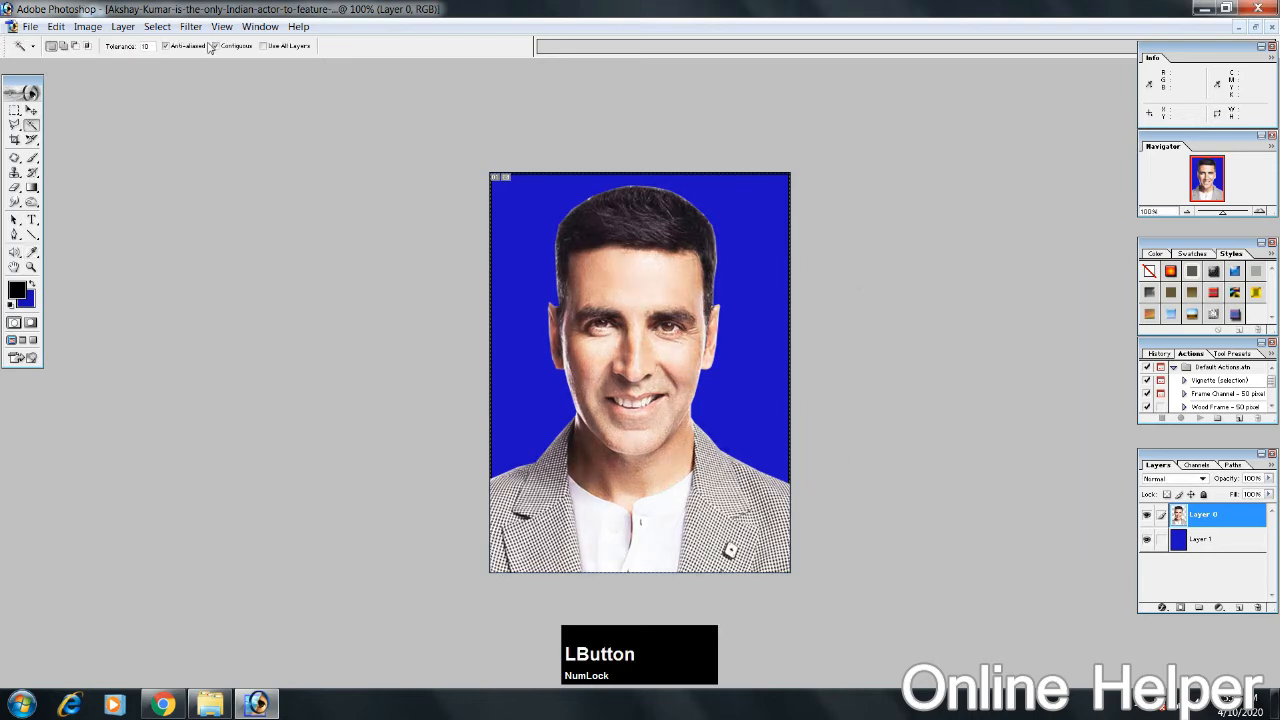
pyautogui.click(57, 27)
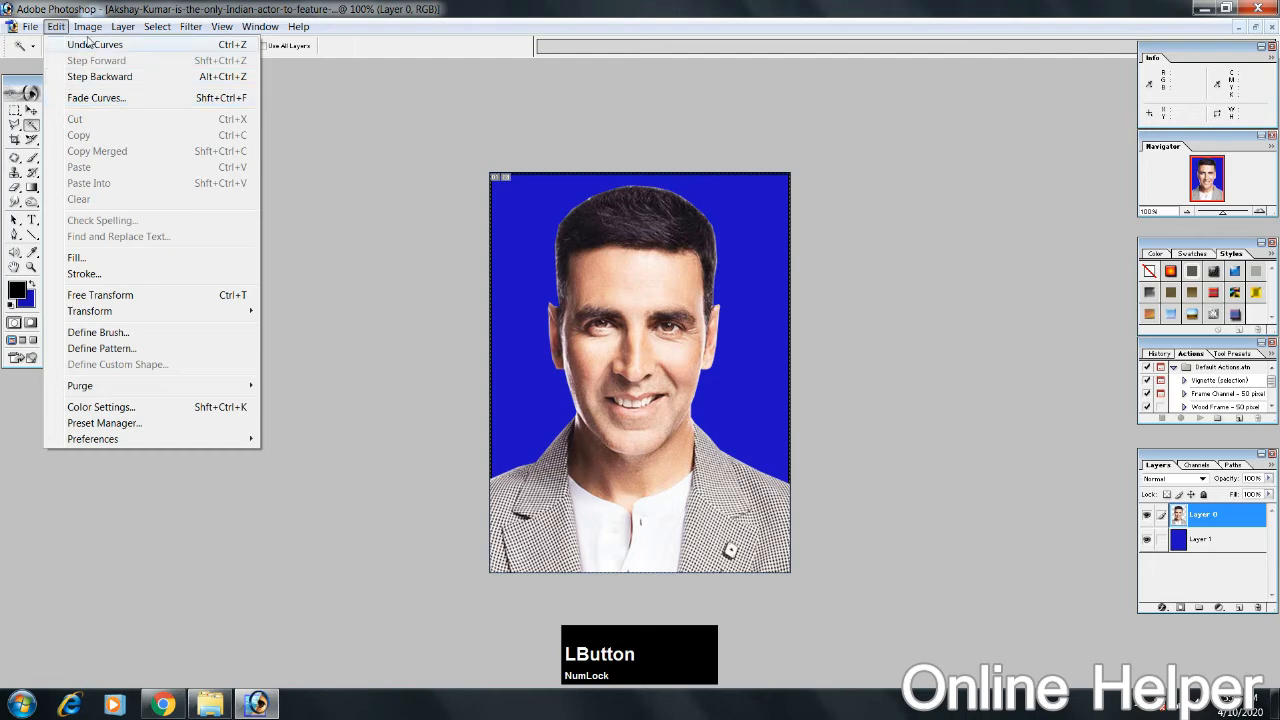
pyautogui.moveTo(87, 34)
pyautogui.moveTo(139, 70)
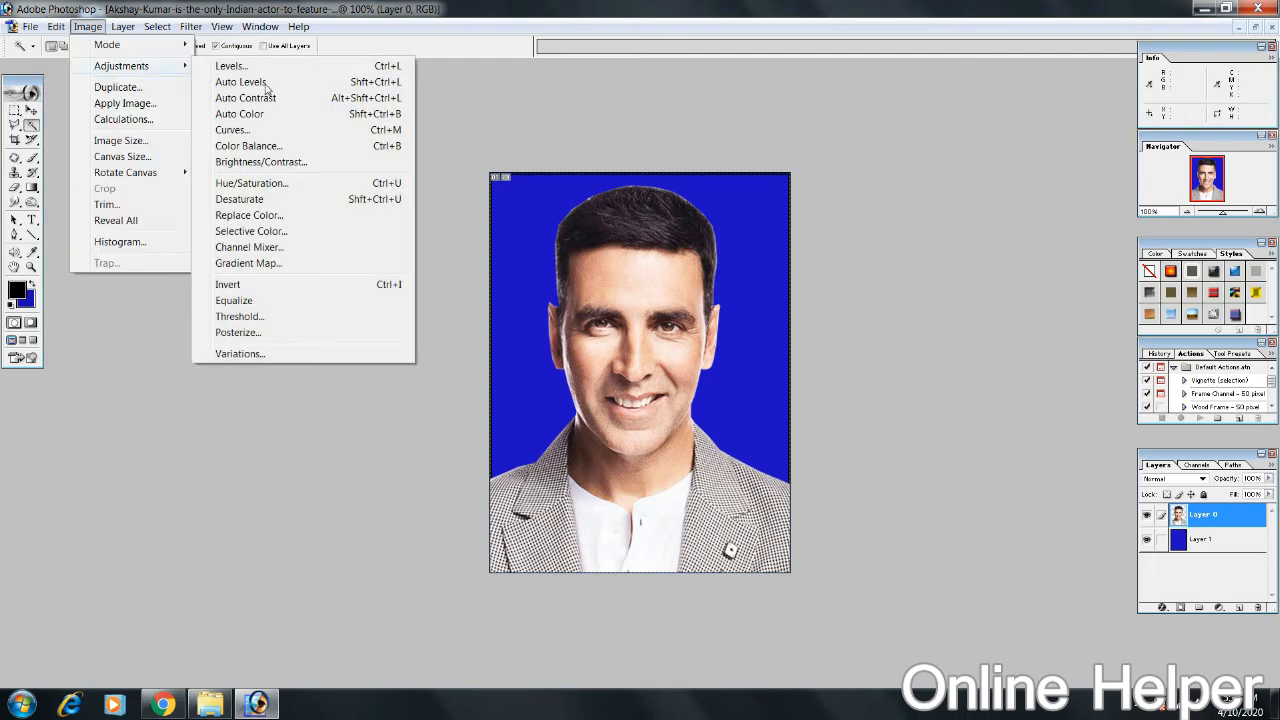
pyautogui.click(381, 131)
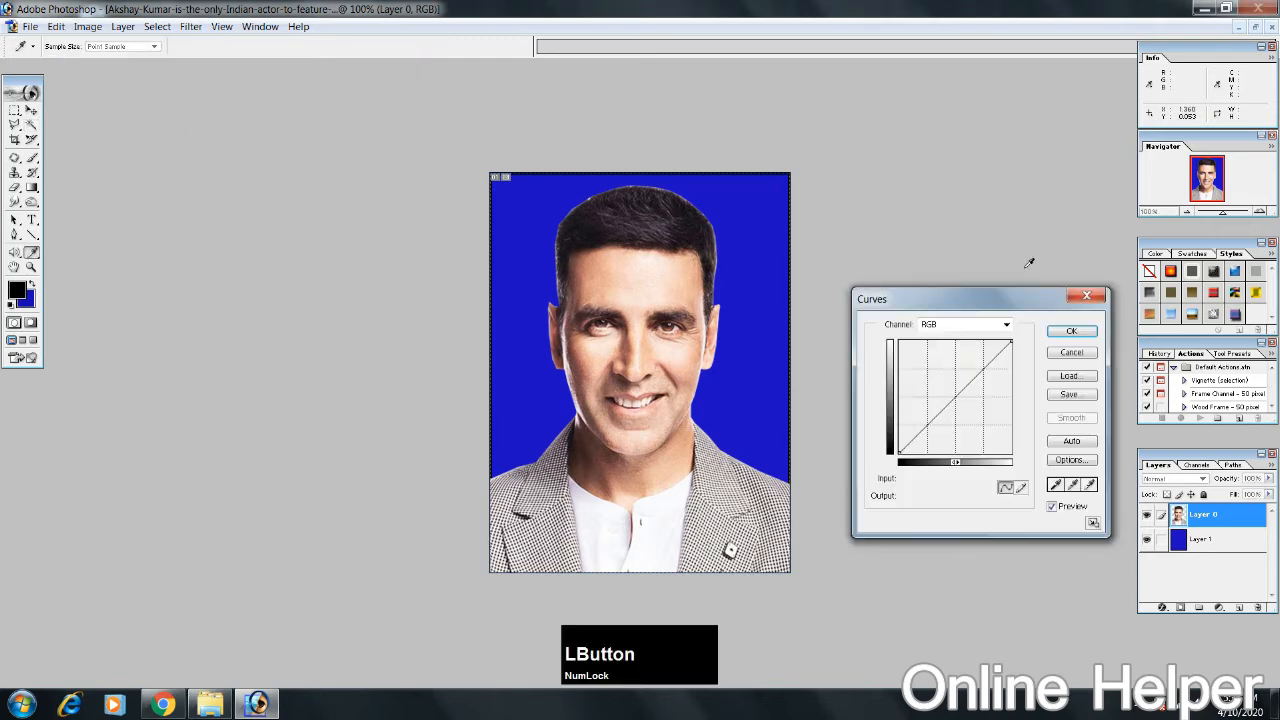
pyautogui.click(1086, 298)
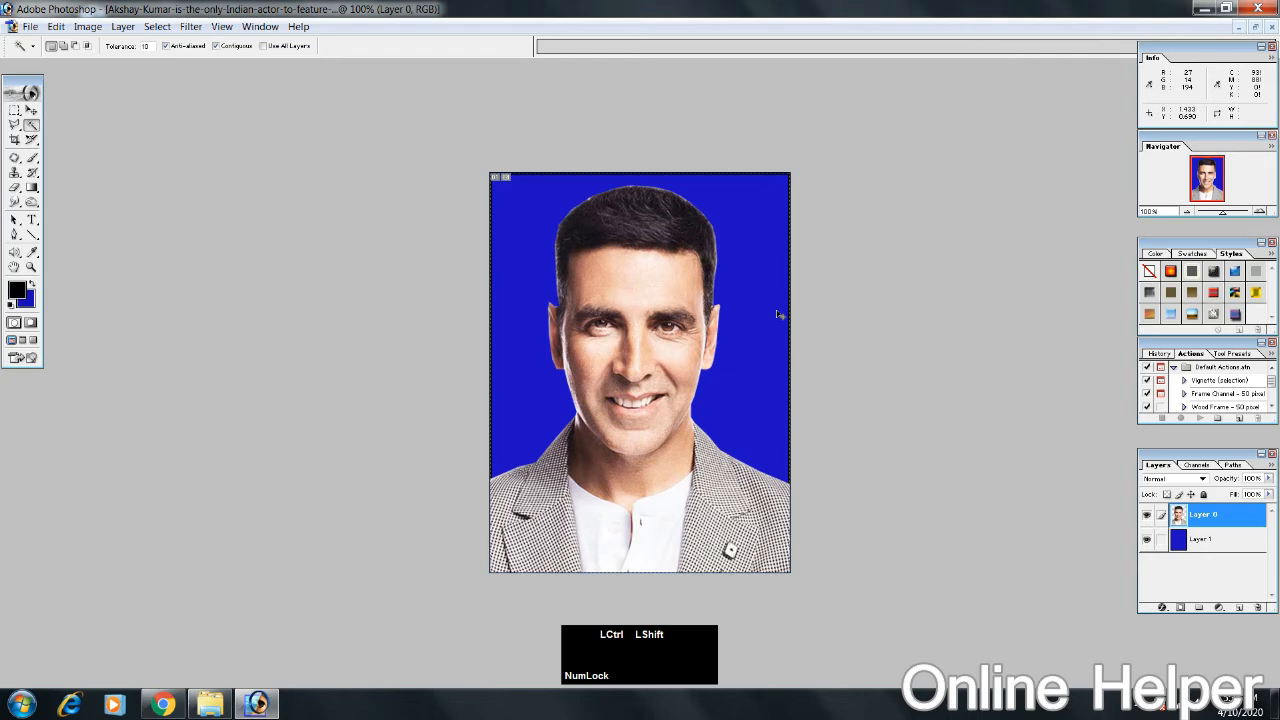
# Step: Merge the portrait and blue layers into one and restore the document to a floating window
pyautogui.hotkey('ctrl', 'shift', 'e')
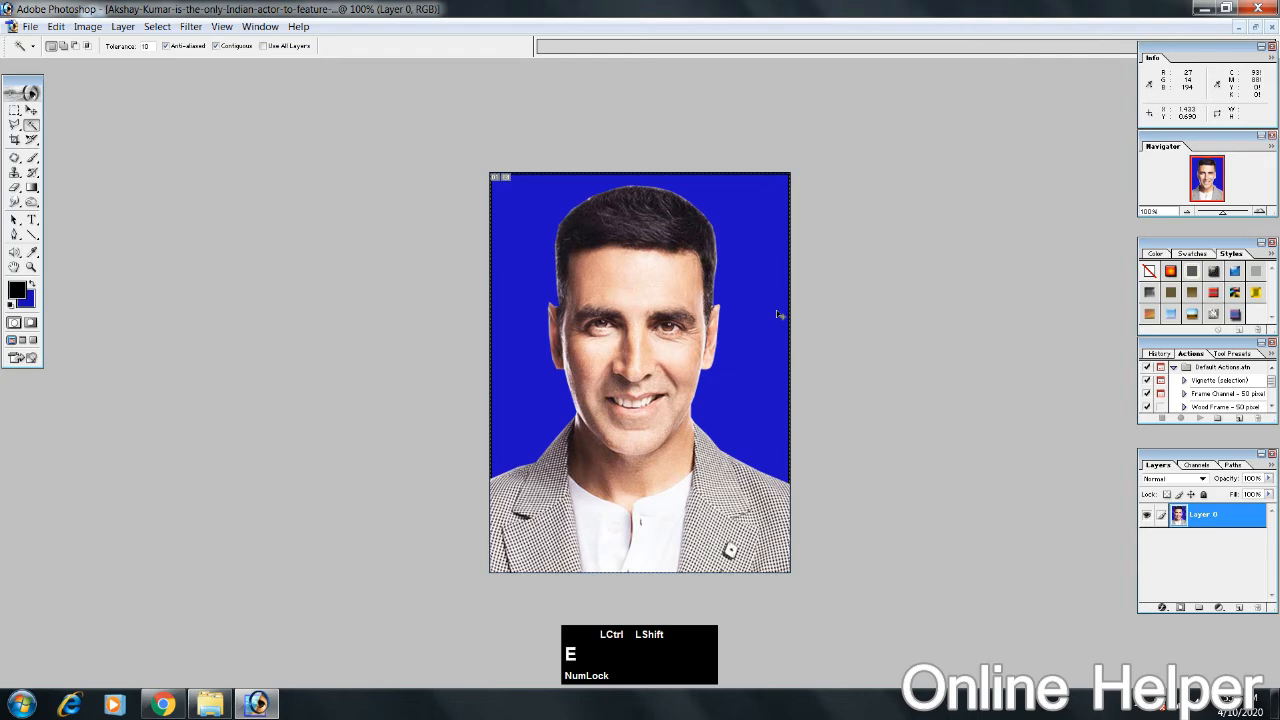
pyautogui.click(1255, 30)
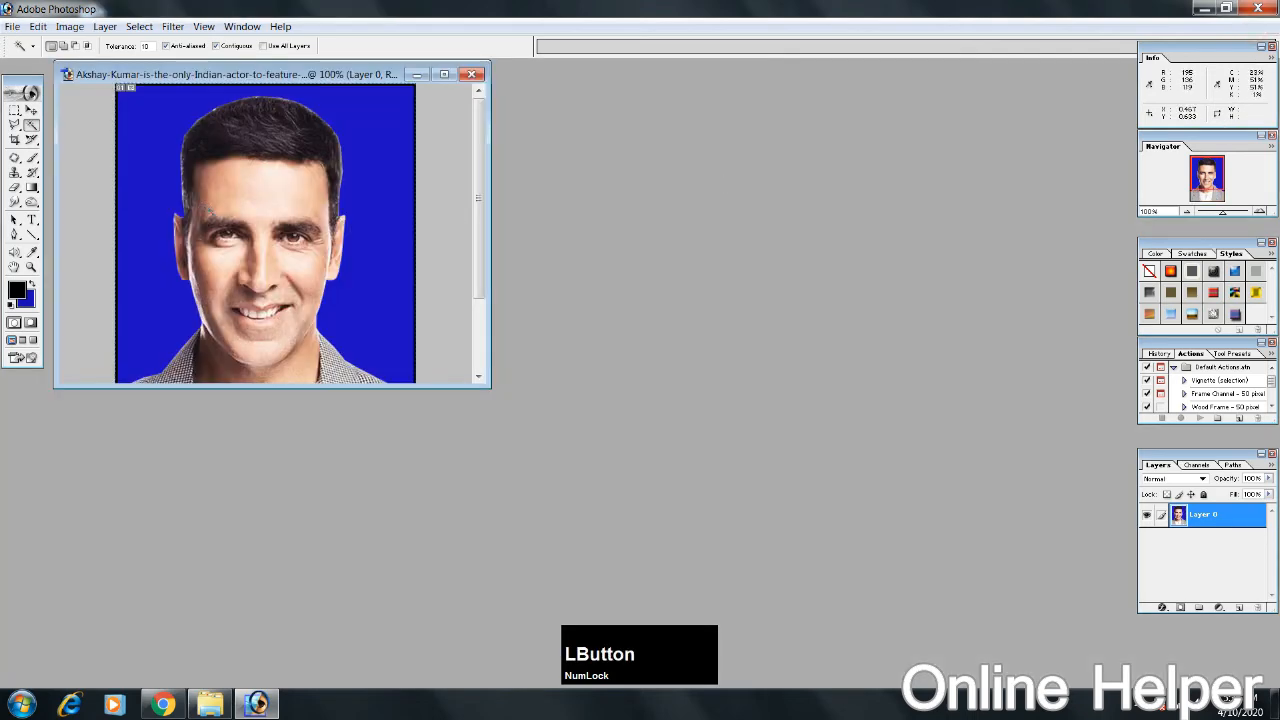
# Step: Create a transparent RGB document from the 4 x 6 inch preset at 300 pixels/inch
pyautogui.hotkey('ctrl', 'n')
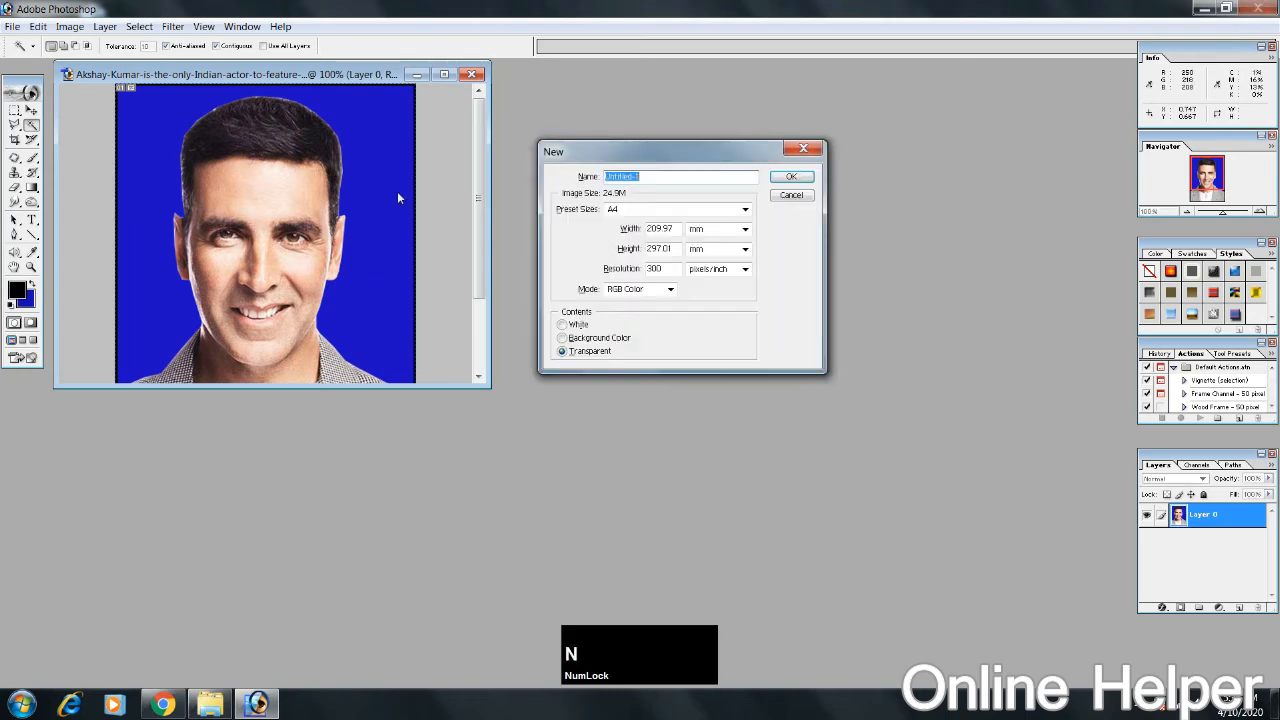
pyautogui.click(676, 214)
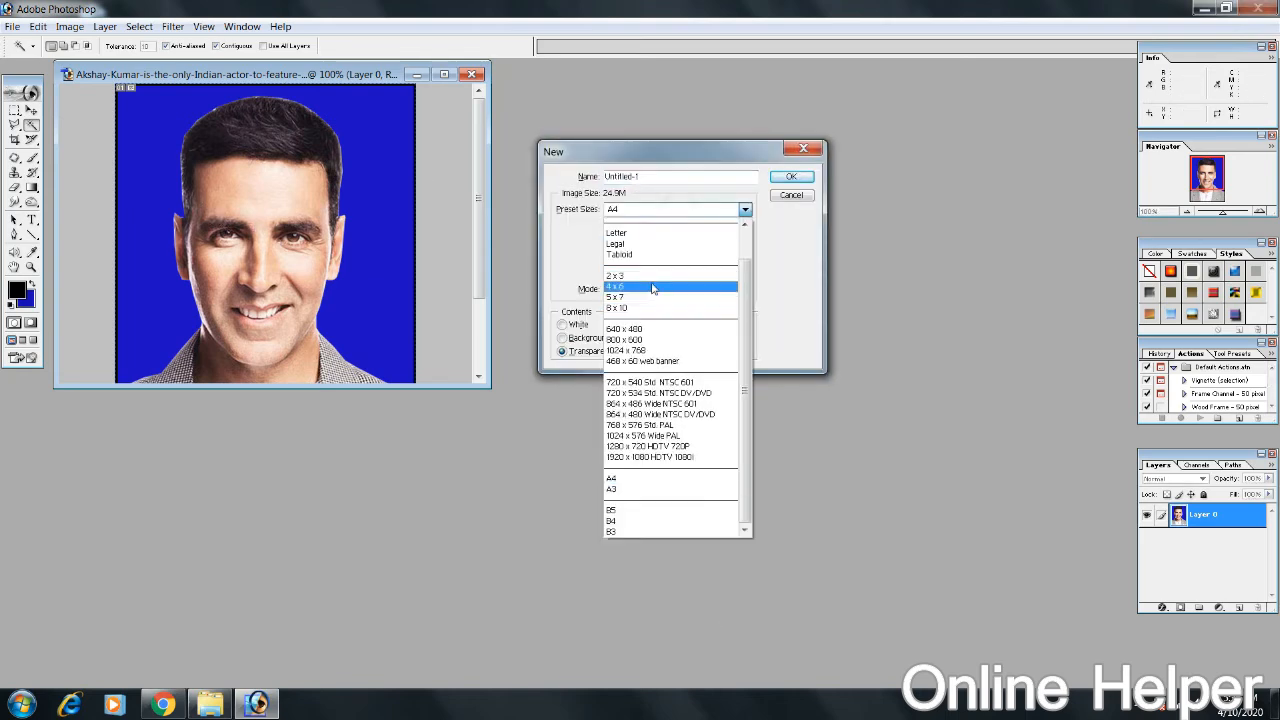
pyautogui.click(652, 288)
pyautogui.click(790, 178)
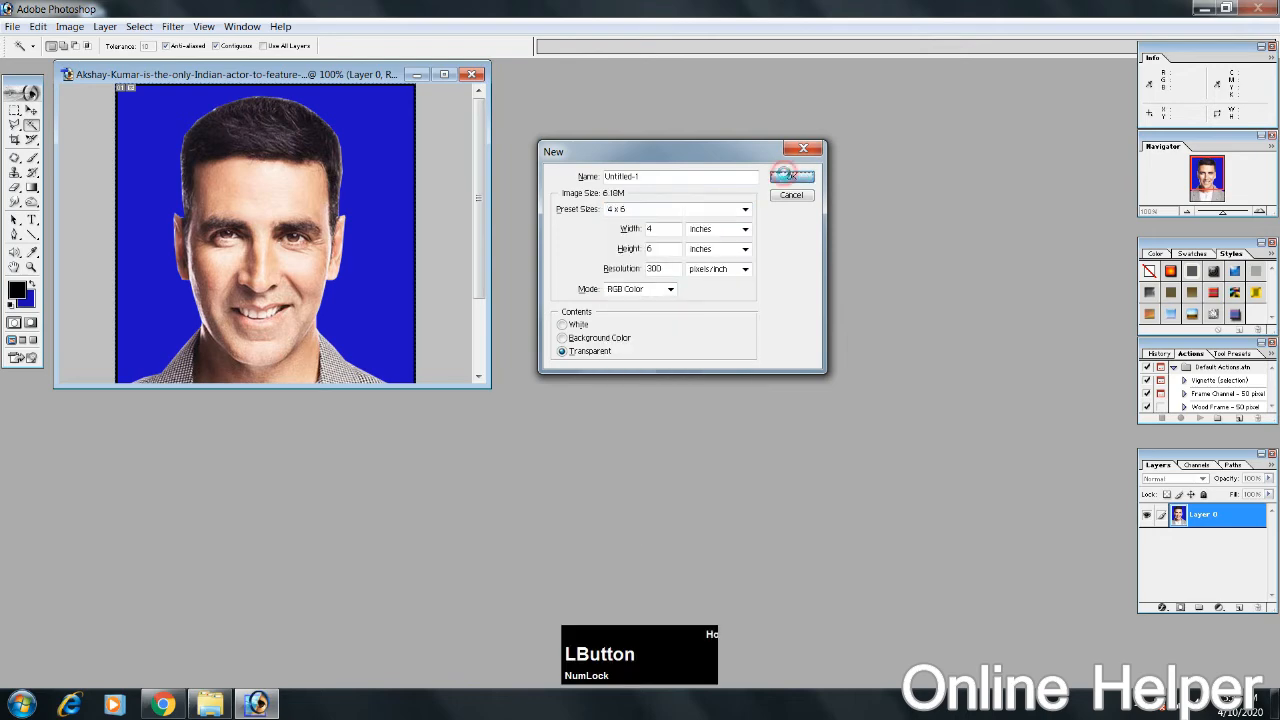
# Step: Copy the finished portrait into the 4 x 6 document, place it in the upper-left corner and maximize that document
pyautogui.moveTo(190, 82); pyautogui.dragTo(575, 112)
pyautogui.click(265, 243)
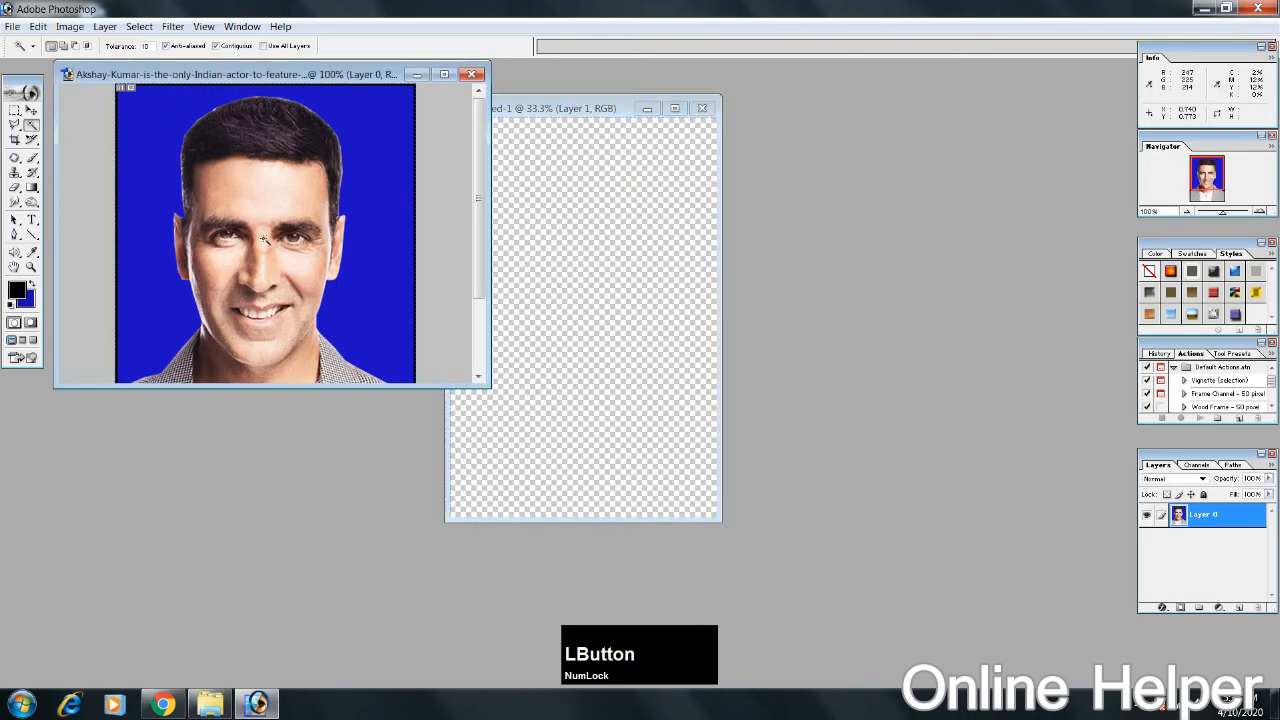
pyautogui.press('c')
pyautogui.press('v')
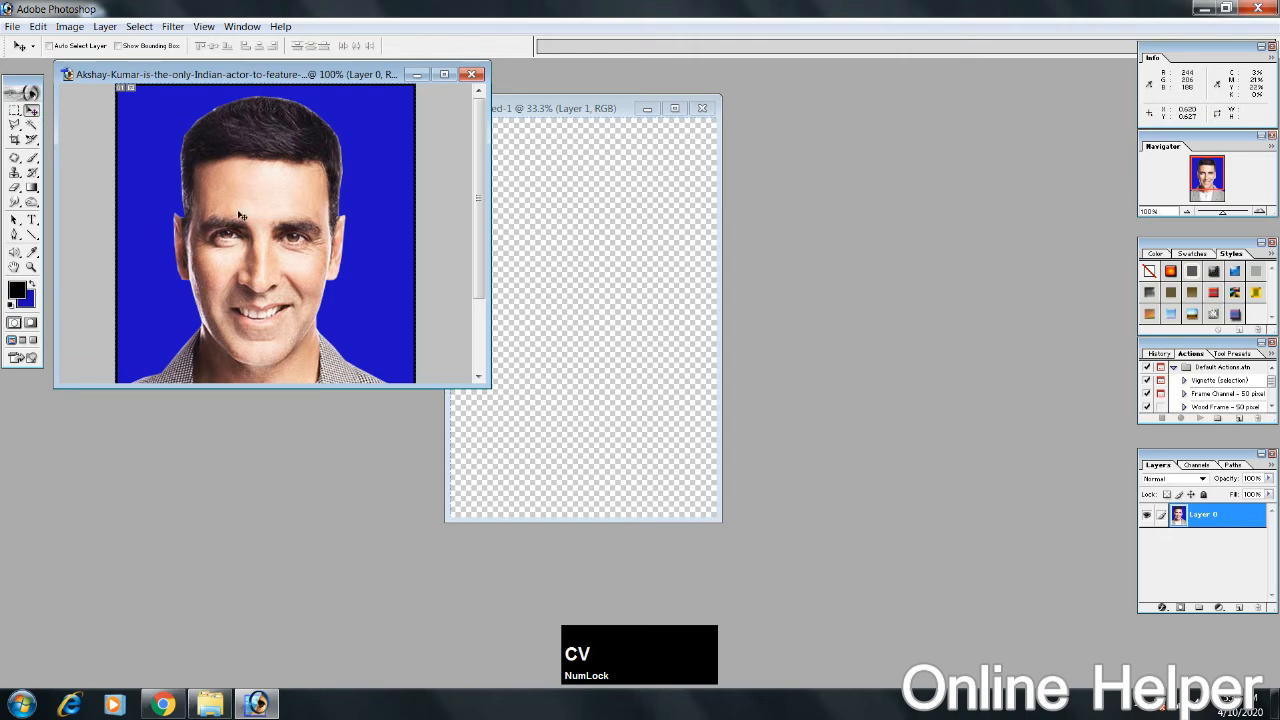
pyautogui.moveTo(234, 209); pyautogui.dragTo(533, 247)
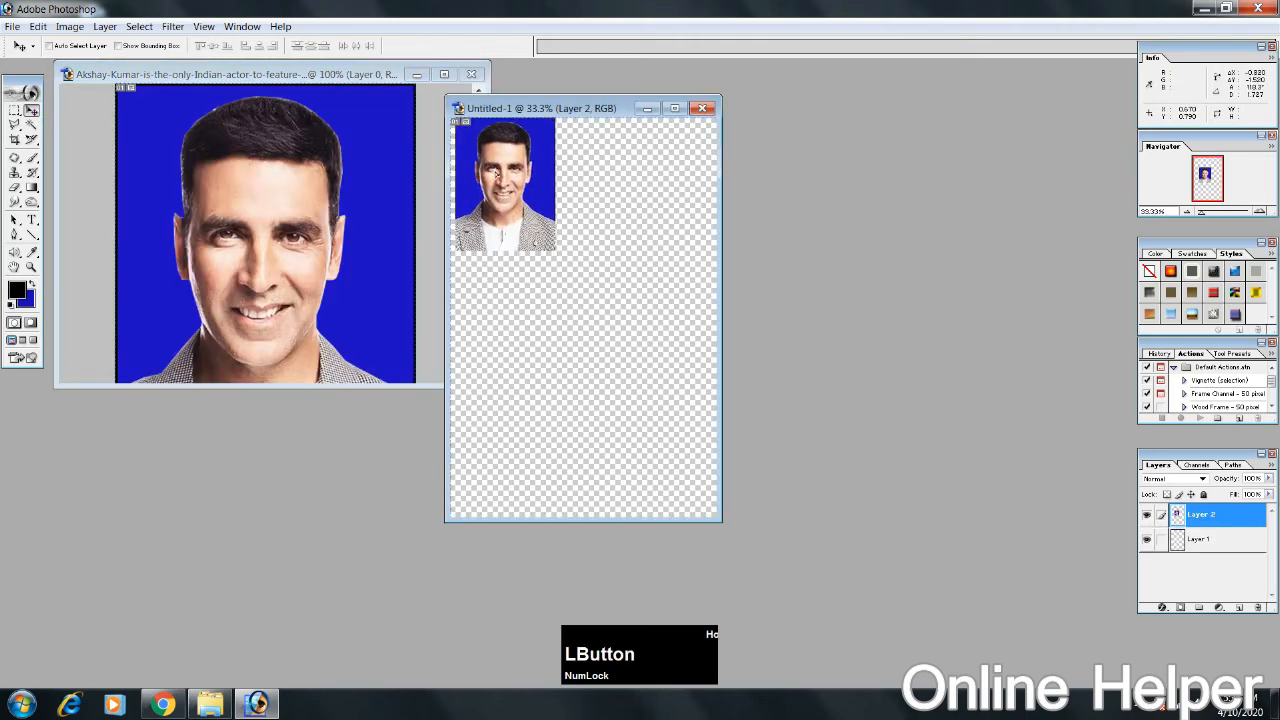
pyautogui.moveTo(537, 107); pyautogui.dragTo(655, 107)
pyautogui.doubleClick(654, 107)
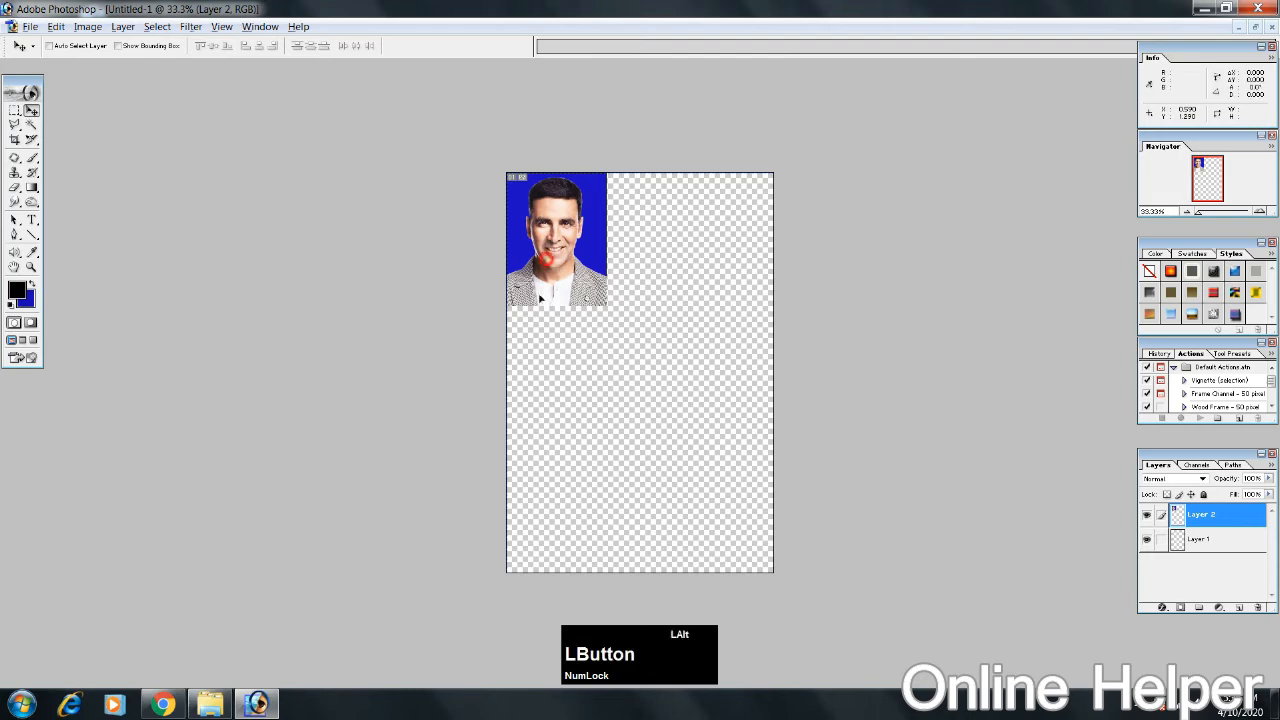
pyautogui.moveTo(548, 263); pyautogui.dragTo(547, 537)
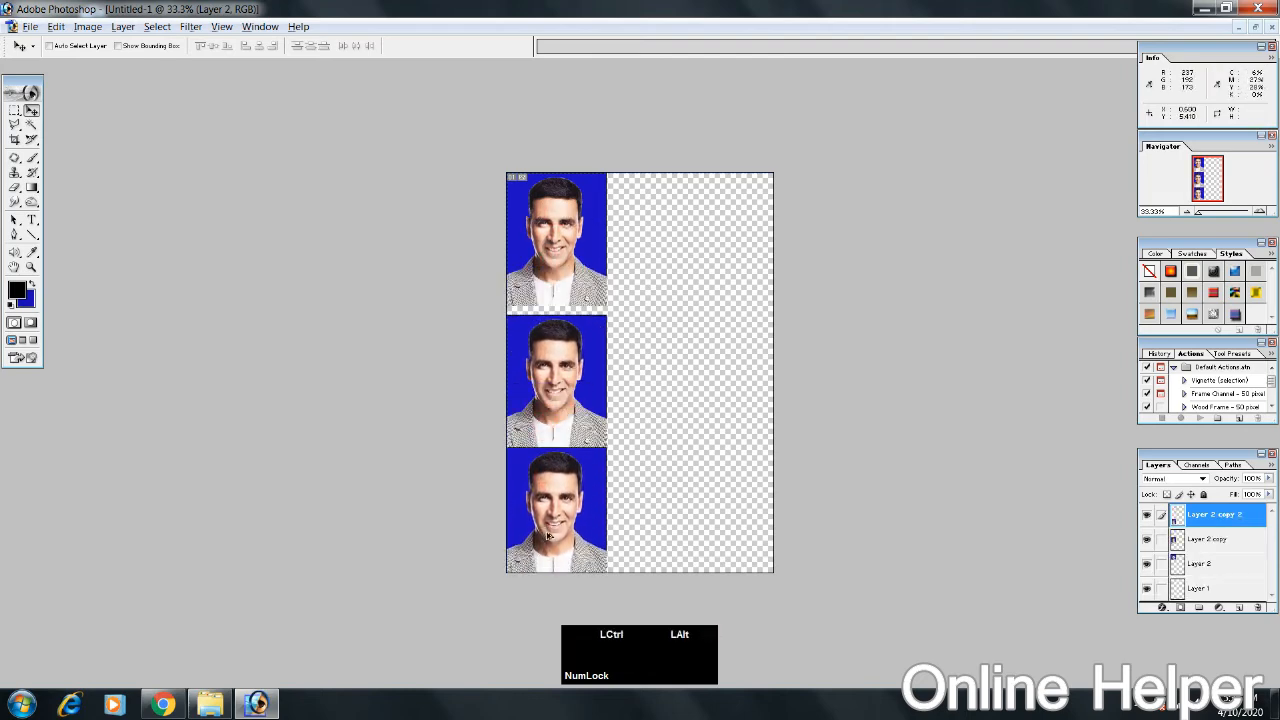
pyautogui.hotkey('ctrl', 'alt', 'z')
pyautogui.hotkey('ctrl', 'alt', 'z')
# Step: Inset the photo slightly from the sheet's left edge, then place a duplicate rotated 90° clockwise in the upper-right corner
pyautogui.moveTo(581, 246); pyautogui.dragTo(589, 246)
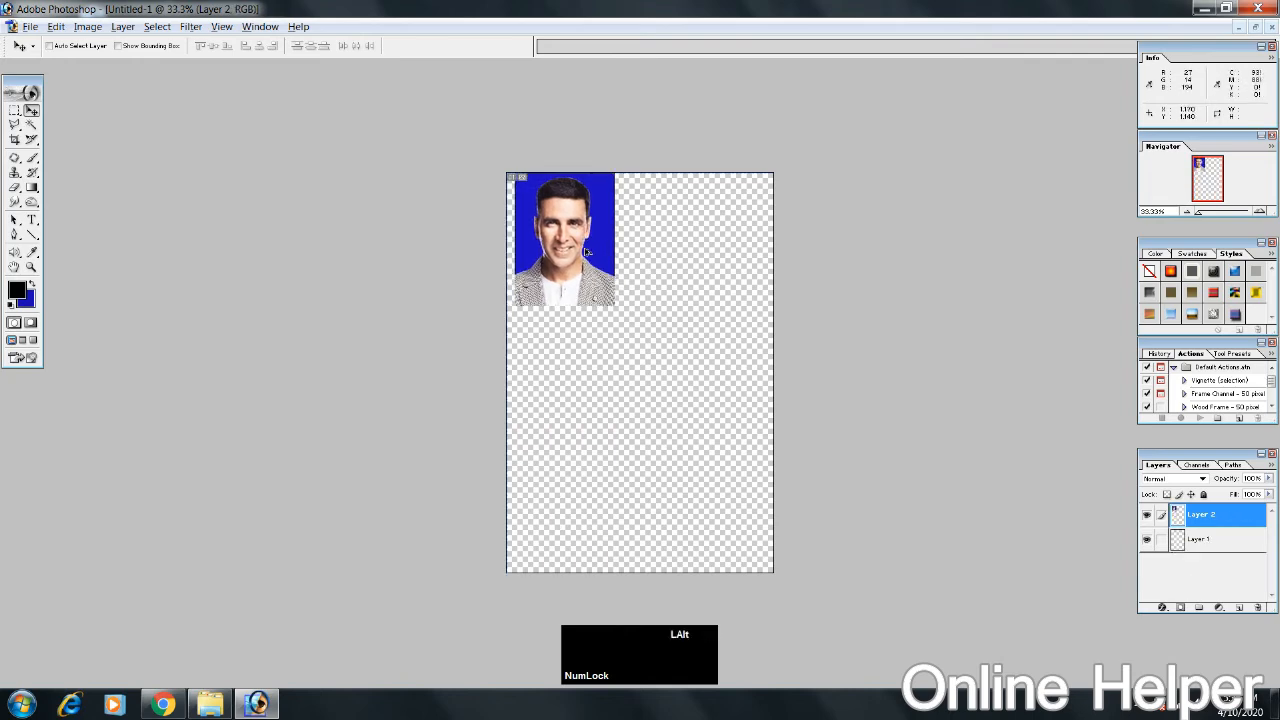
pyautogui.moveTo(582, 252); pyautogui.dragTo(686, 256)
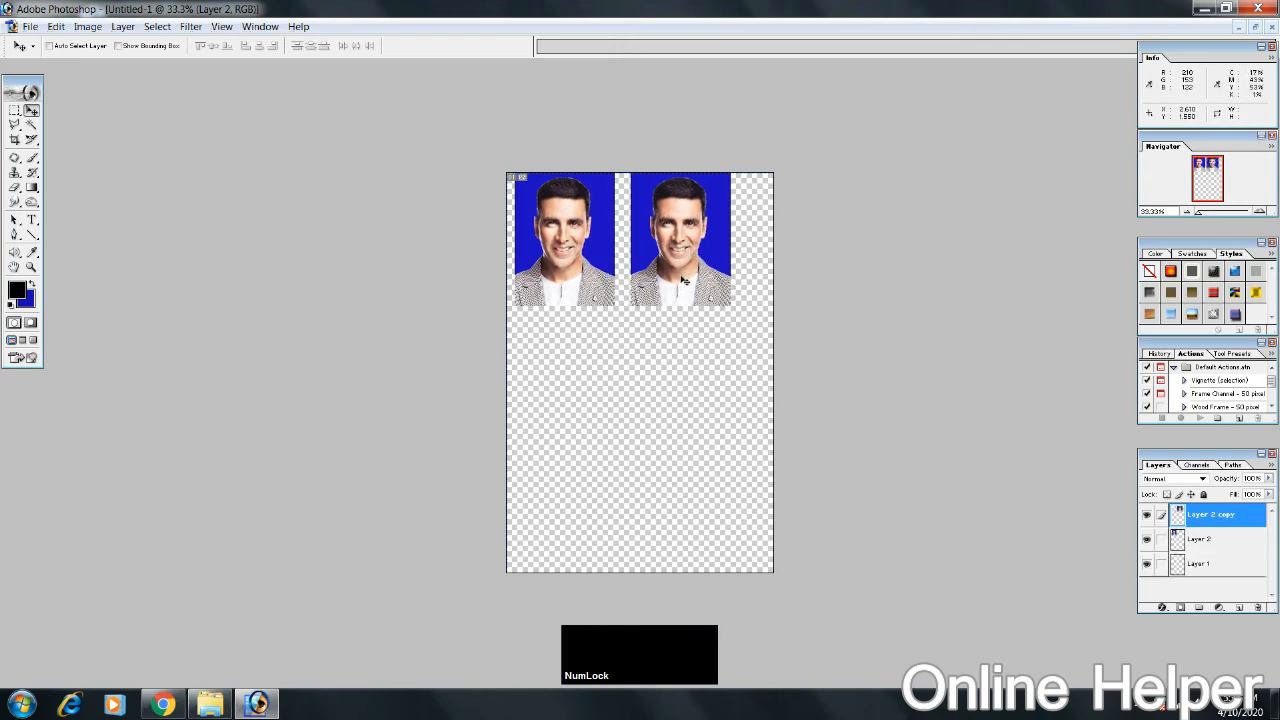
pyautogui.hotkey('ctrl', 't')
pyautogui.rightClick(668, 251)
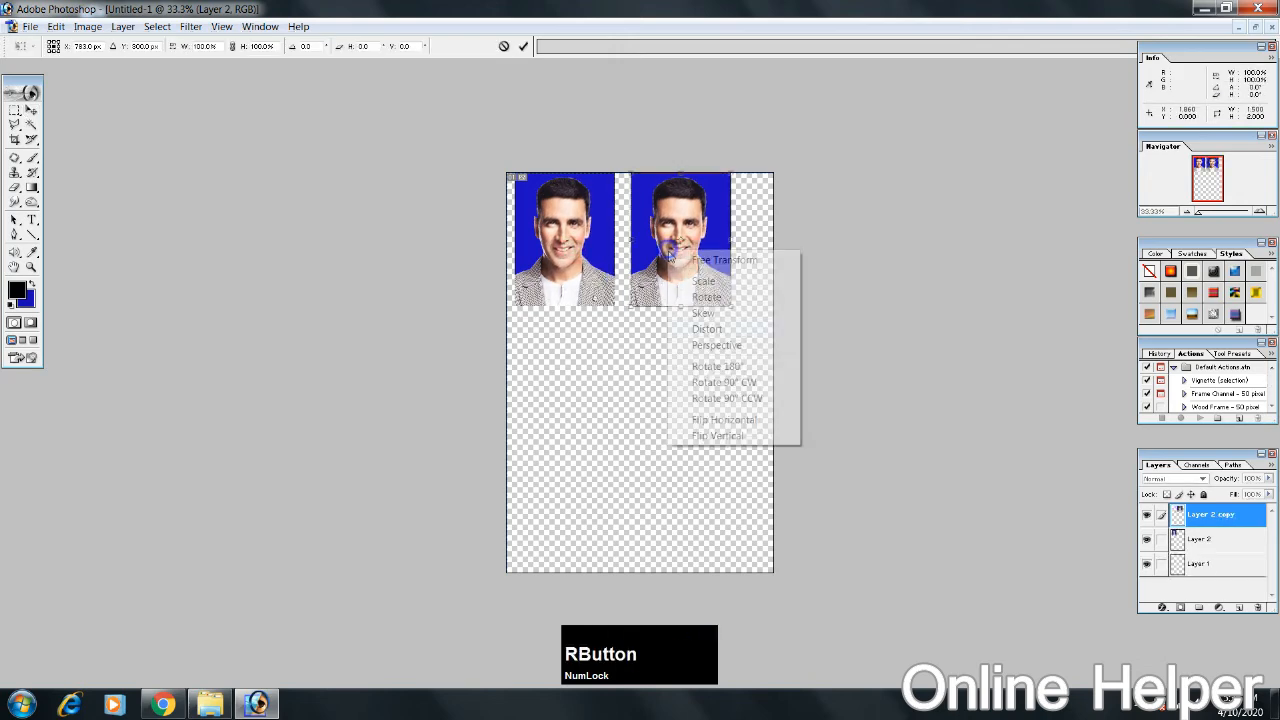
pyautogui.click(710, 382)
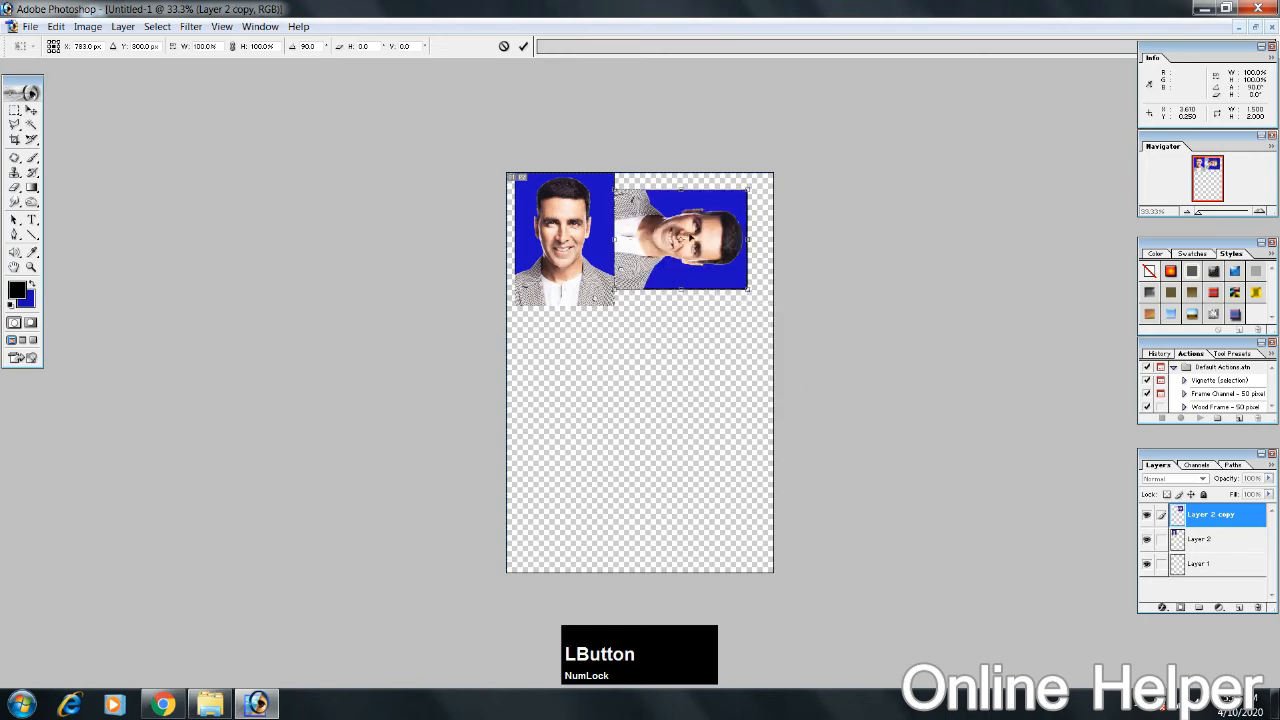
pyautogui.moveTo(690, 240)
pyautogui.mouseDown()
pyautogui.moveTo(725, 235)
pyautogui.moveTo(705, 230)
pyautogui.mouseUp()
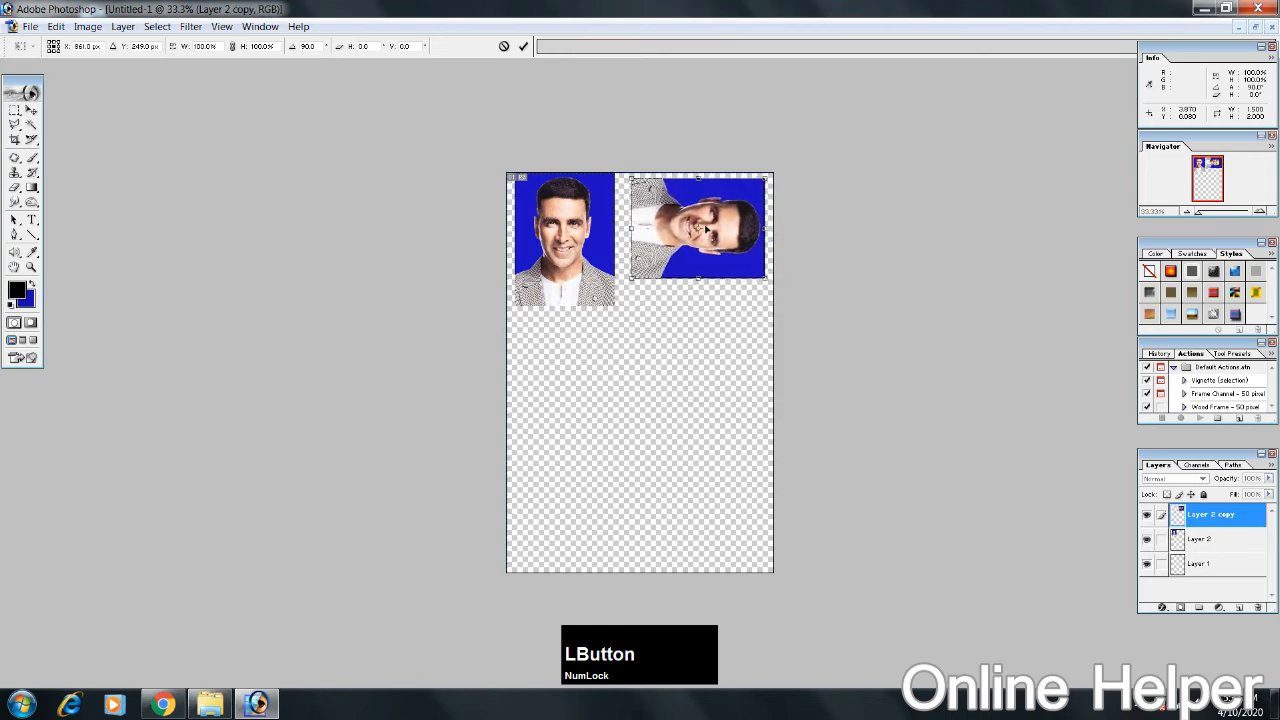
pyautogui.doubleClick(705, 230)
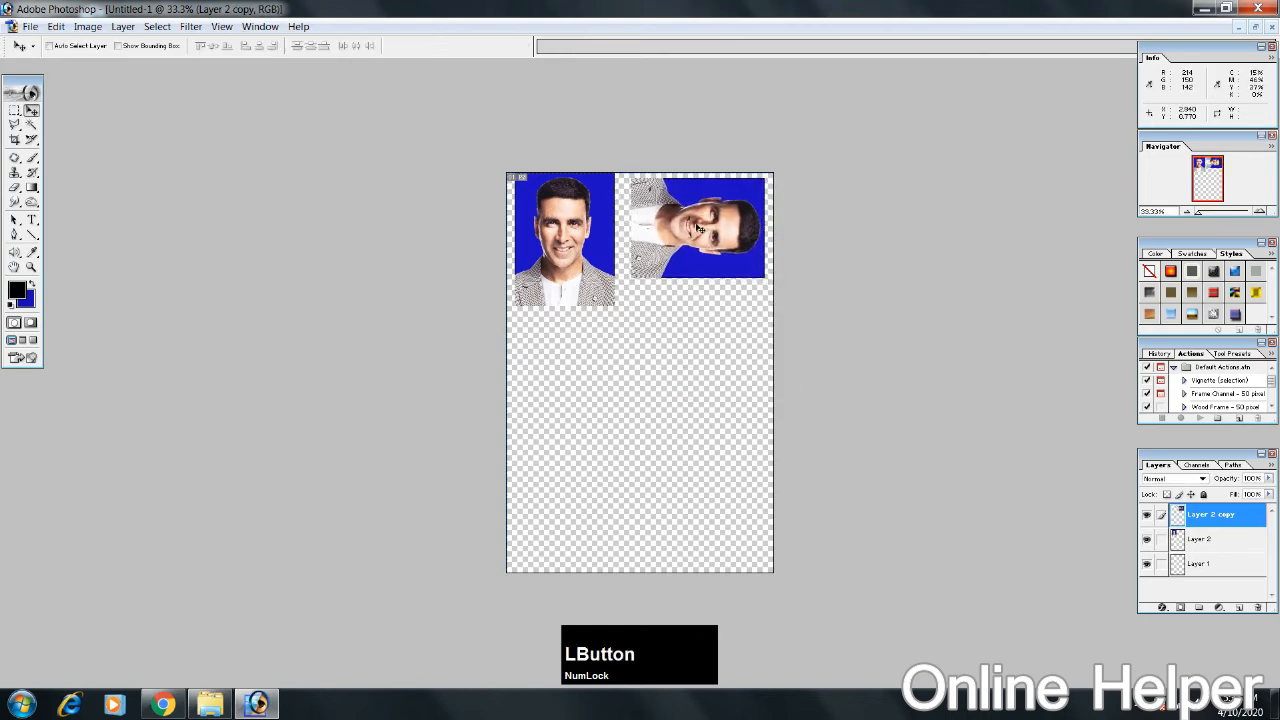
# Step: Duplicate the rotated photo twice, placing one copy at the sheet's middle left and the other in the lower-right corner
pyautogui.moveTo(700, 228); pyautogui.dragTo(677, 497)
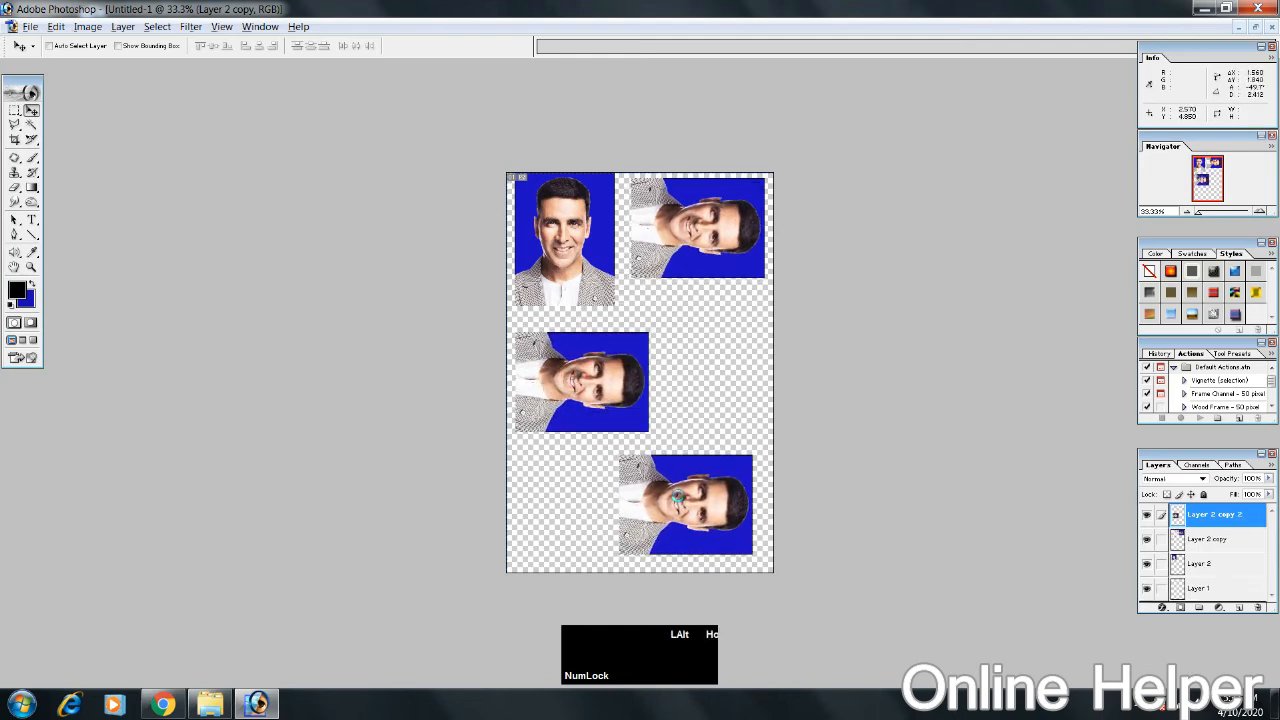
pyautogui.keyDown('alt'); pyautogui.click(677, 497); pyautogui.keyUp('alt')
pyautogui.moveTo(583, 232); pyautogui.dragTo(595, 242)
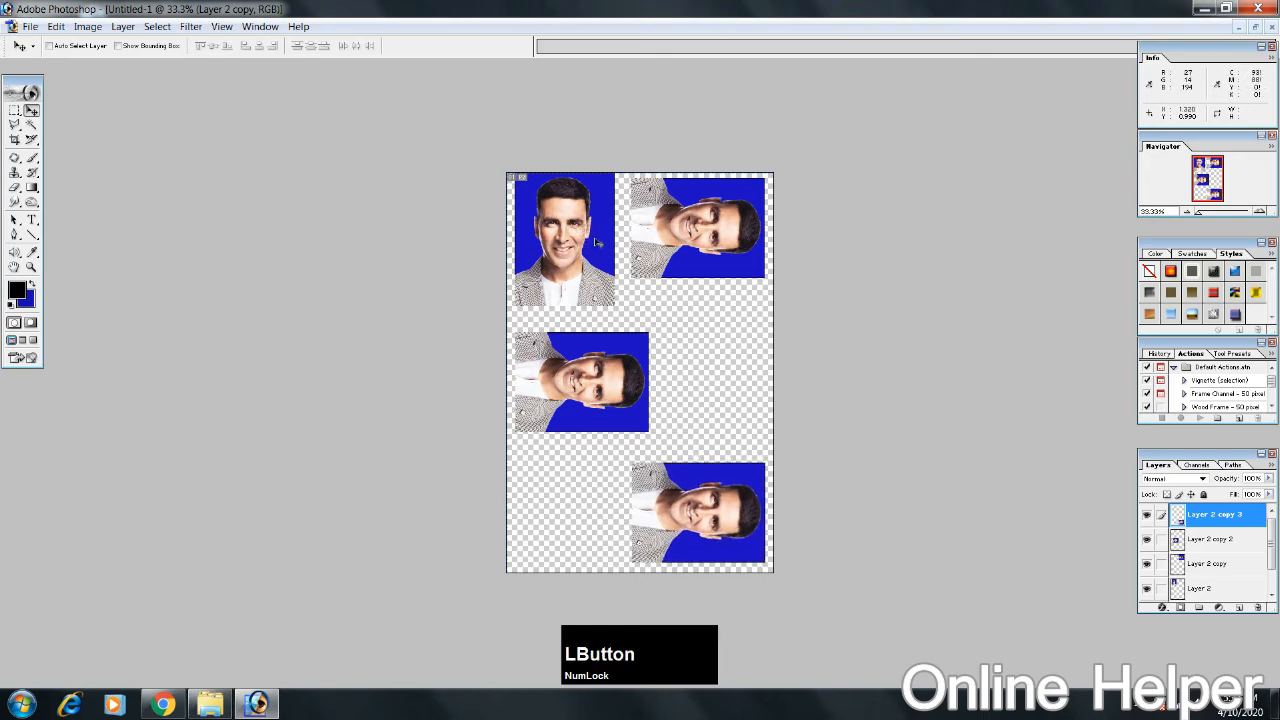
# Step: Select the upright photo's layer and duplicate it to the sheet's middle right and lower-left corner
pyautogui.rightClick(579, 231)
pyautogui.click(590, 238)
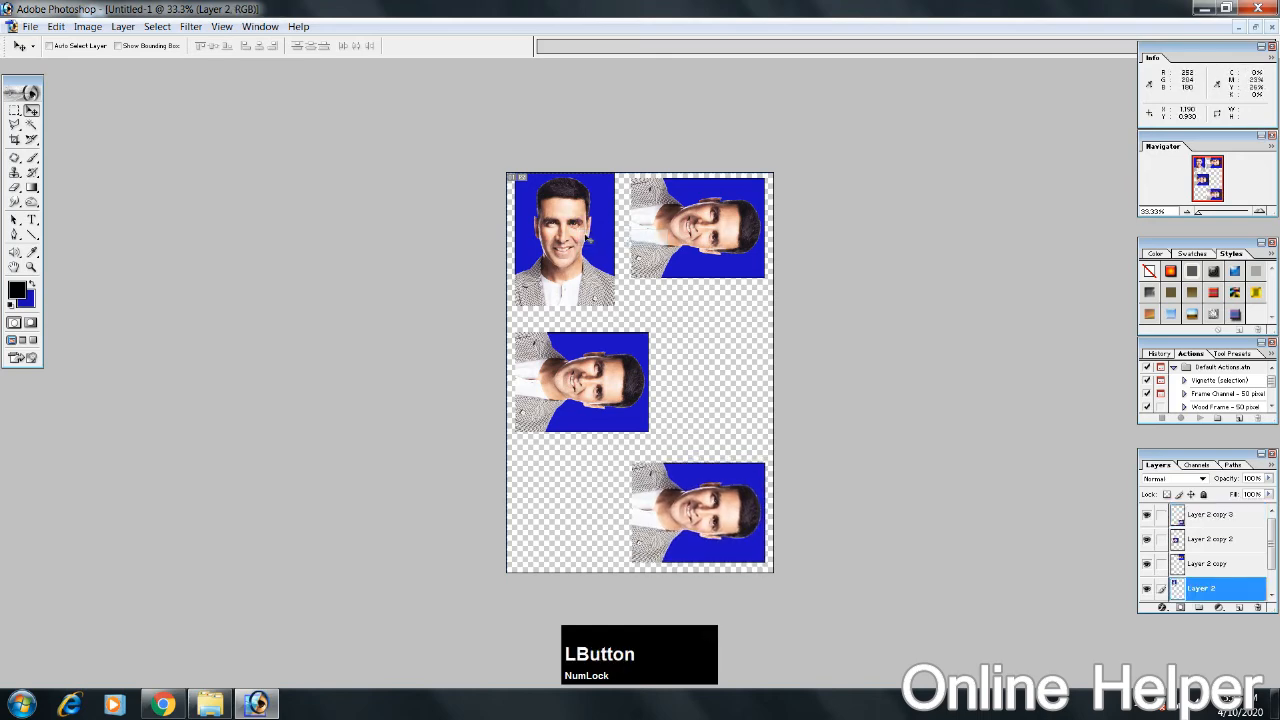
pyautogui.moveTo(577, 236); pyautogui.dragTo(578, 490)
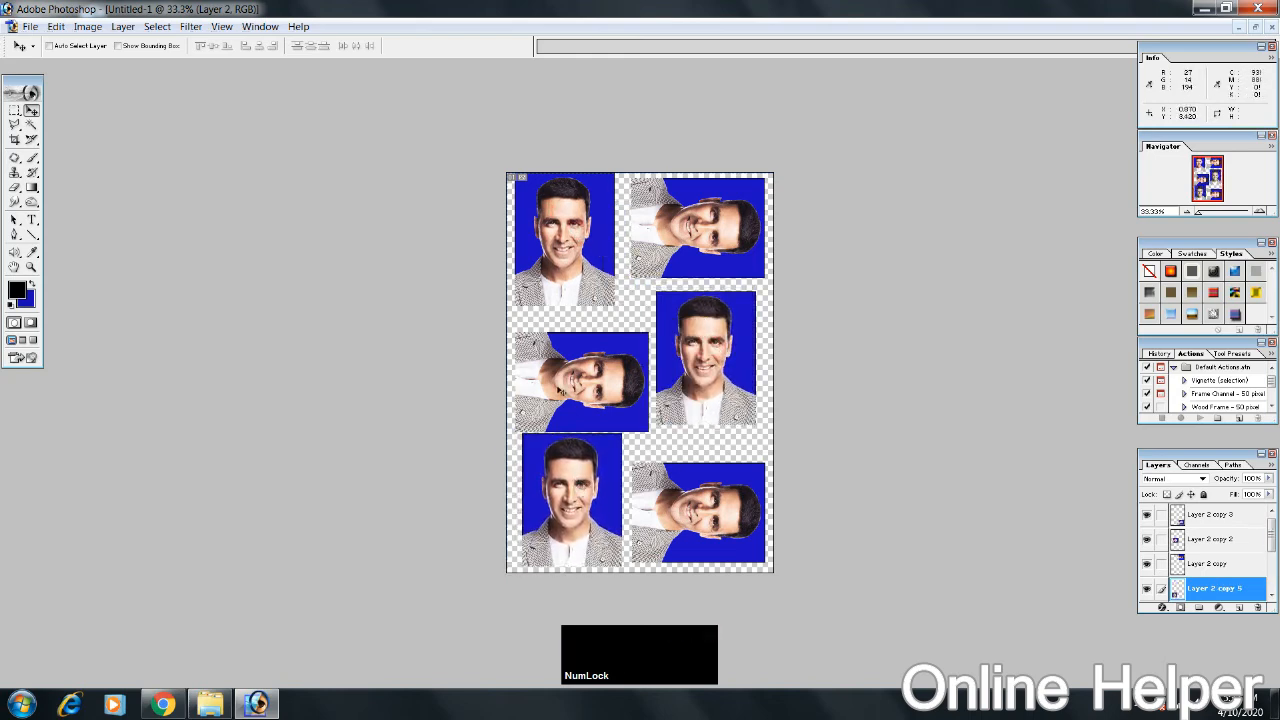
# Step: Select the rotated photo at the middle left and move it up slightly to even out the gaps
pyautogui.rightClick(558, 384)
pyautogui.click(569, 390)
pyautogui.moveTo(569, 384); pyautogui.dragTo(570, 368)
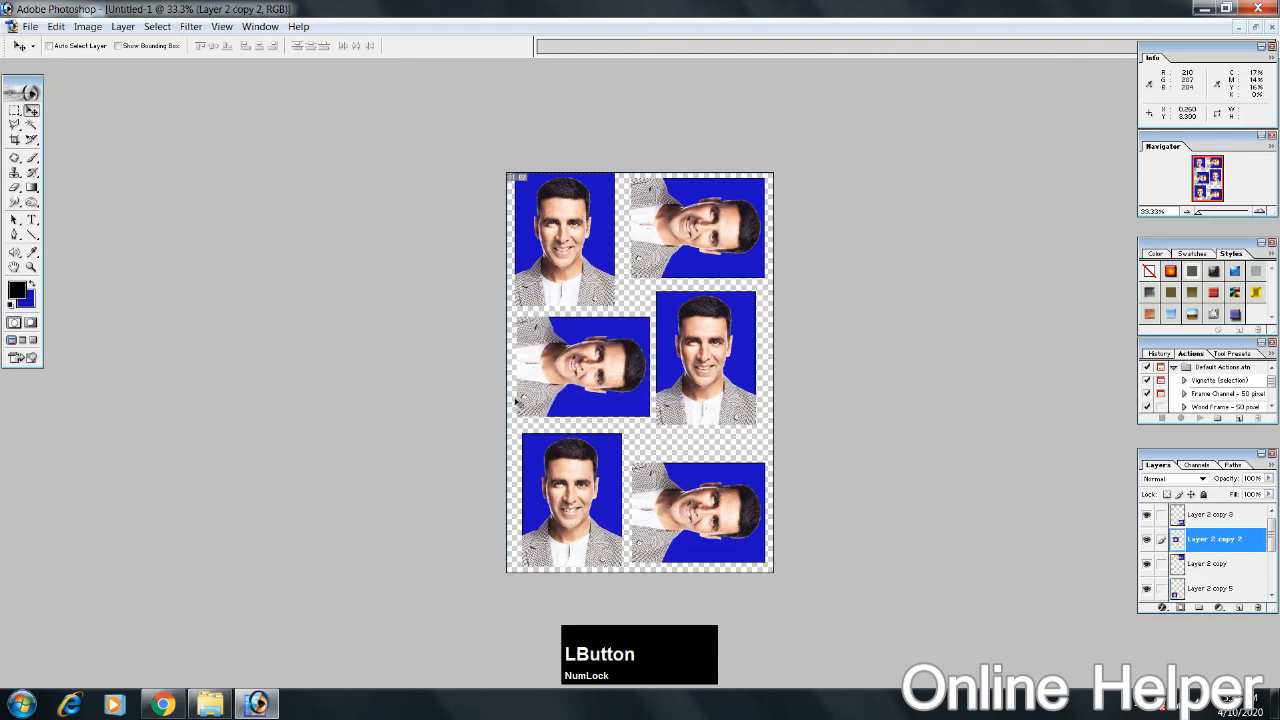
# Step: Save a copy of the 4 x 6 sheet to the Desktop as a maximum-quality baseline JPEG named Untitled-1 copy
pyautogui.hotkey('ctrl', 'alt', 's')
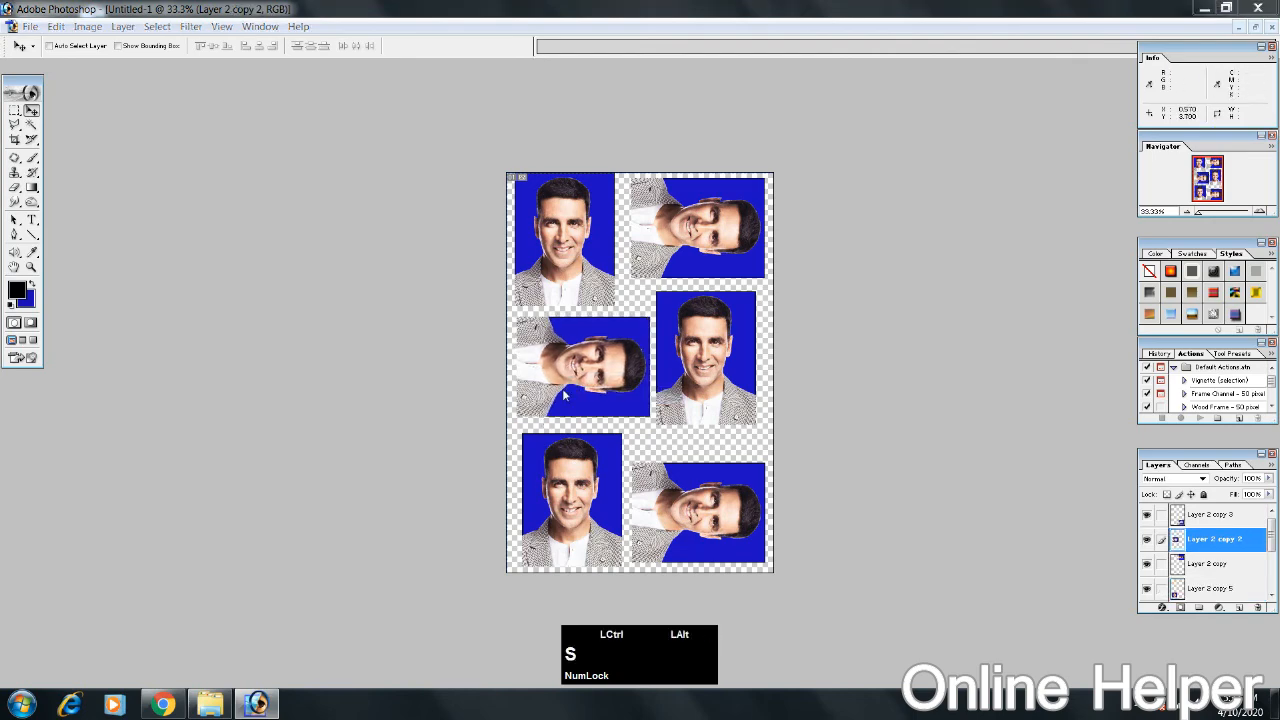
pyautogui.click(432, 200)
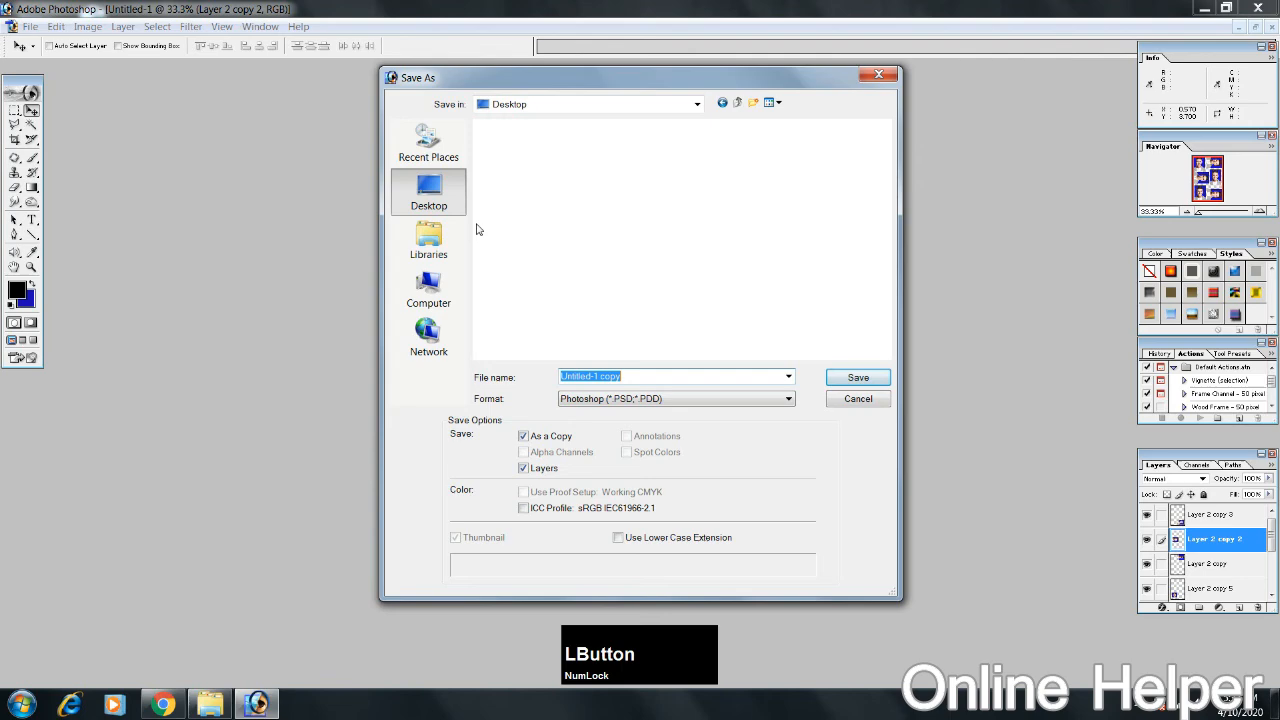
pyautogui.click(658, 399)
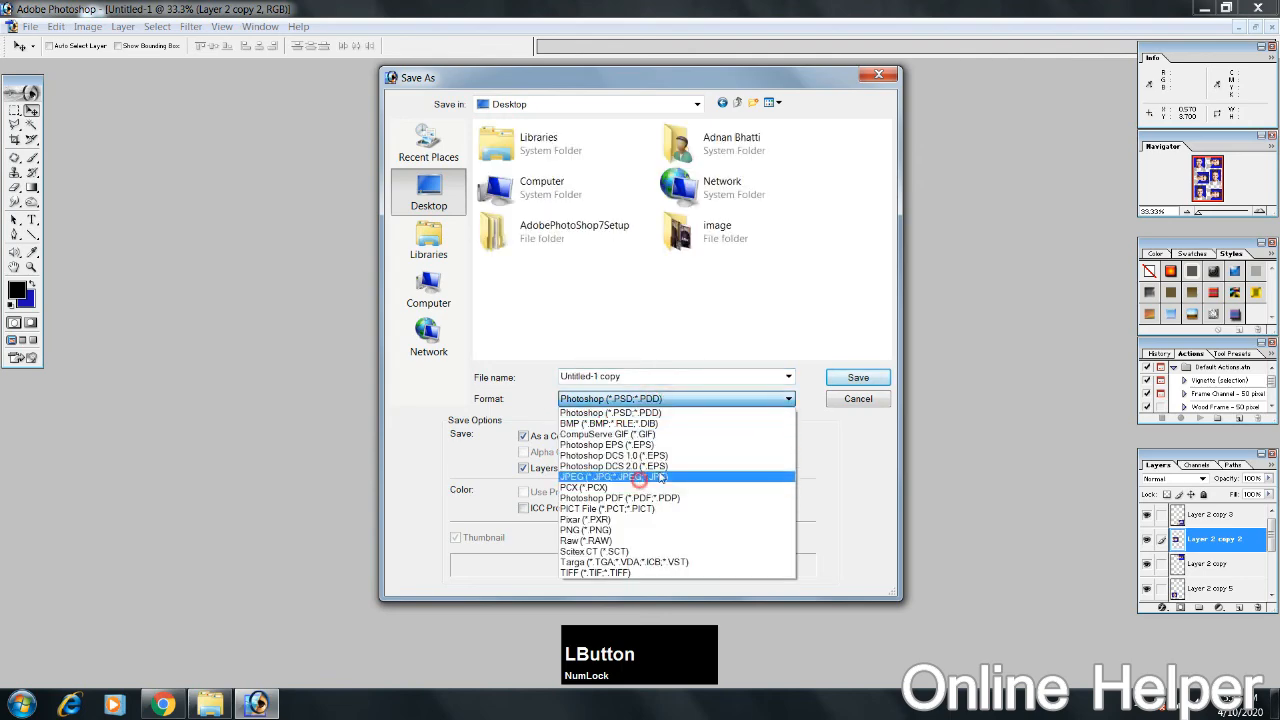
pyautogui.click(640, 477)
pyautogui.click(850, 377)
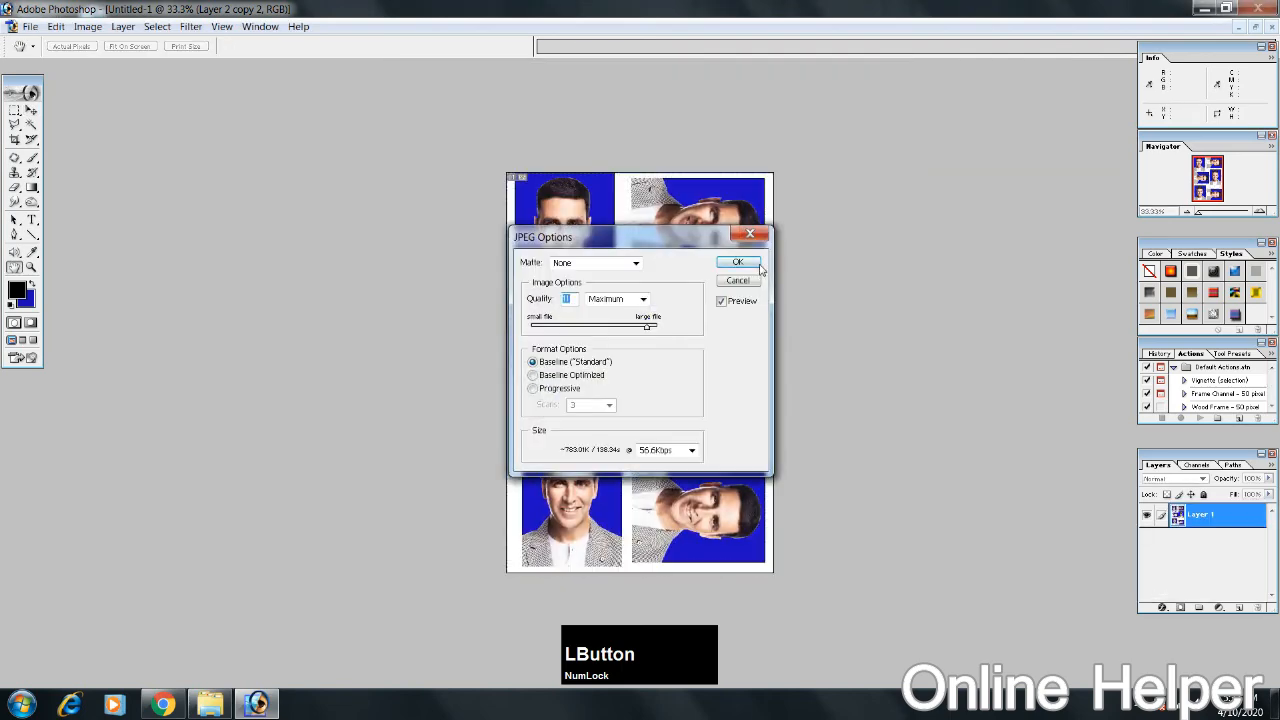
pyautogui.click(750, 264)
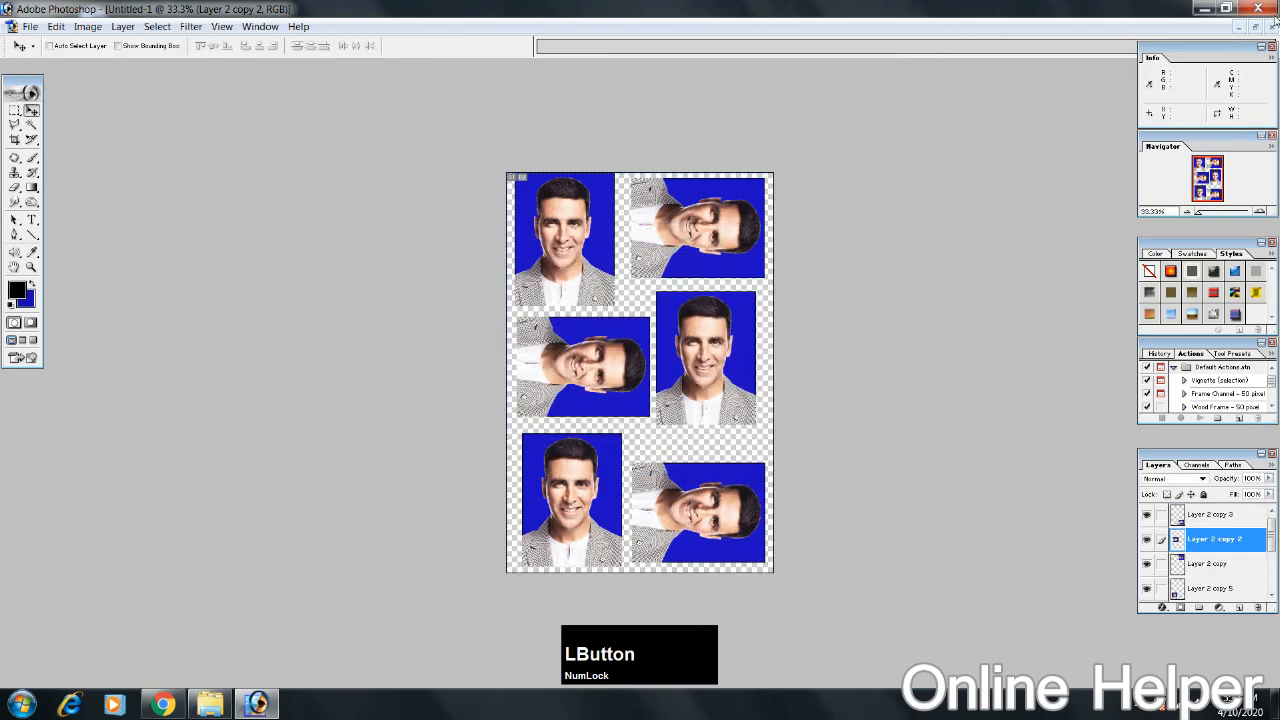
# Step: Restore the 4 x 6 sheet to a floating window and create a new transparent document from the A4 preset
pyautogui.click(1256, 28)
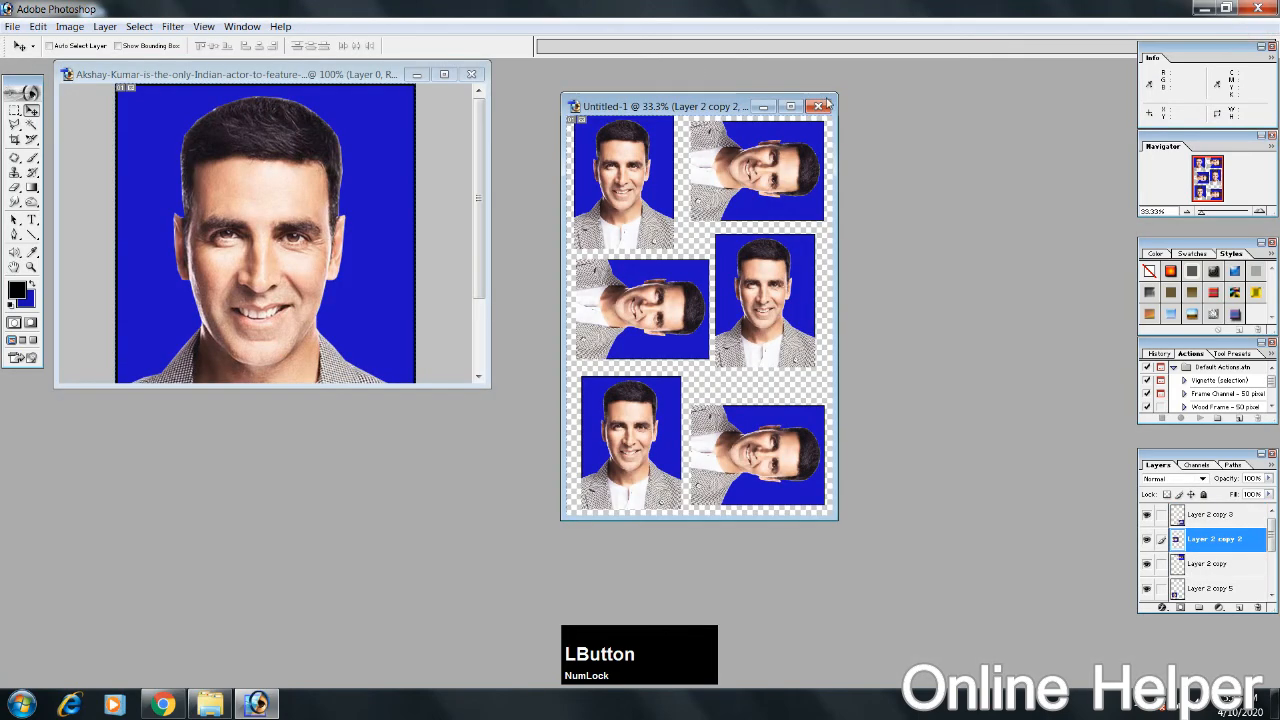
pyautogui.hotkey('ctrl', 'n')
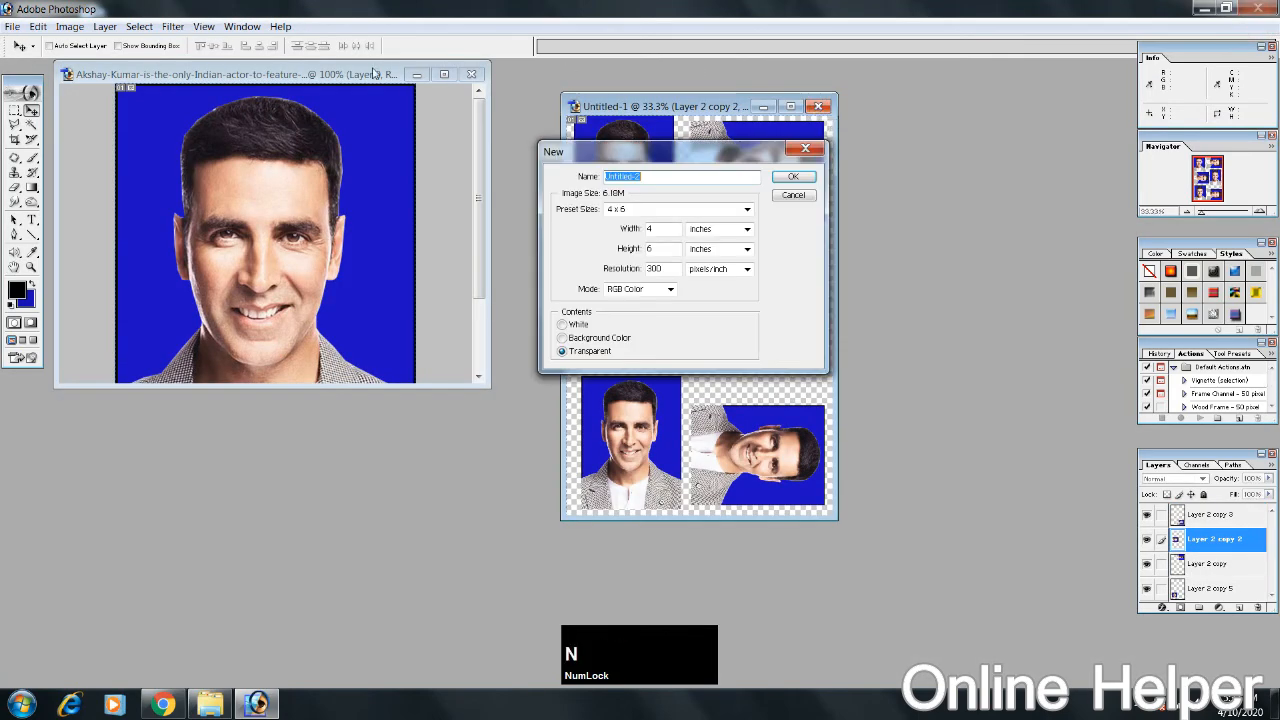
pyautogui.click(12, 26)
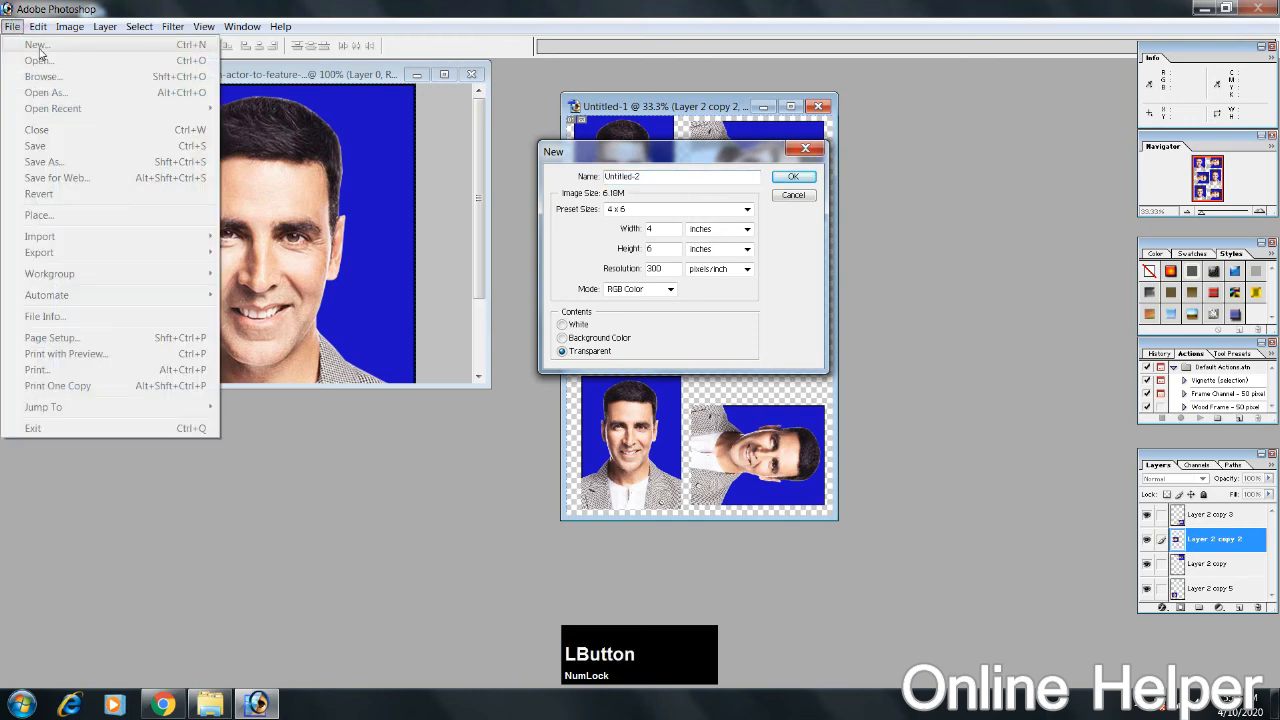
pyautogui.click(703, 209)
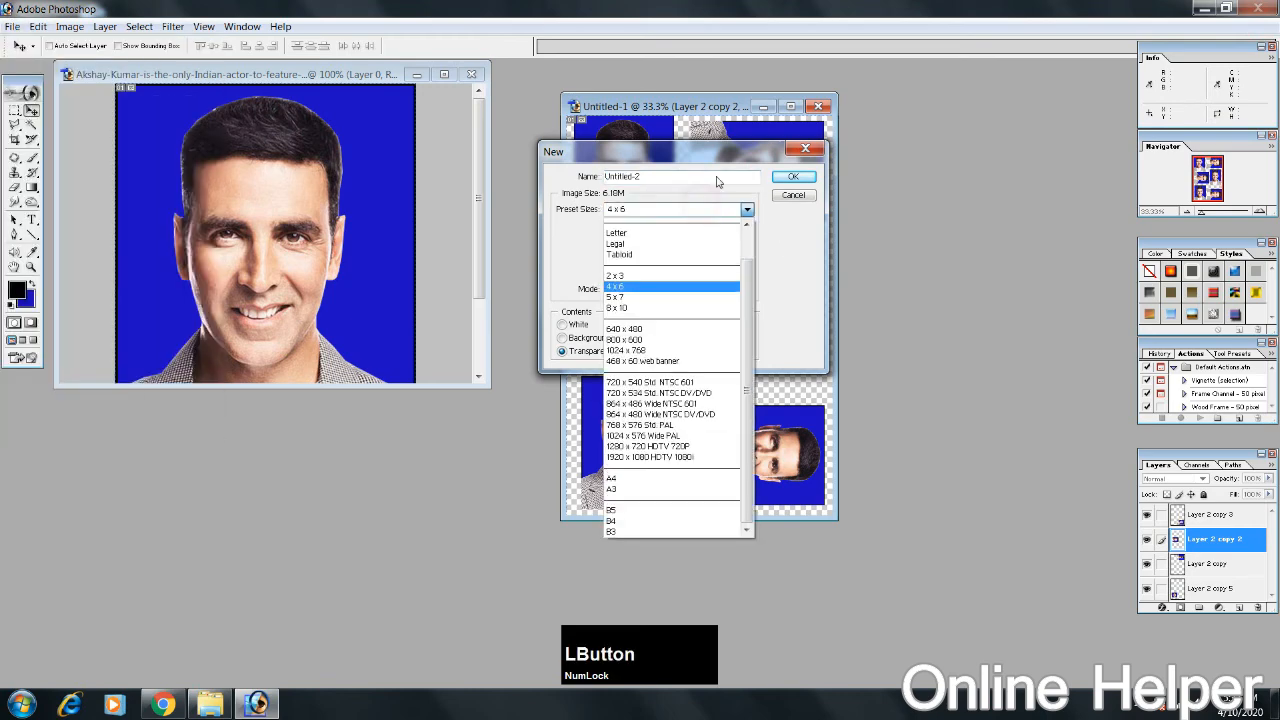
pyautogui.click(661, 484)
pyautogui.click(786, 180)
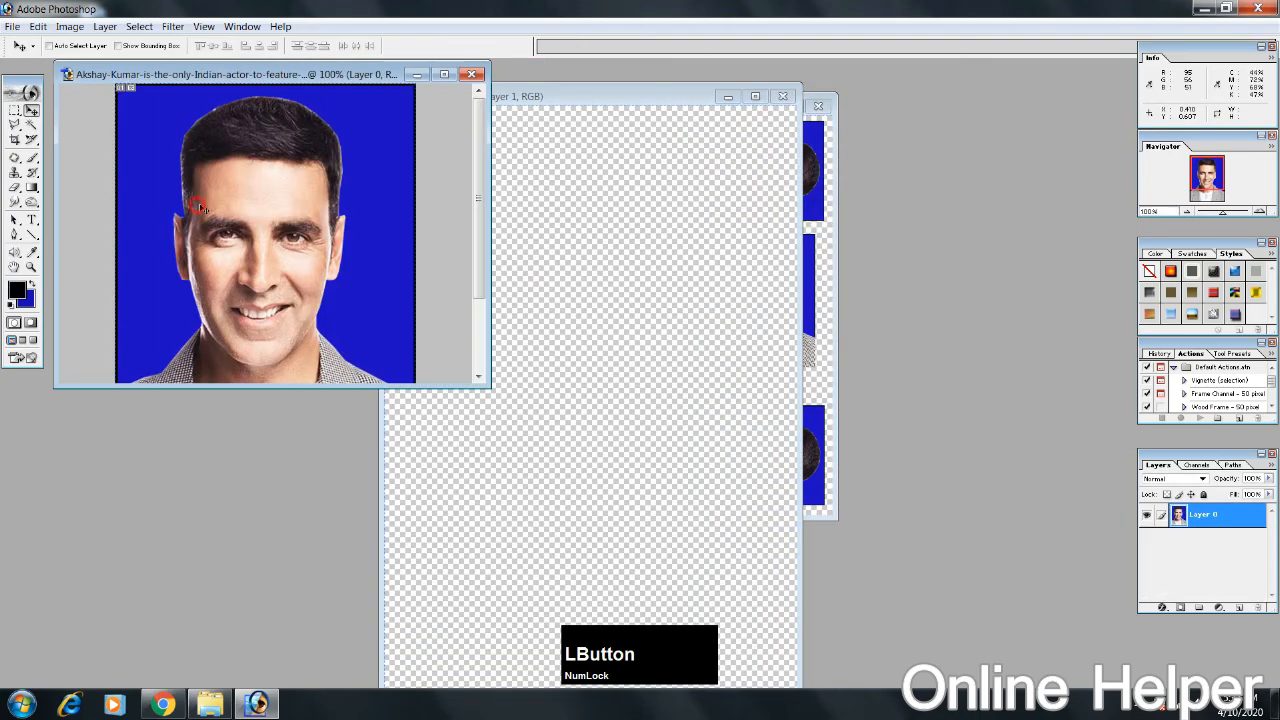
# Step: Copy the upright portrait into the A4 document, maximize it and duplicate the photo into a row of five along the top
pyautogui.moveTo(207, 205); pyautogui.dragTo(783, 148)
pyautogui.doubleClick(643, 101)
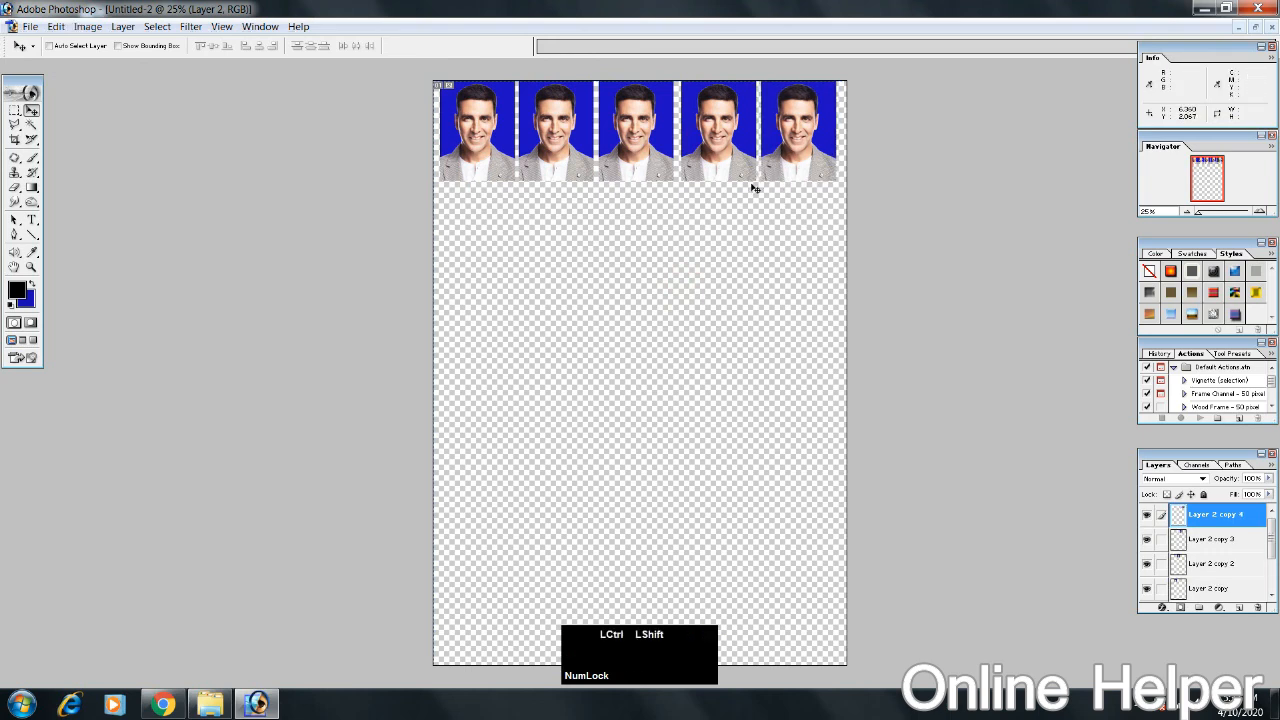
# Step: Merge the five photos into one layer and move the row down slightly from the A4 page's top edge
pyautogui.hotkey('ctrl', 'shift', 'e')
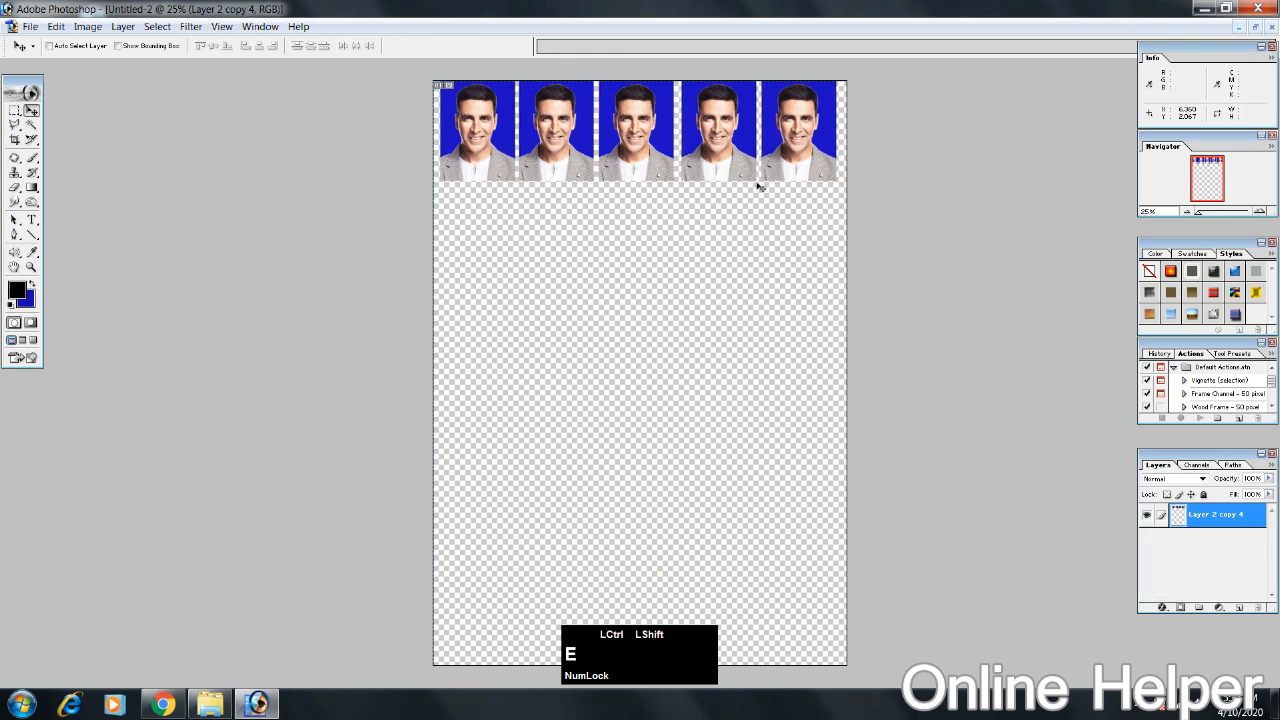
pyautogui.moveTo(722, 141); pyautogui.dragTo(724, 155)
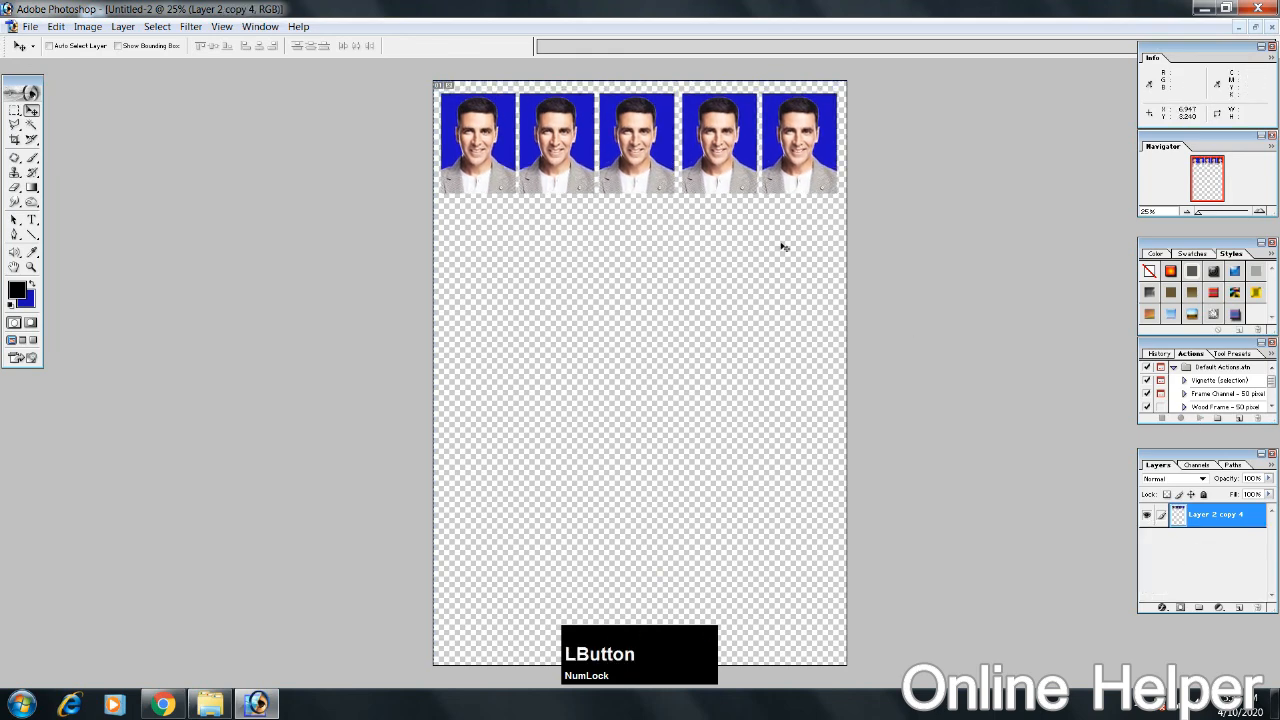
pyautogui.press('ctrl')
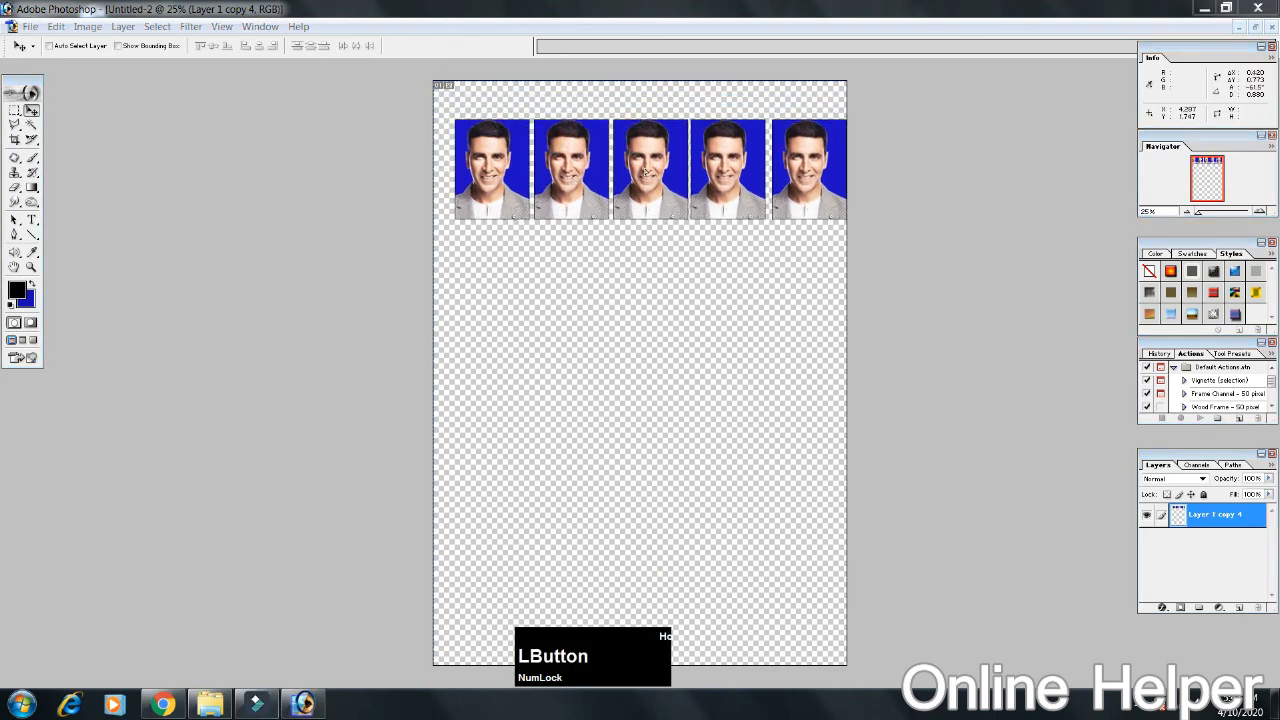
pyautogui.moveTo(648, 172); pyautogui.dragTo(638, 147)
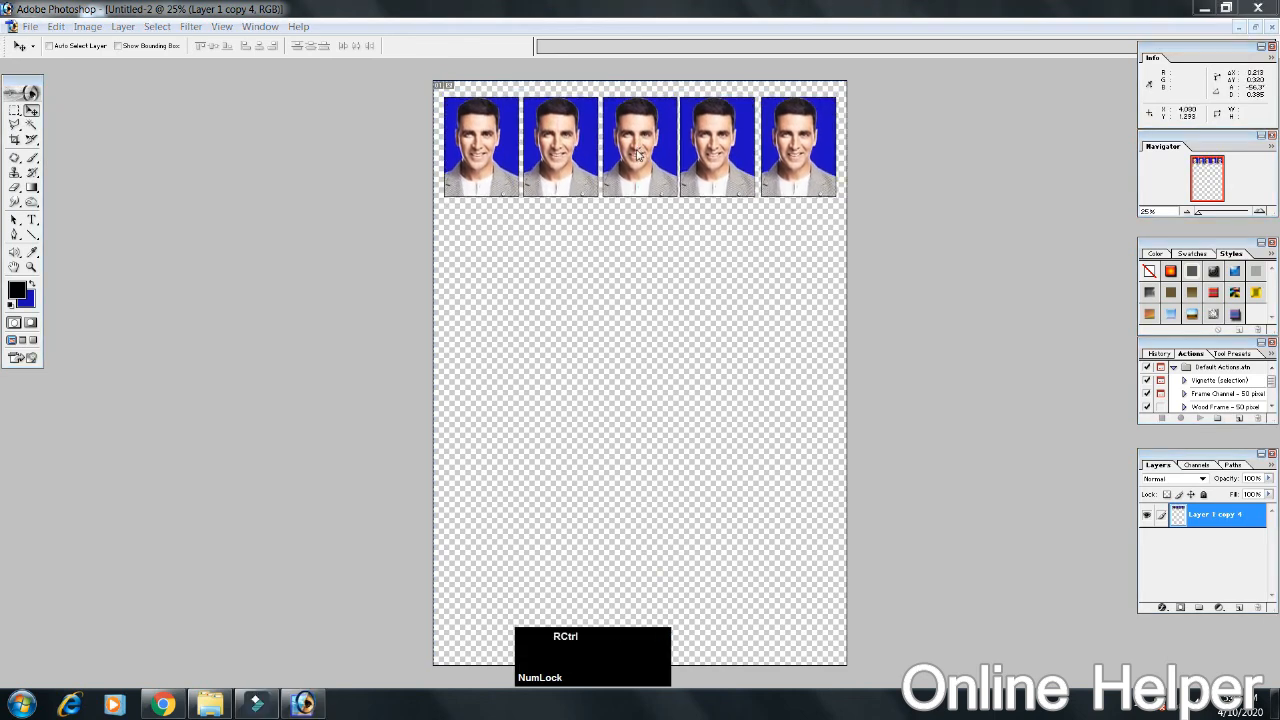
# Step: Preview the A4 sheet's print layout and leave the print settings without printing
pyautogui.hotkey('ctrl', 'p')
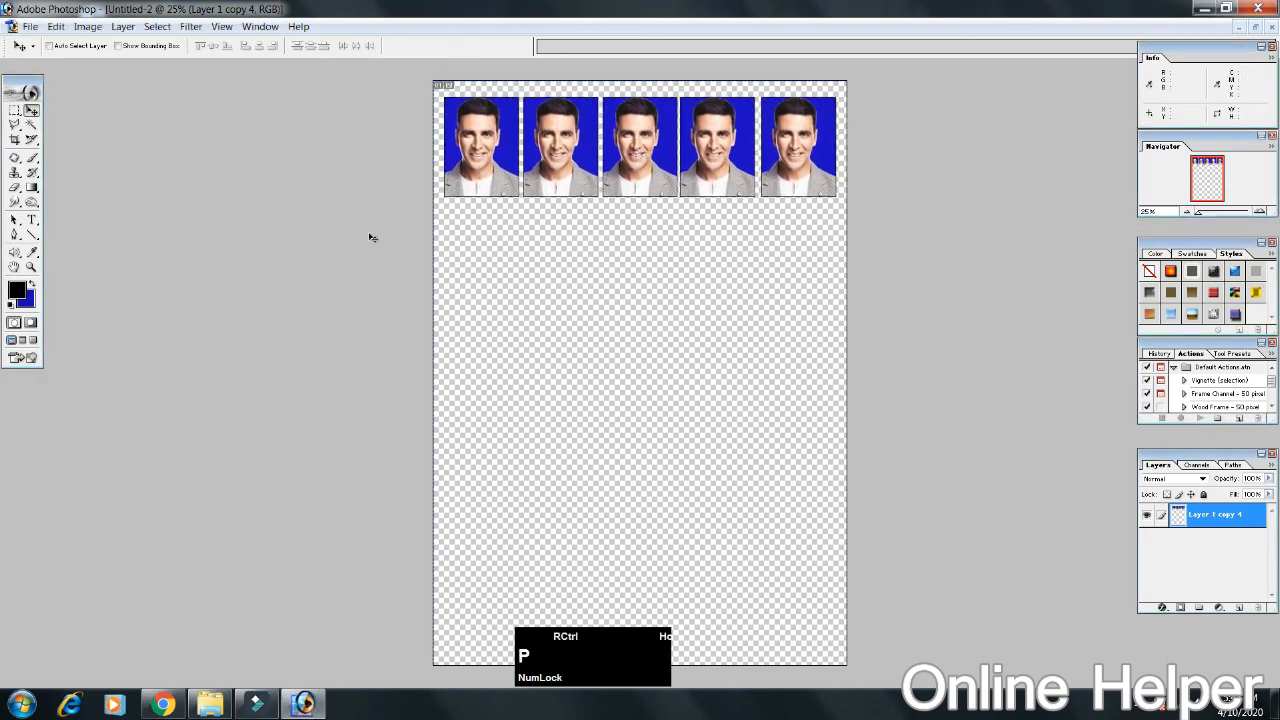
pyautogui.click(819, 210)
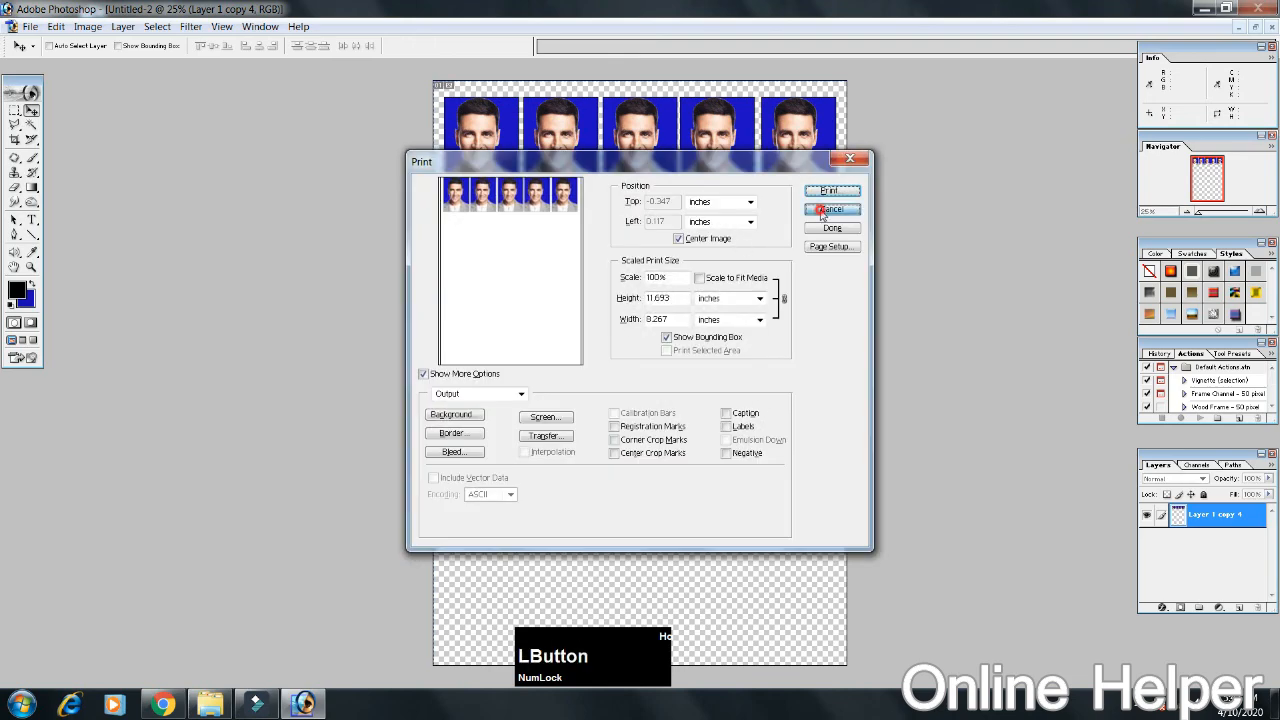